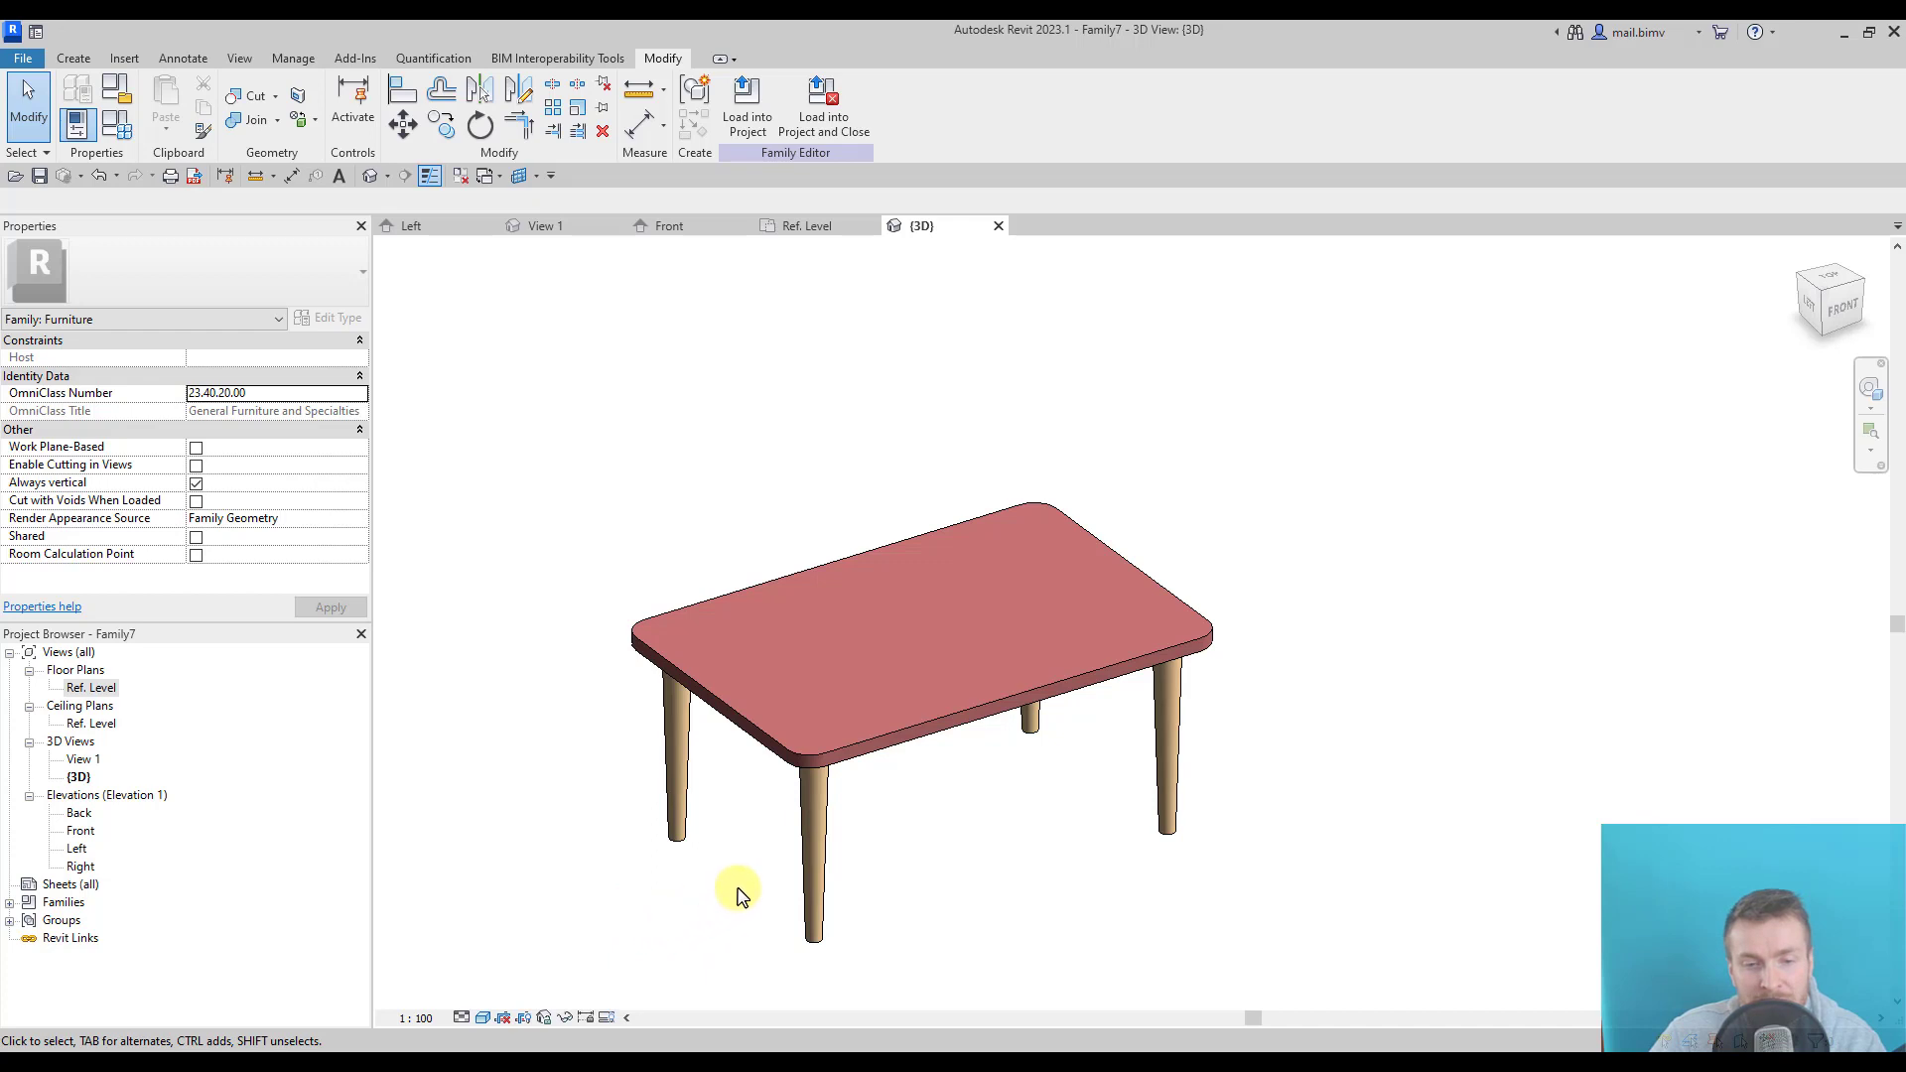
Close all open views, including the last 3D view.
middle_drag(736, 894, 787, 873)
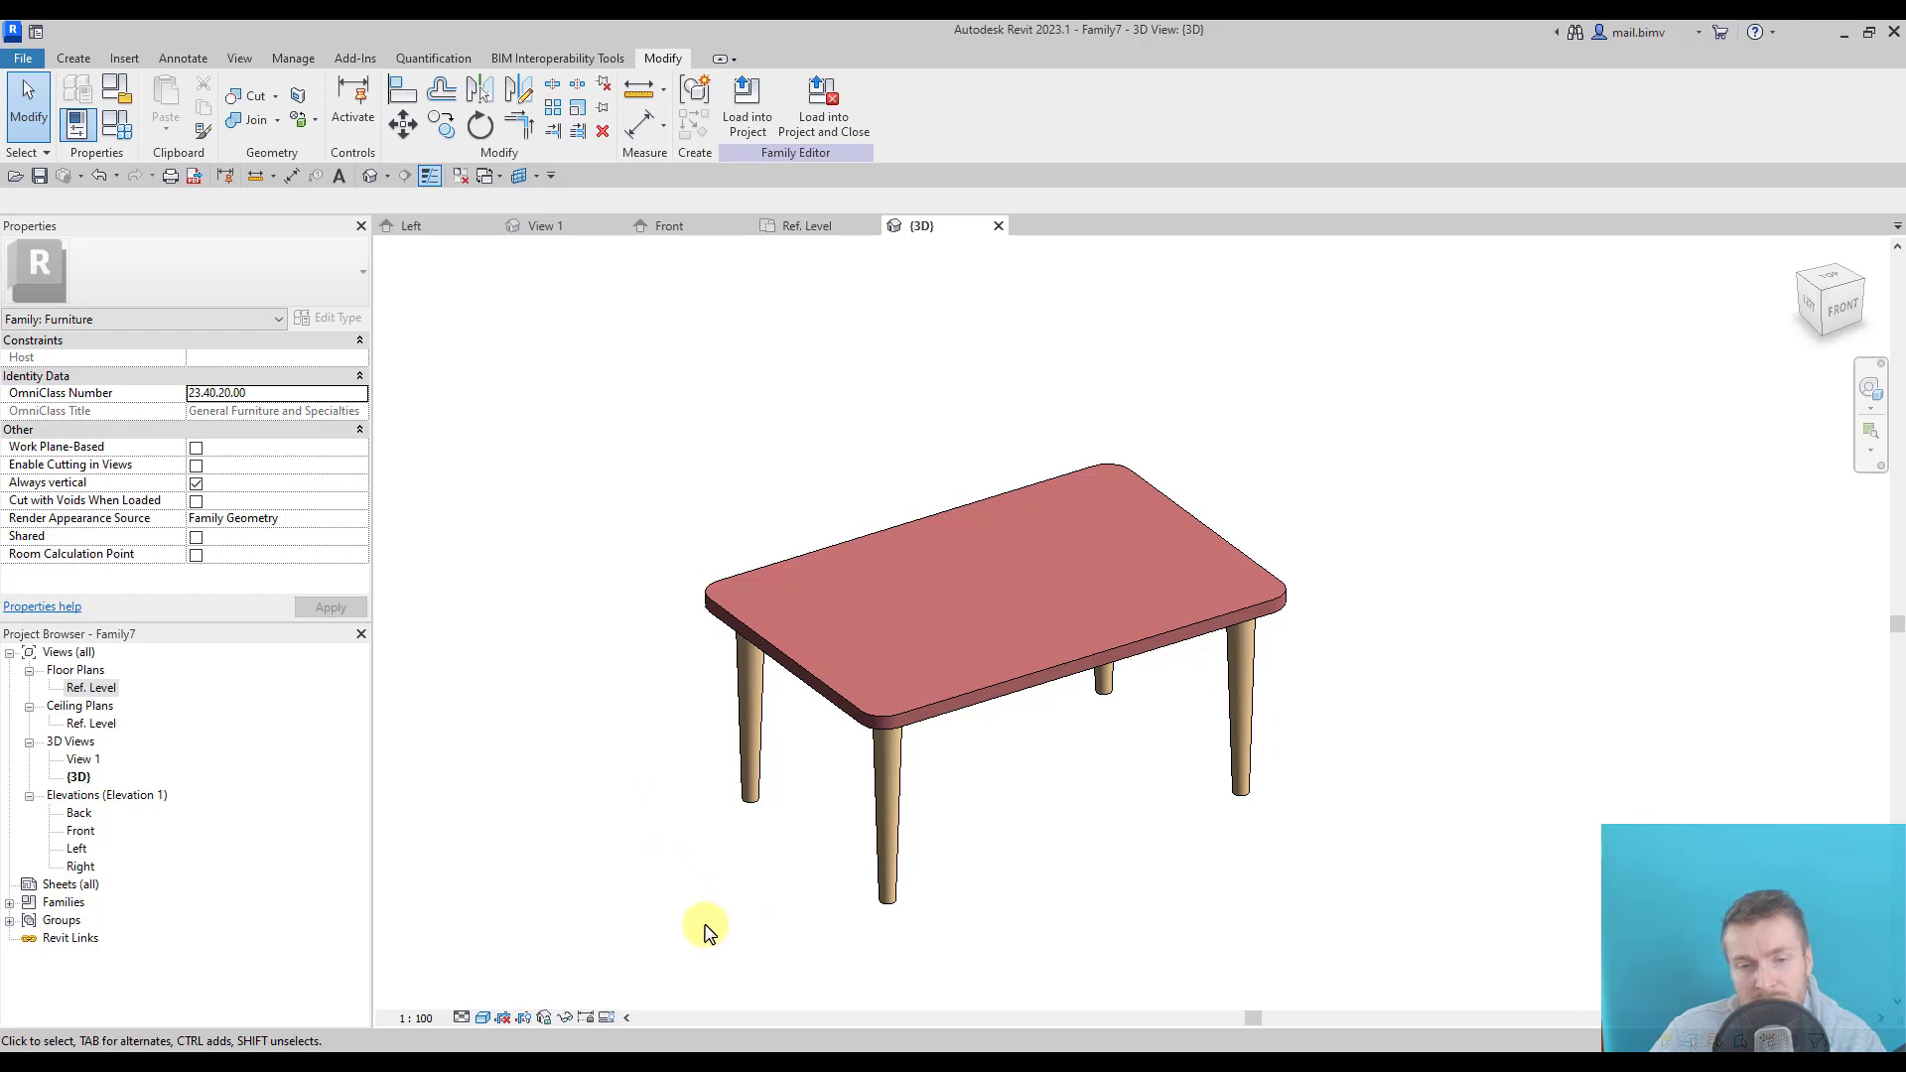
middle_drag(695, 899, 673, 854)
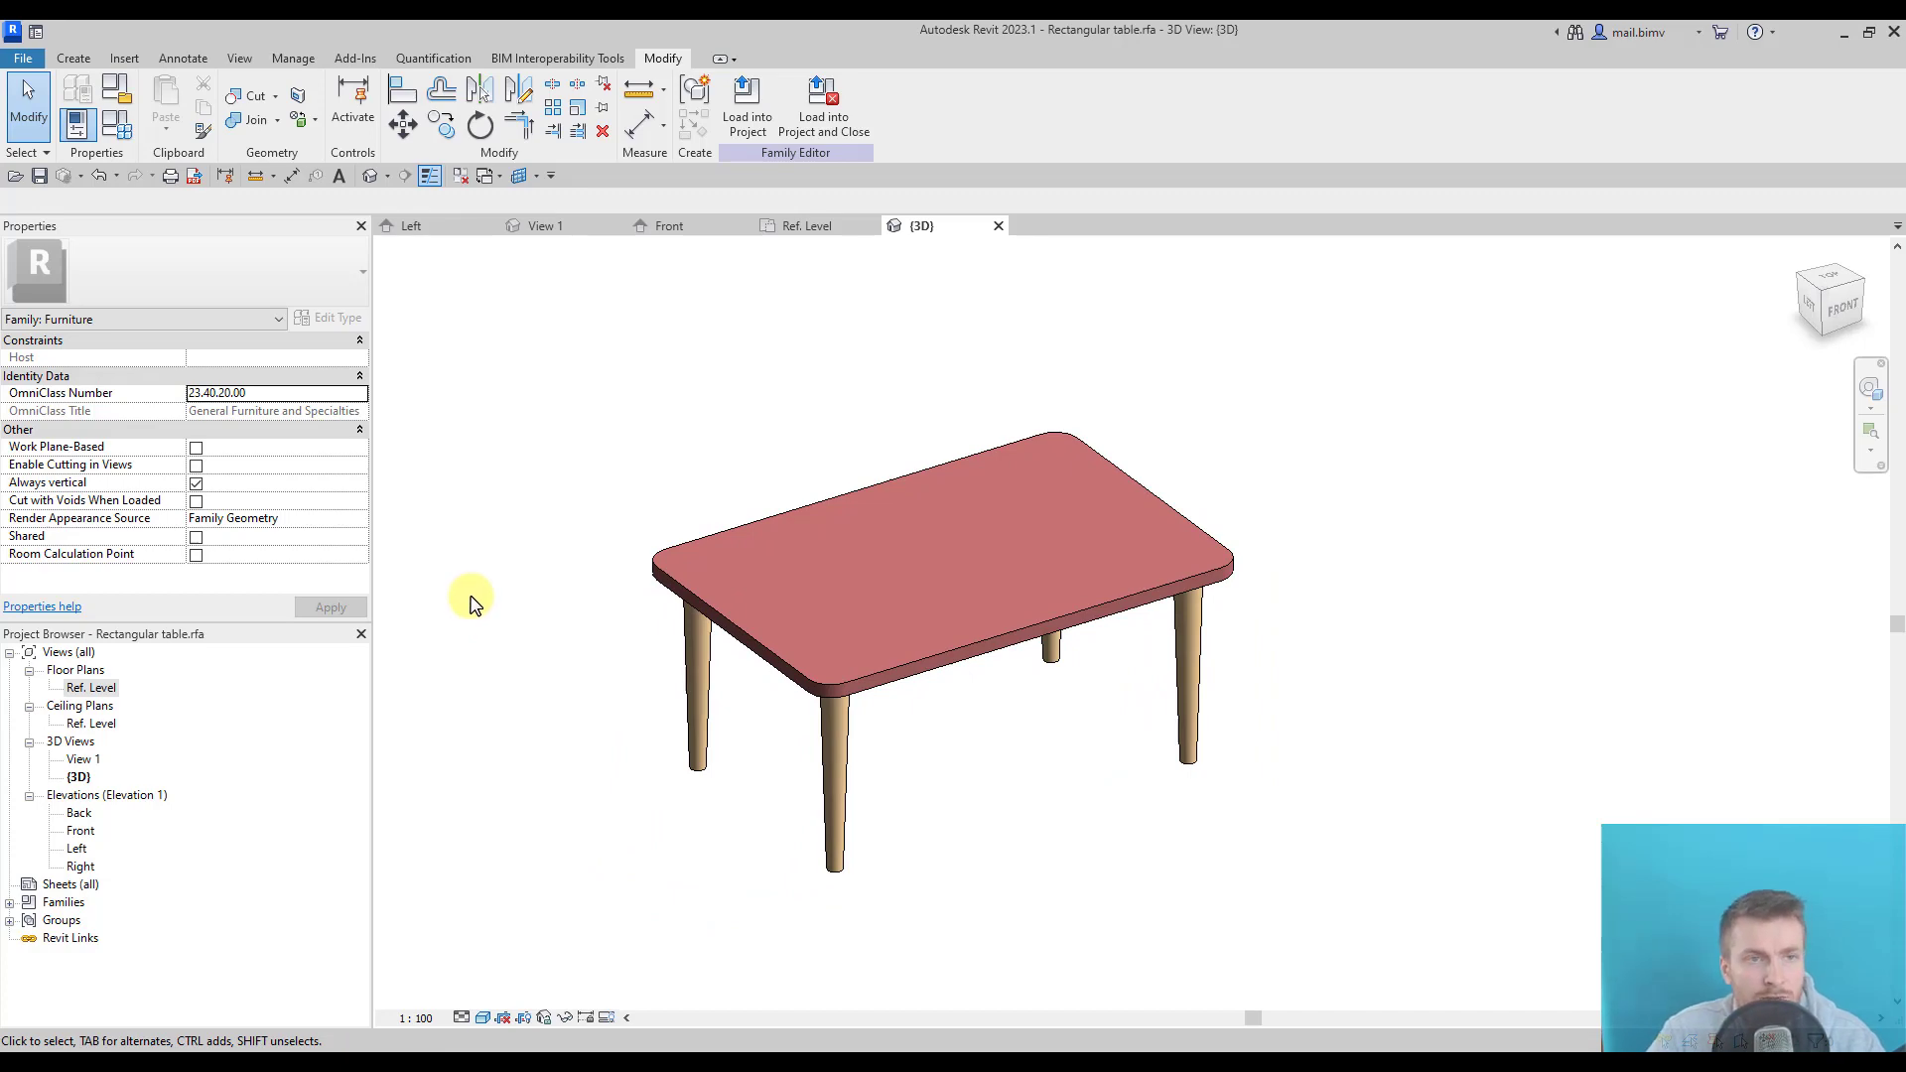
click(460, 176)
click(489, 227)
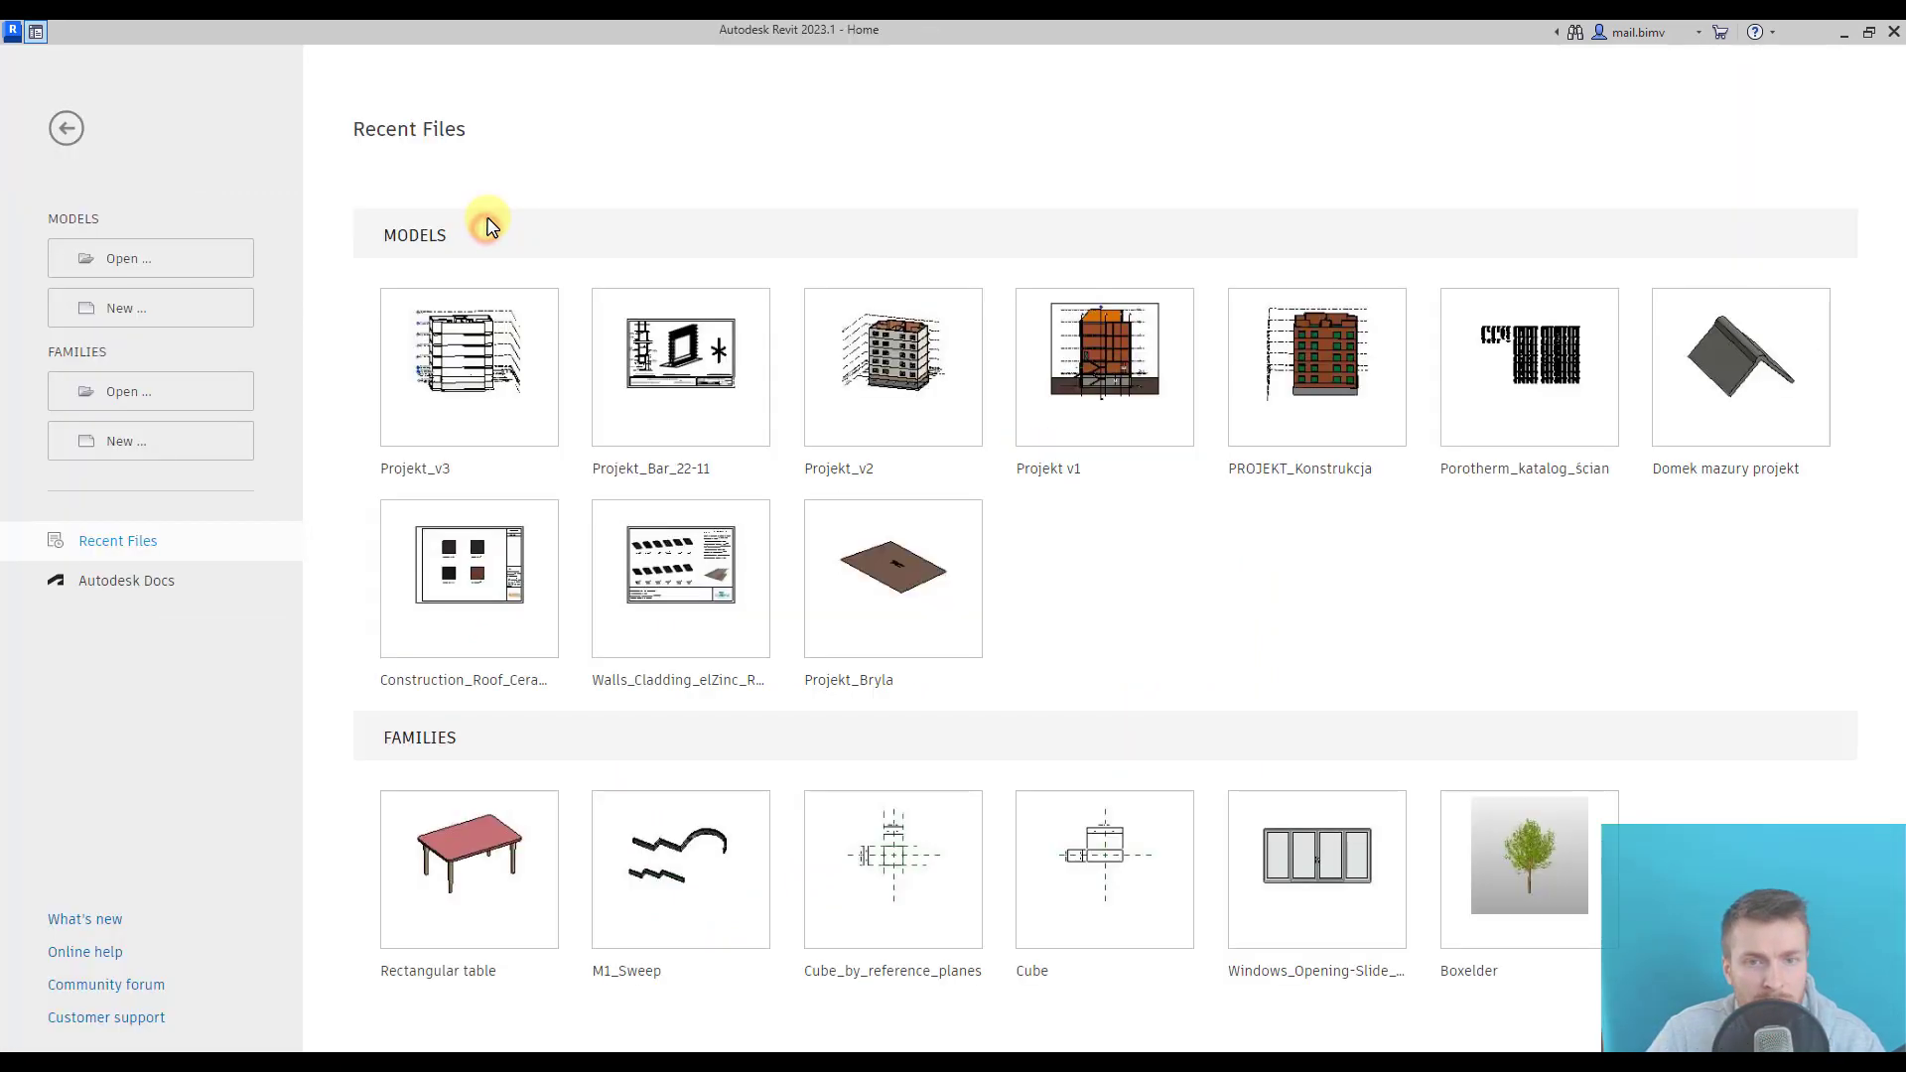
Create a new family from Metric Furniture.rft and keep Furniture as its category.
click(119, 446)
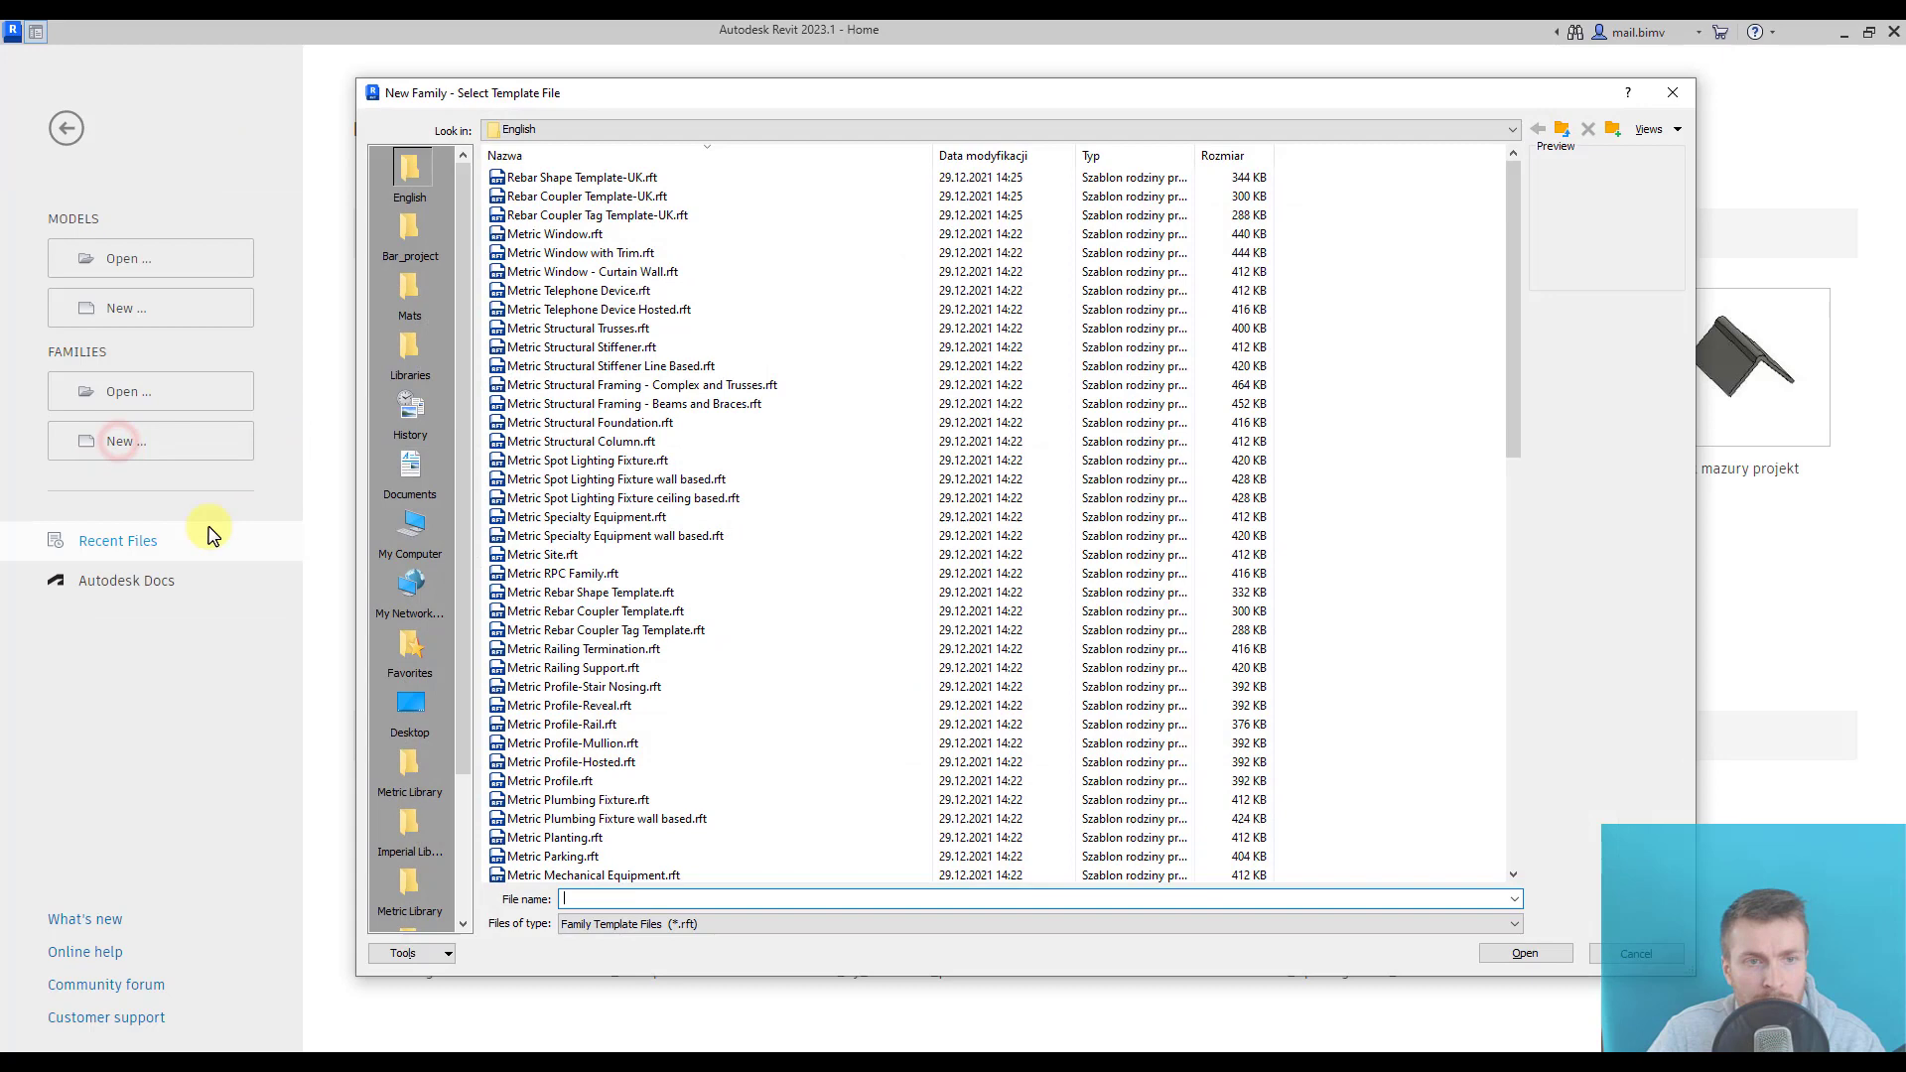
click(555, 610)
scroll(561, 611, down, 9)
scroll(566, 616, down, 2)
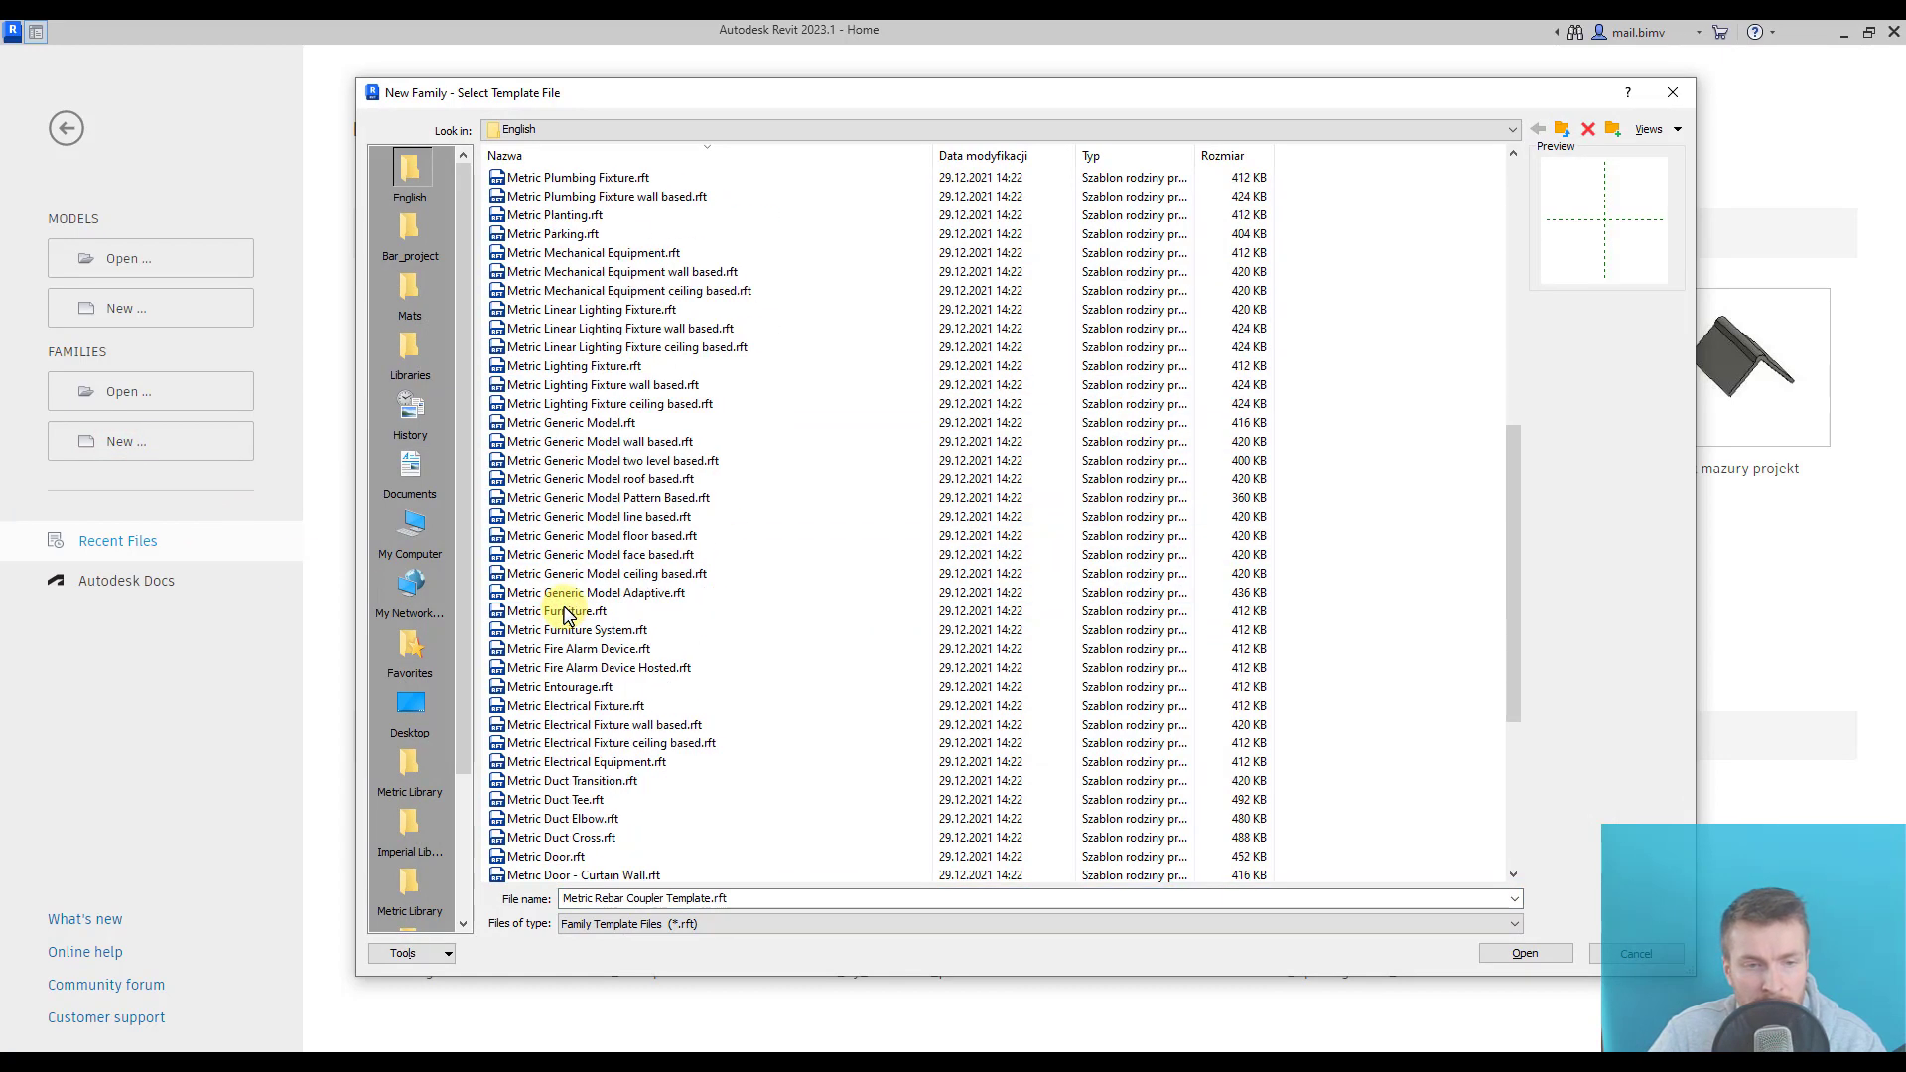
click(588, 612)
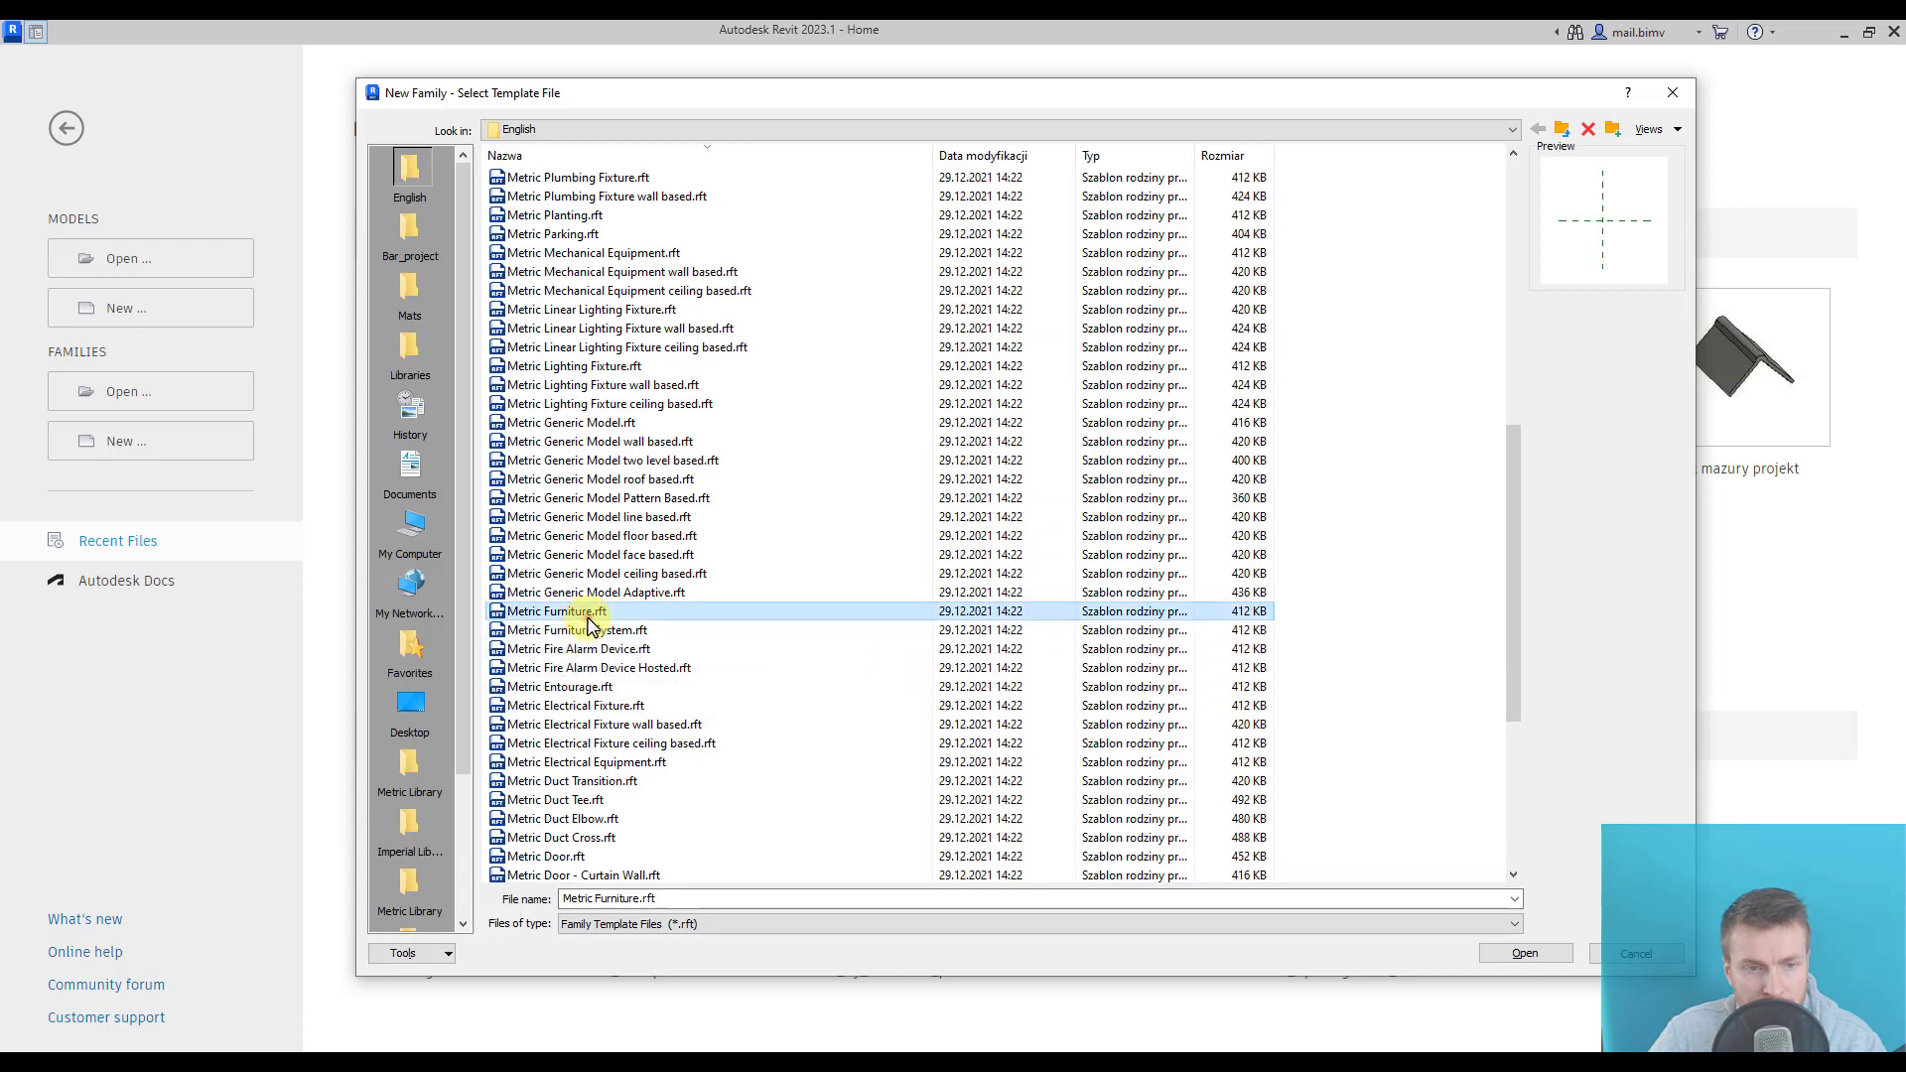
click(1529, 953)
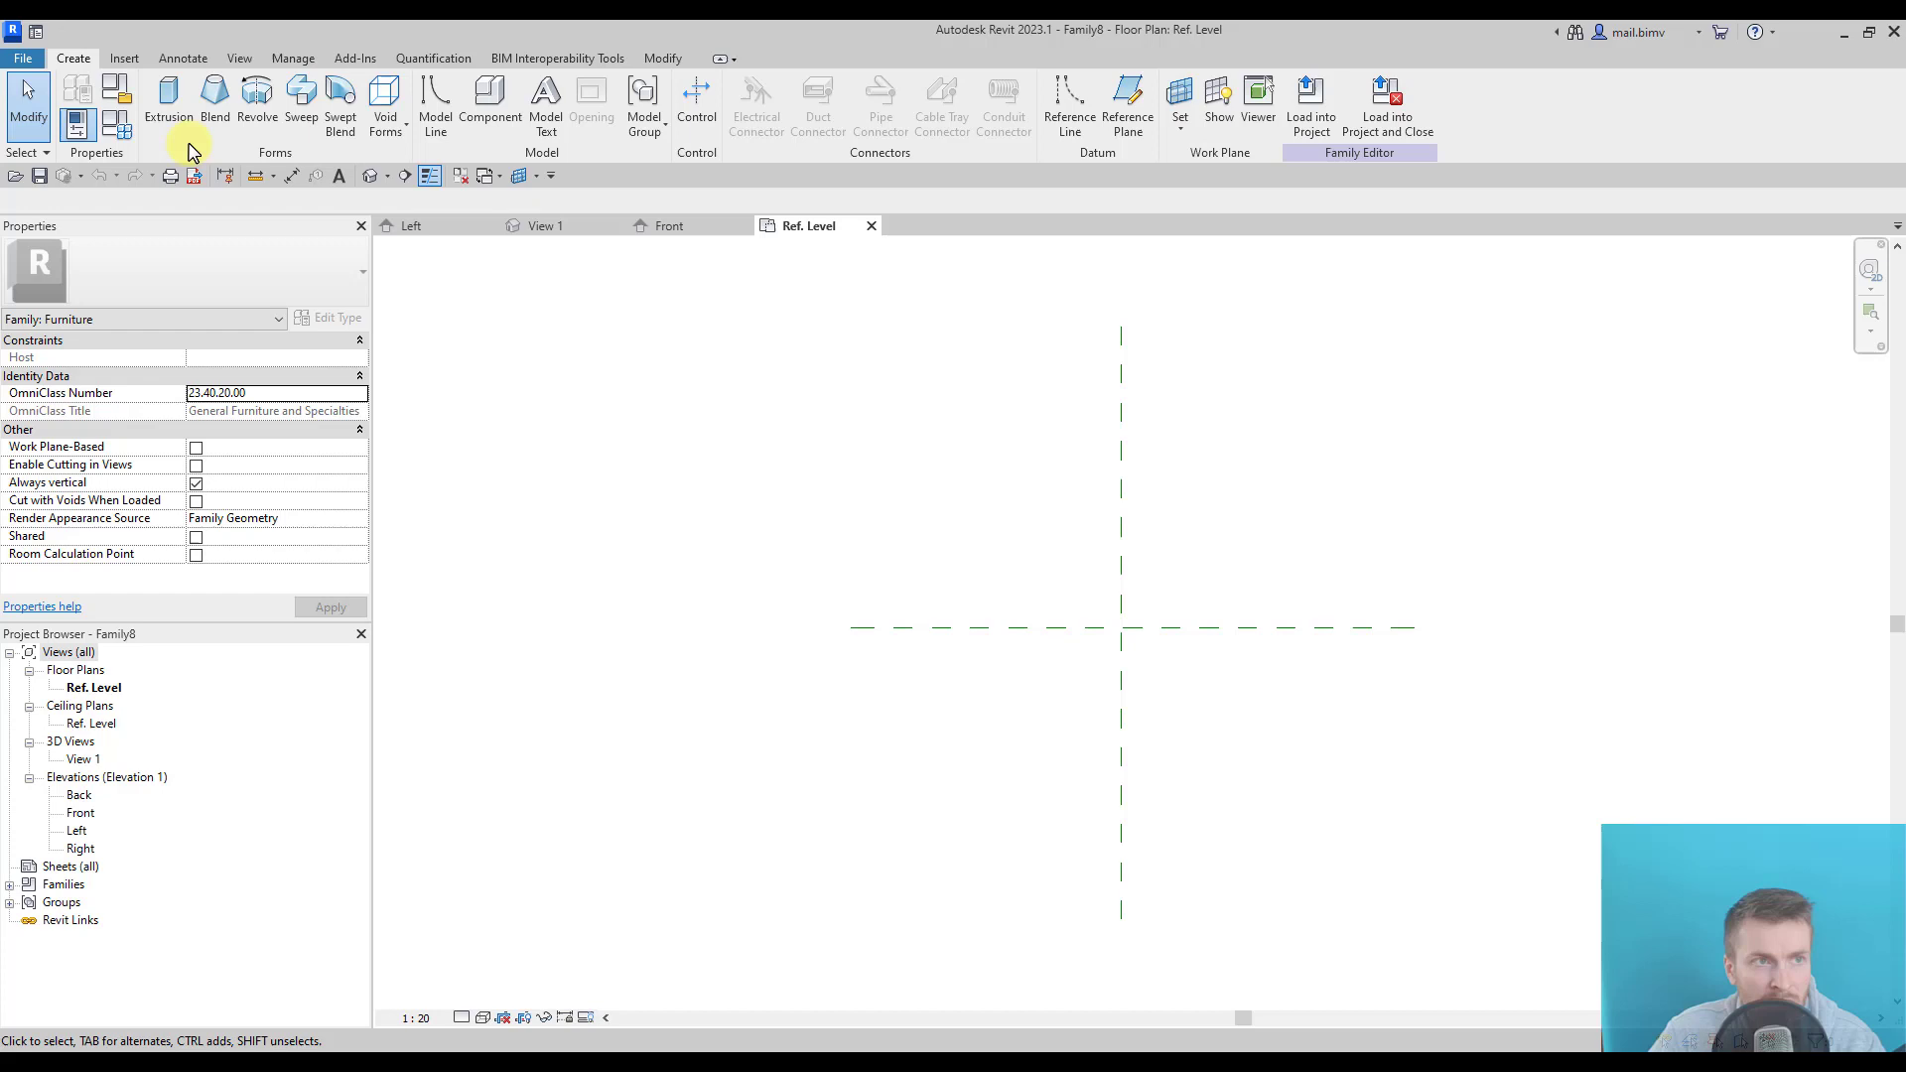
click(116, 106)
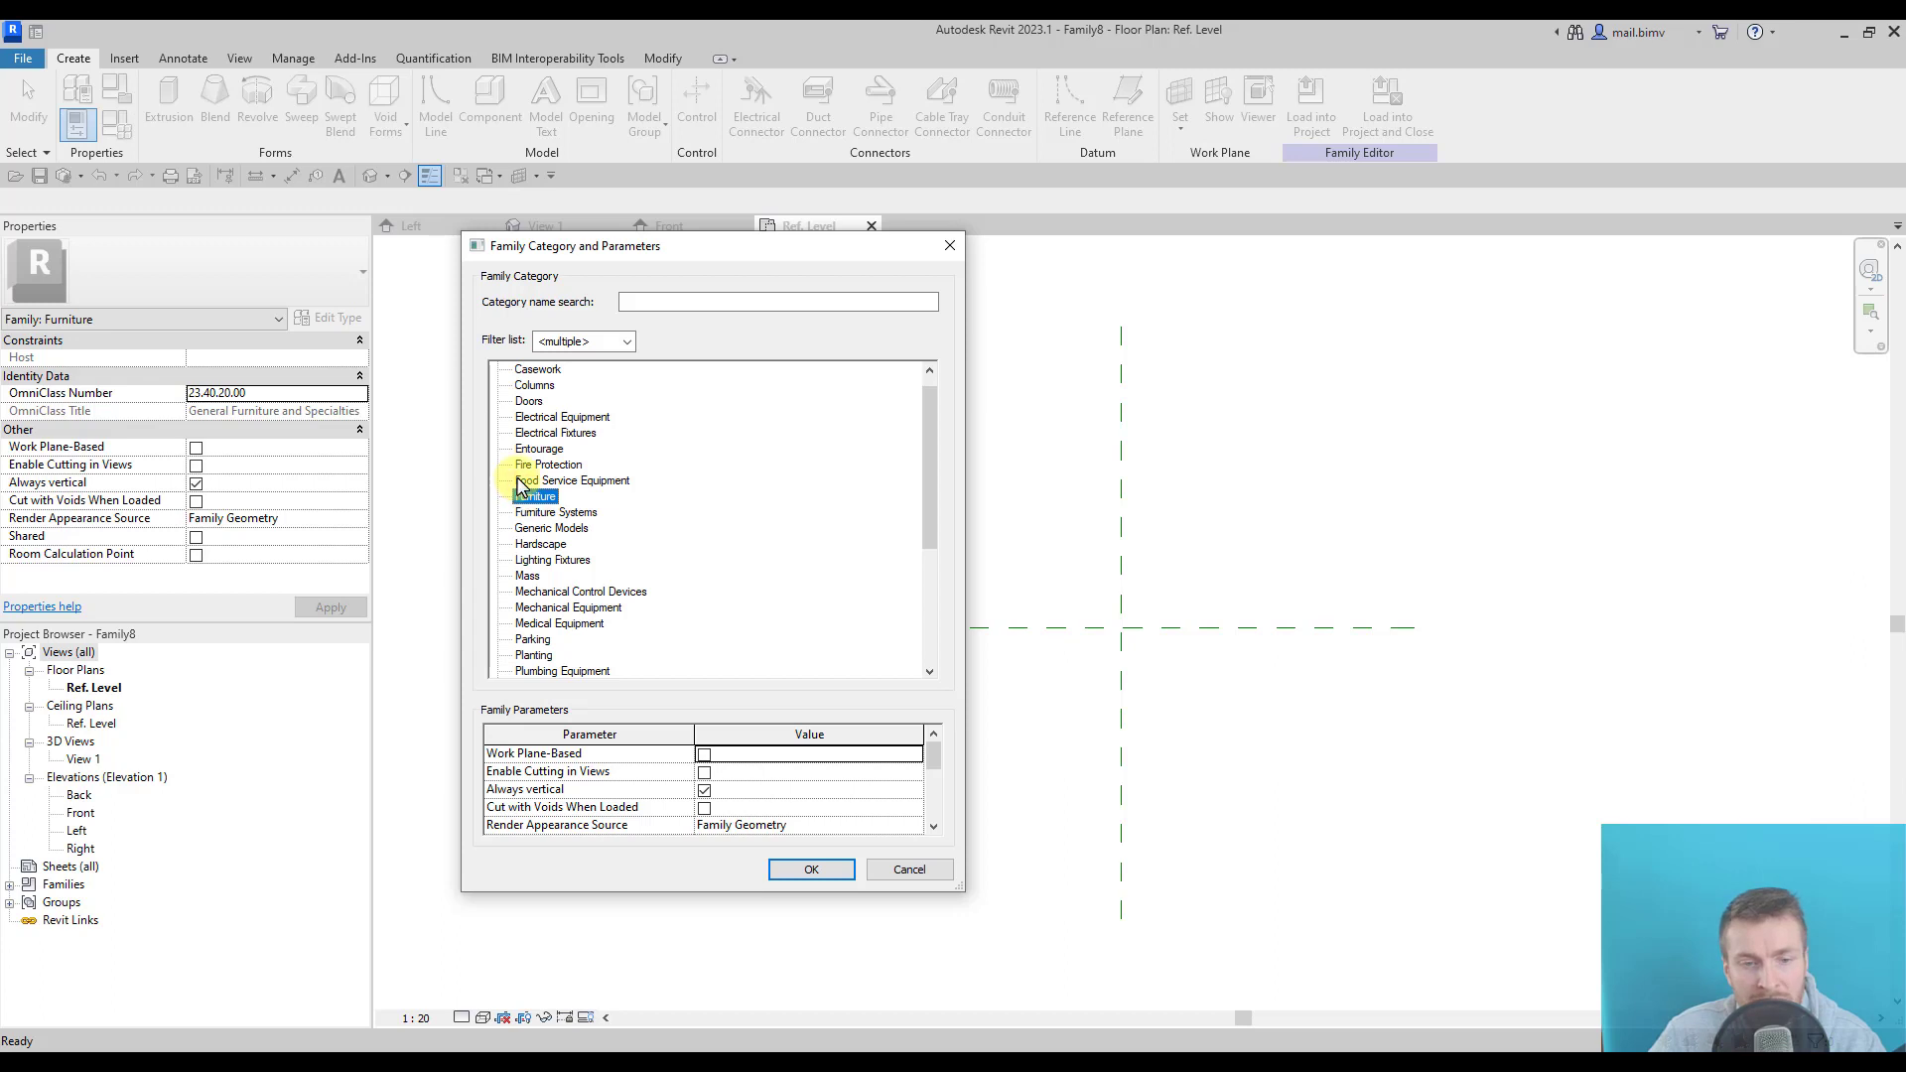
click(810, 870)
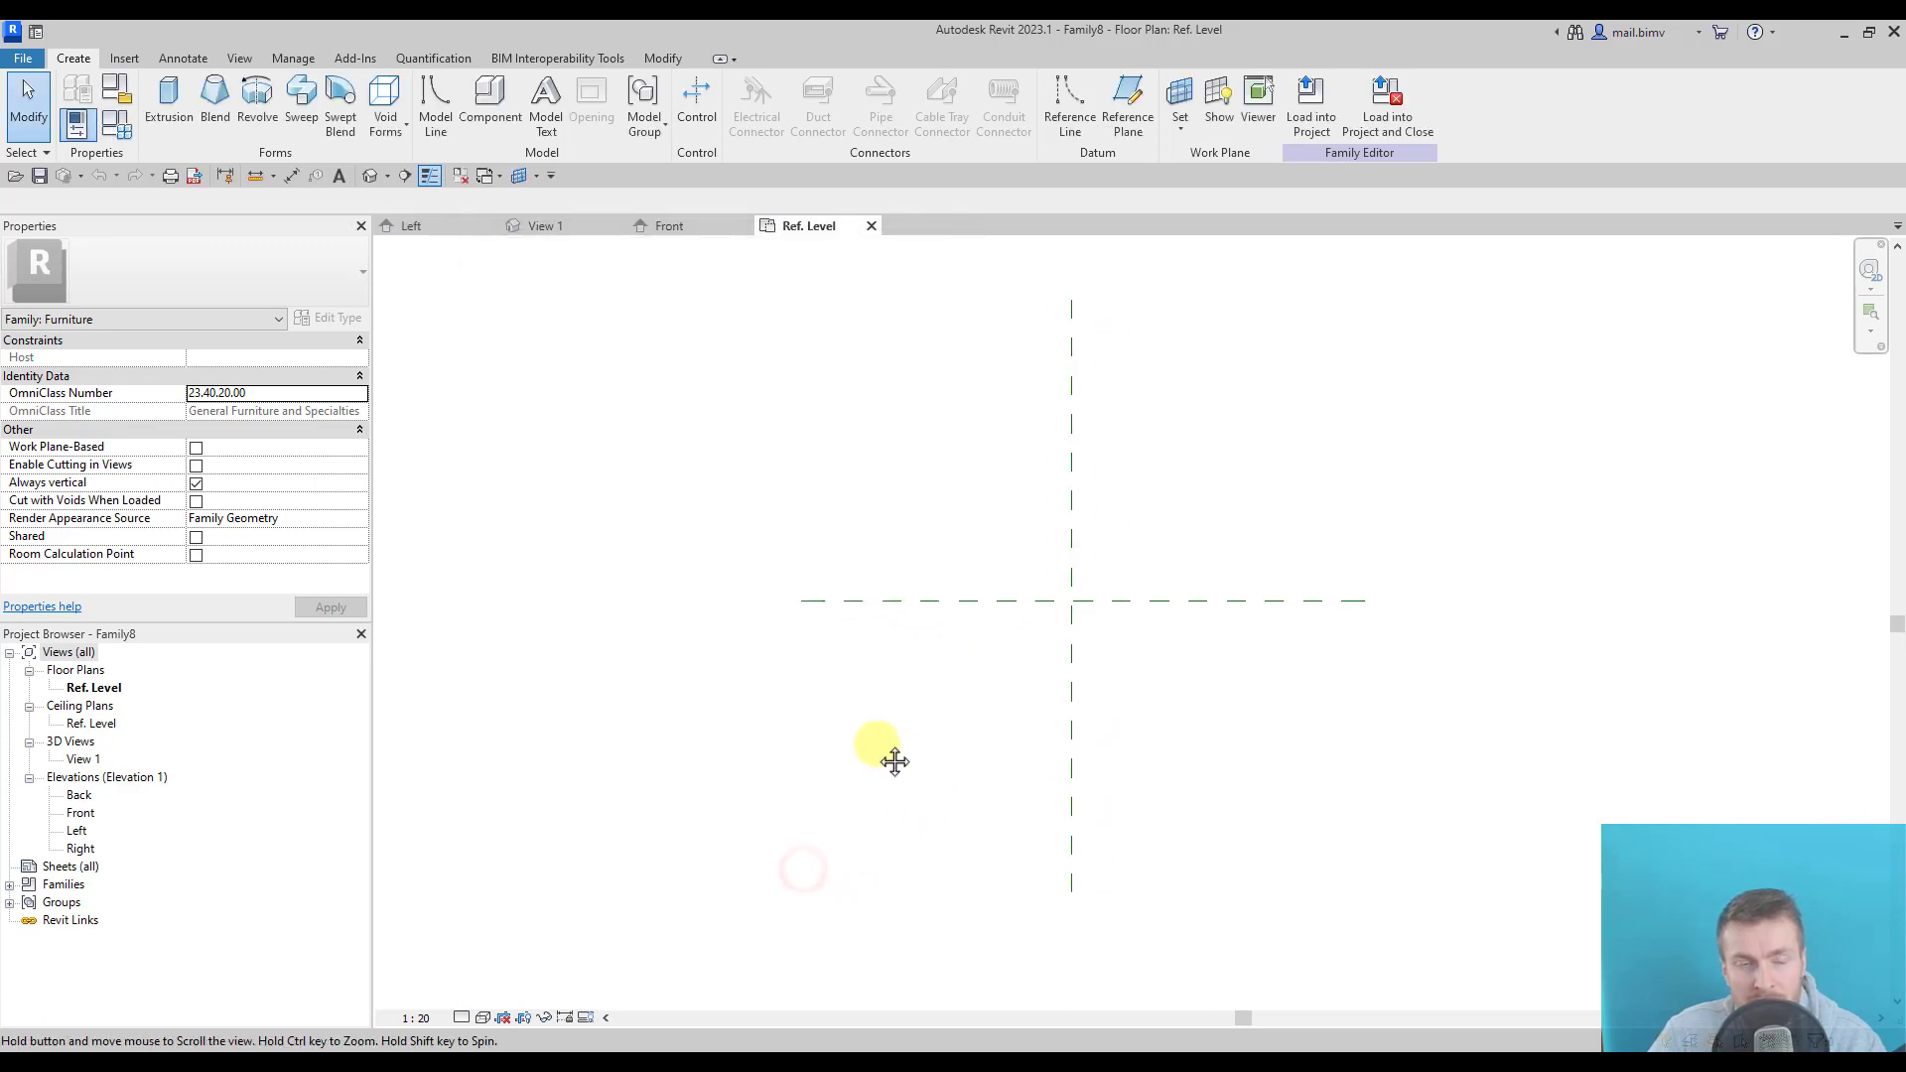
Draw two vertical reference planes, one left and one right of centre.
click(1121, 111)
click(906, 794)
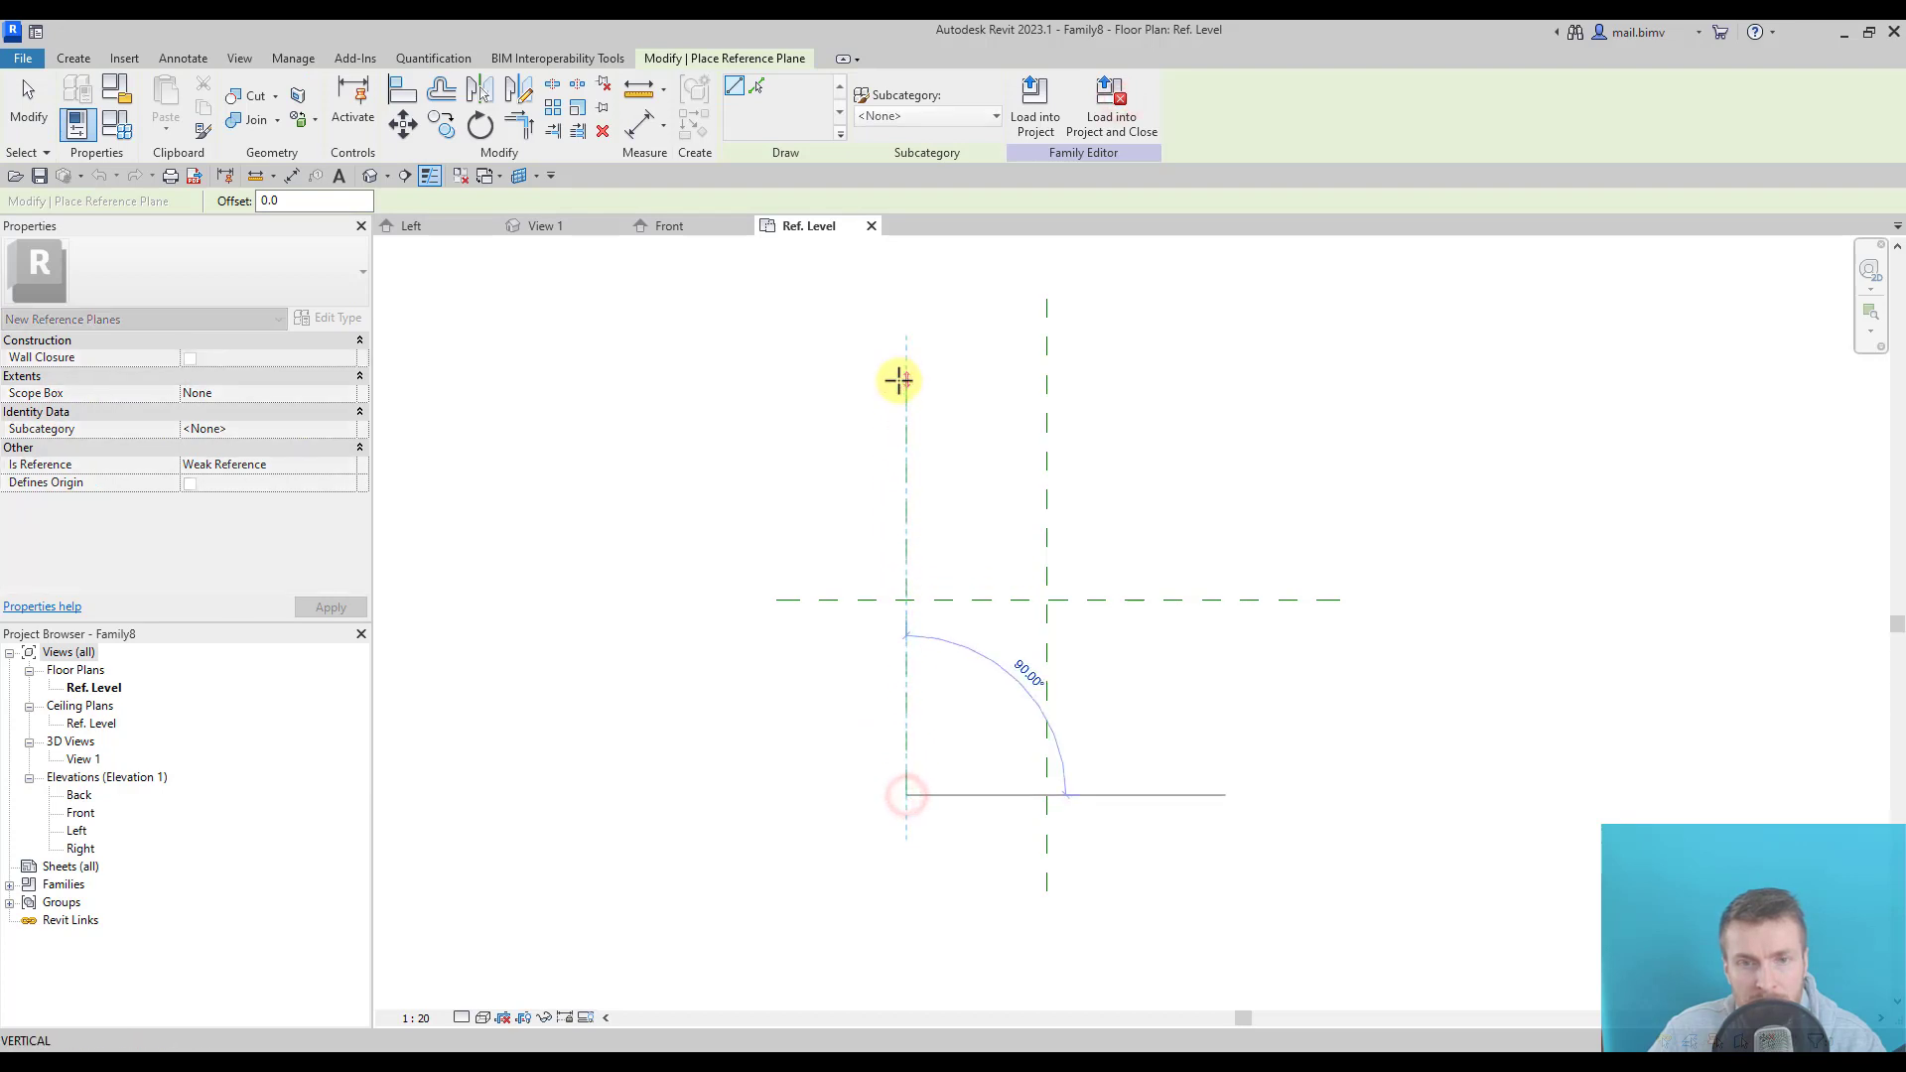
click(906, 379)
click(1221, 797)
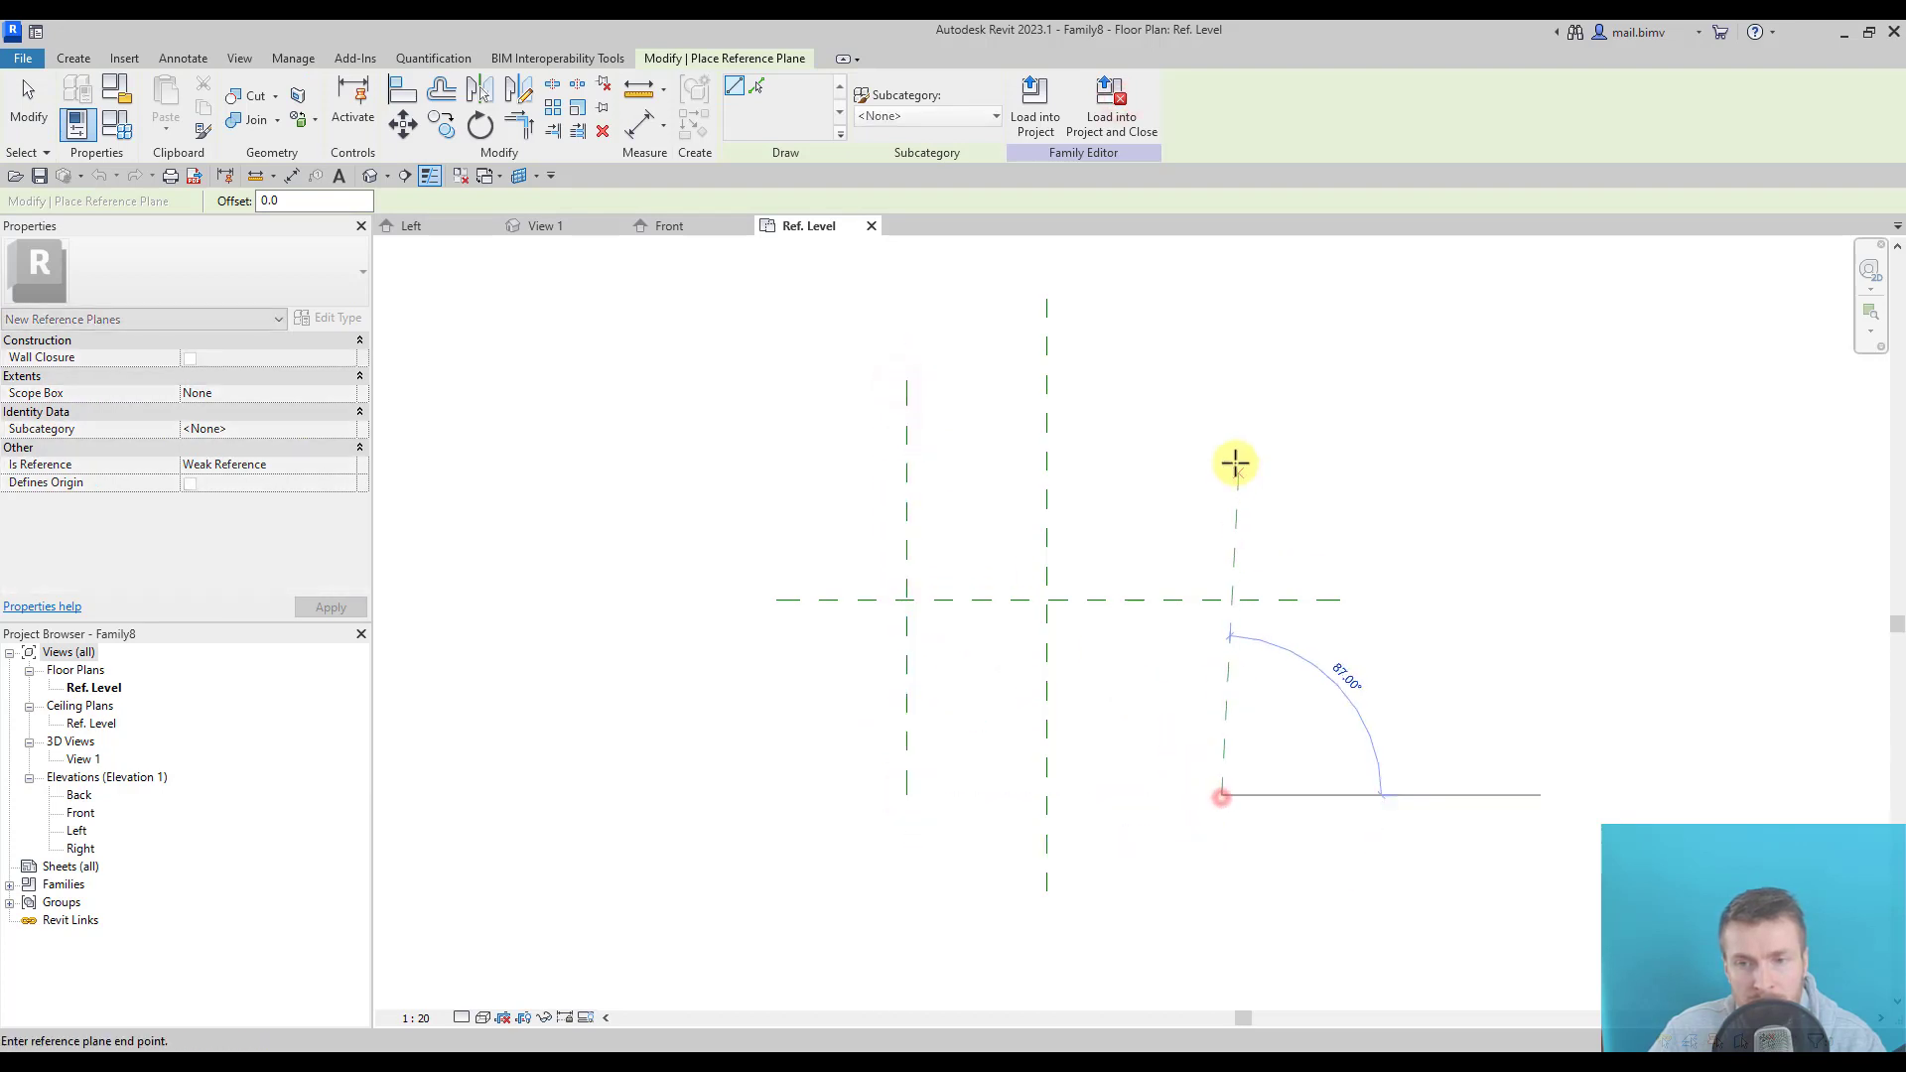
click(1229, 382)
Draw horizontal reference planes above and below centre, then check the upper plane's offset.
click(1360, 457)
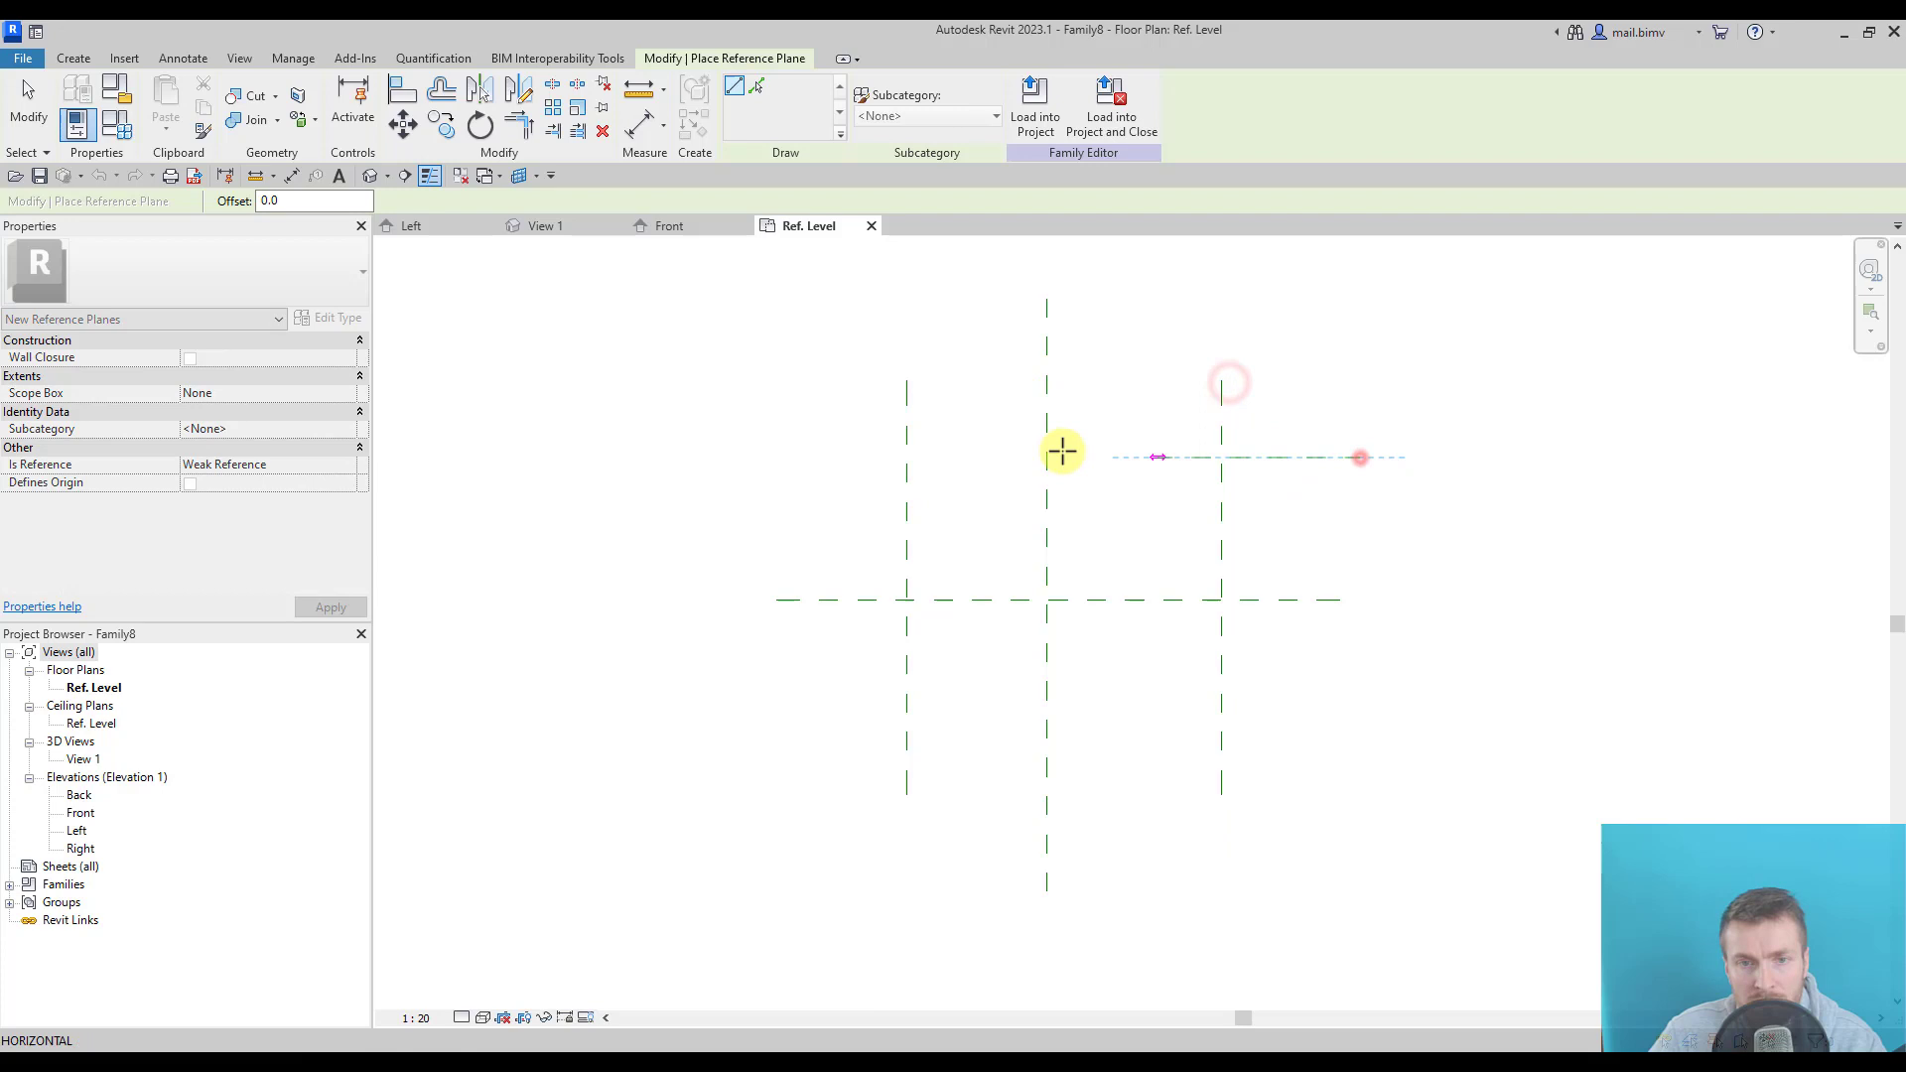
click(818, 456)
click(1352, 752)
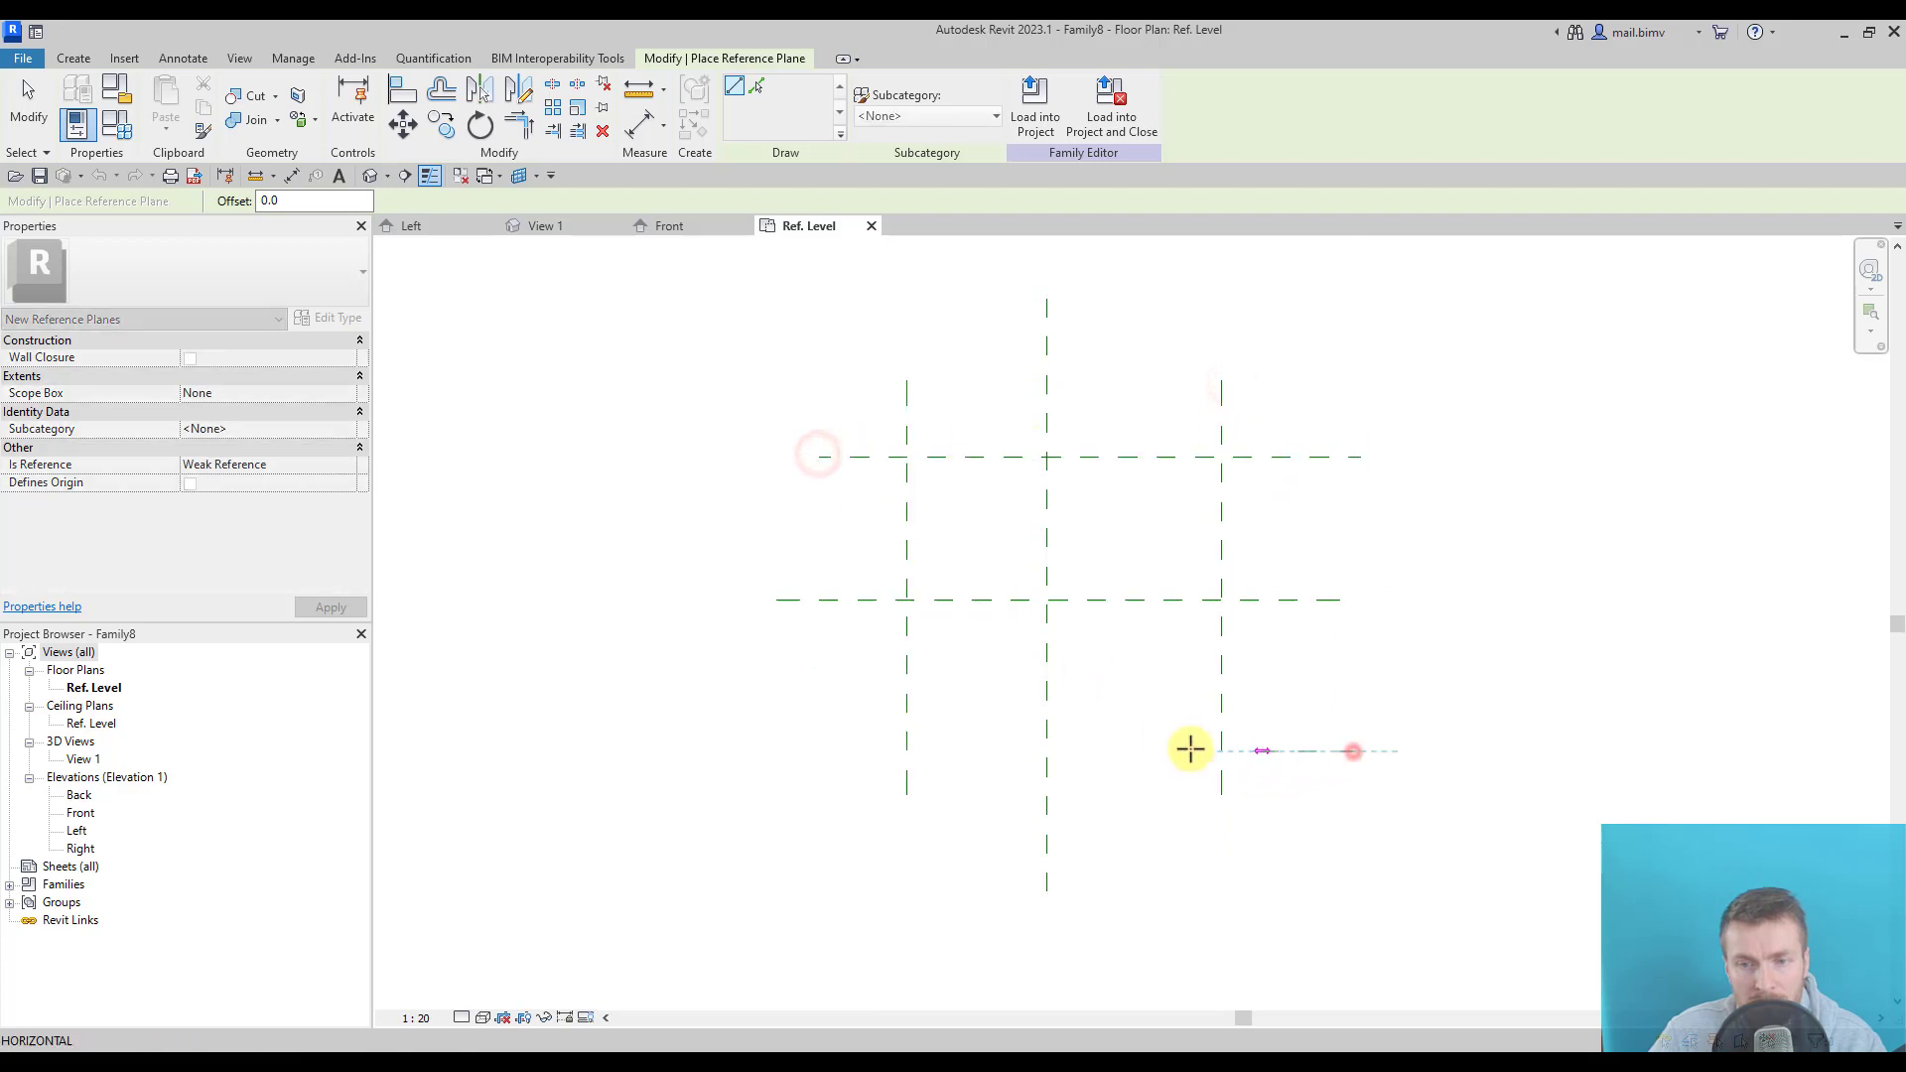
key(Escape)
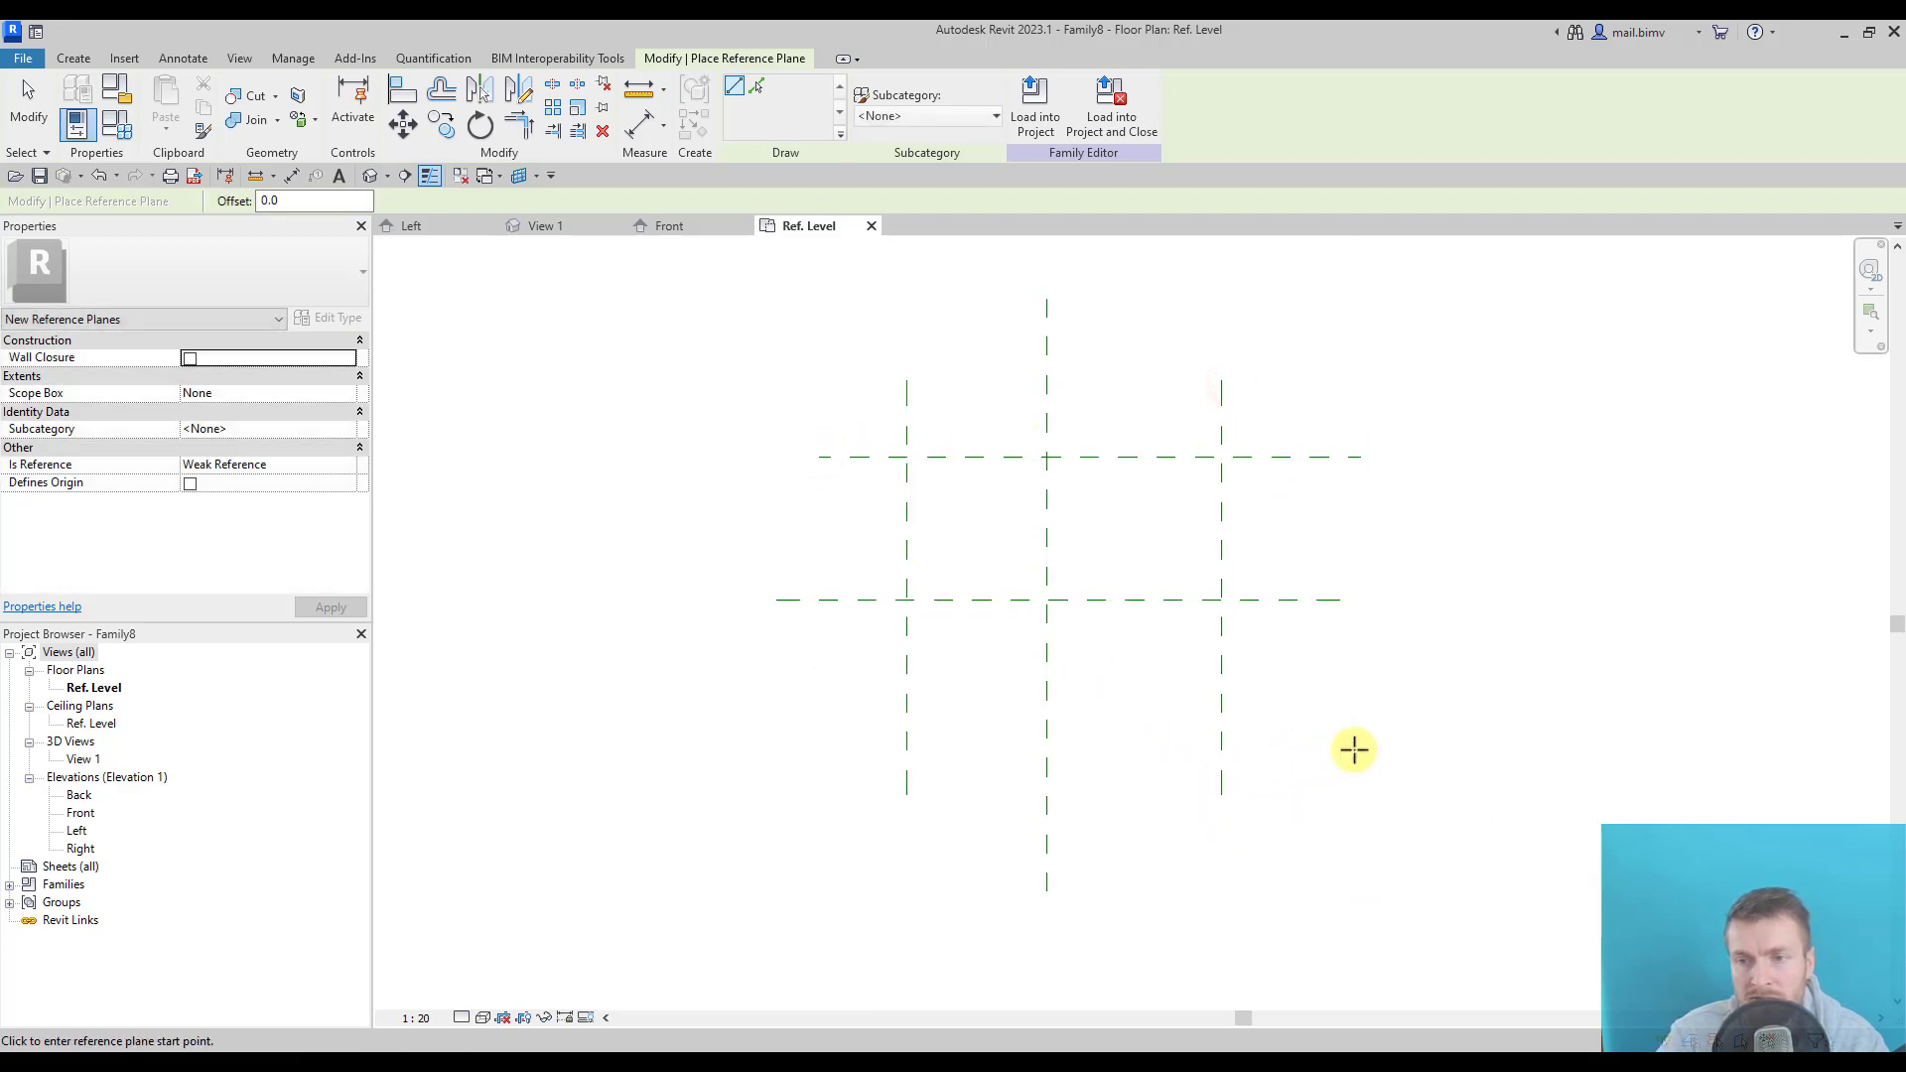
click(1362, 745)
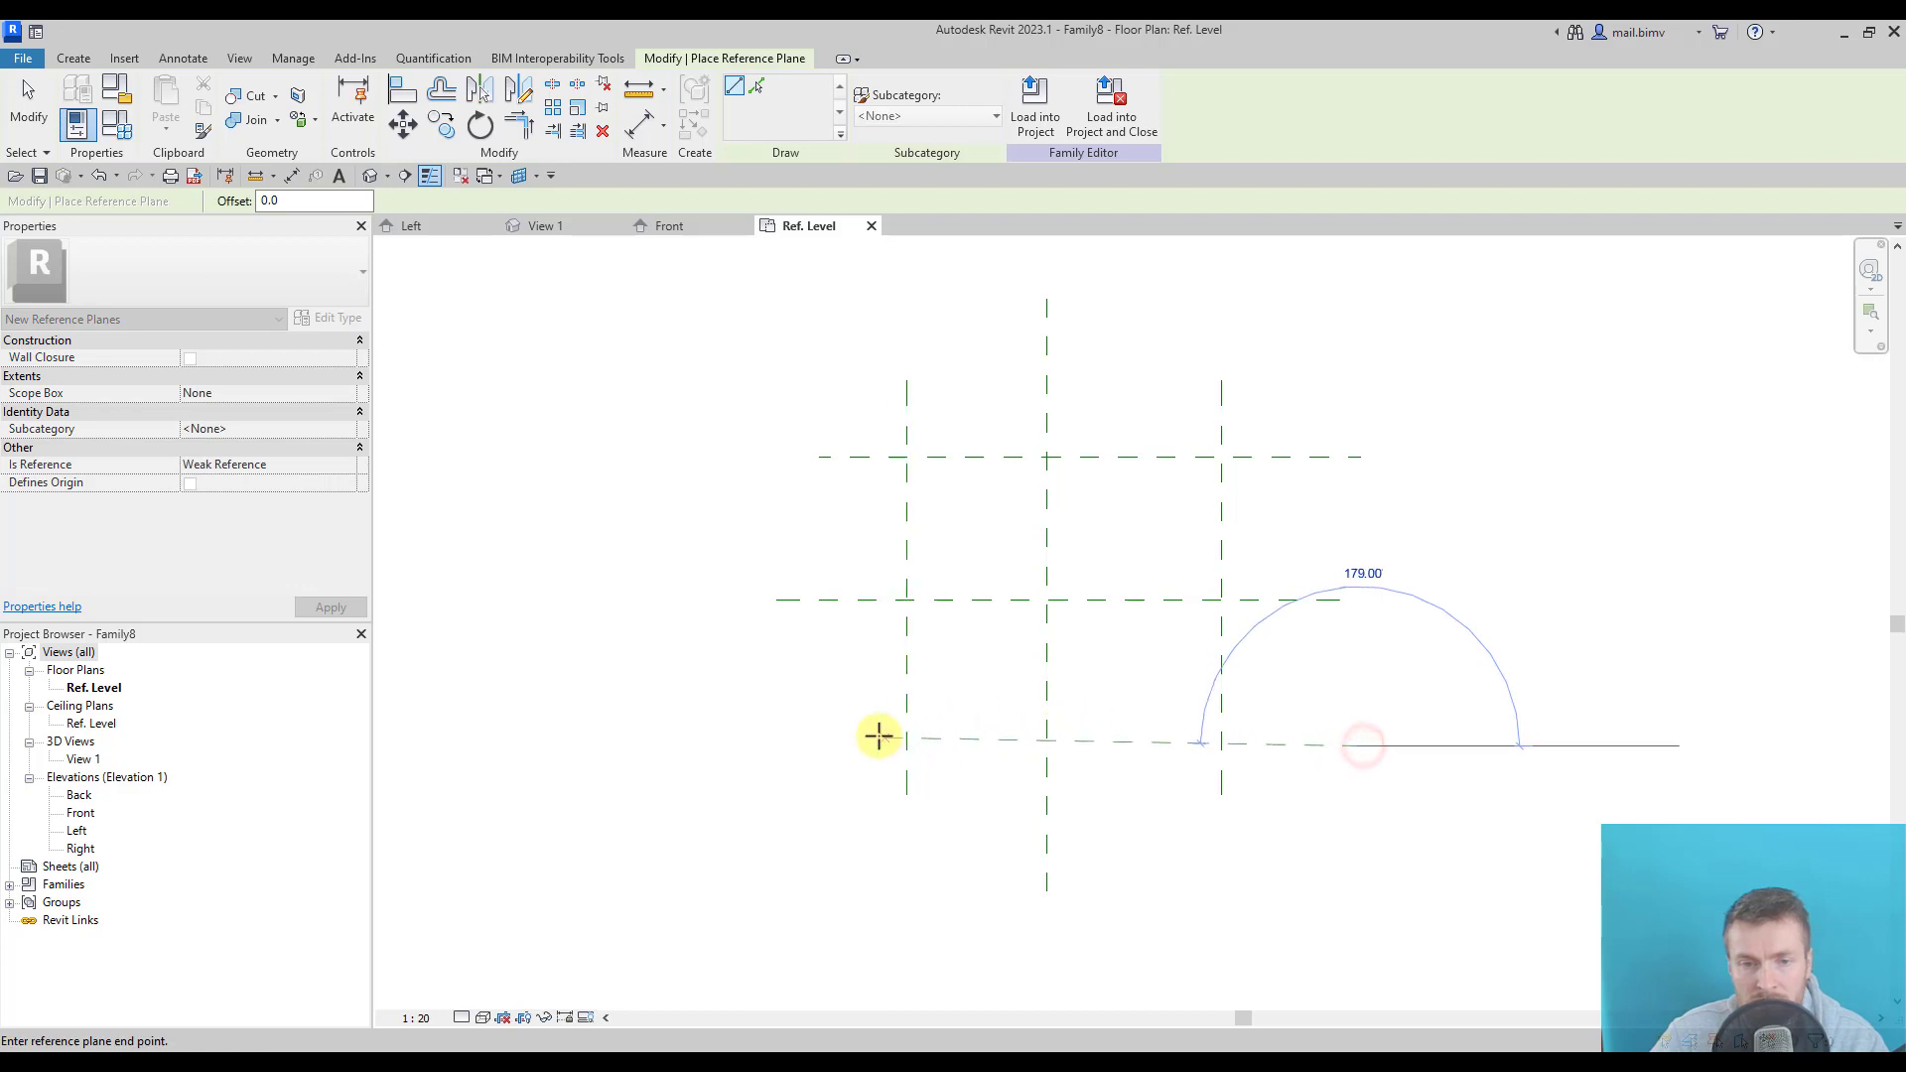
click(818, 744)
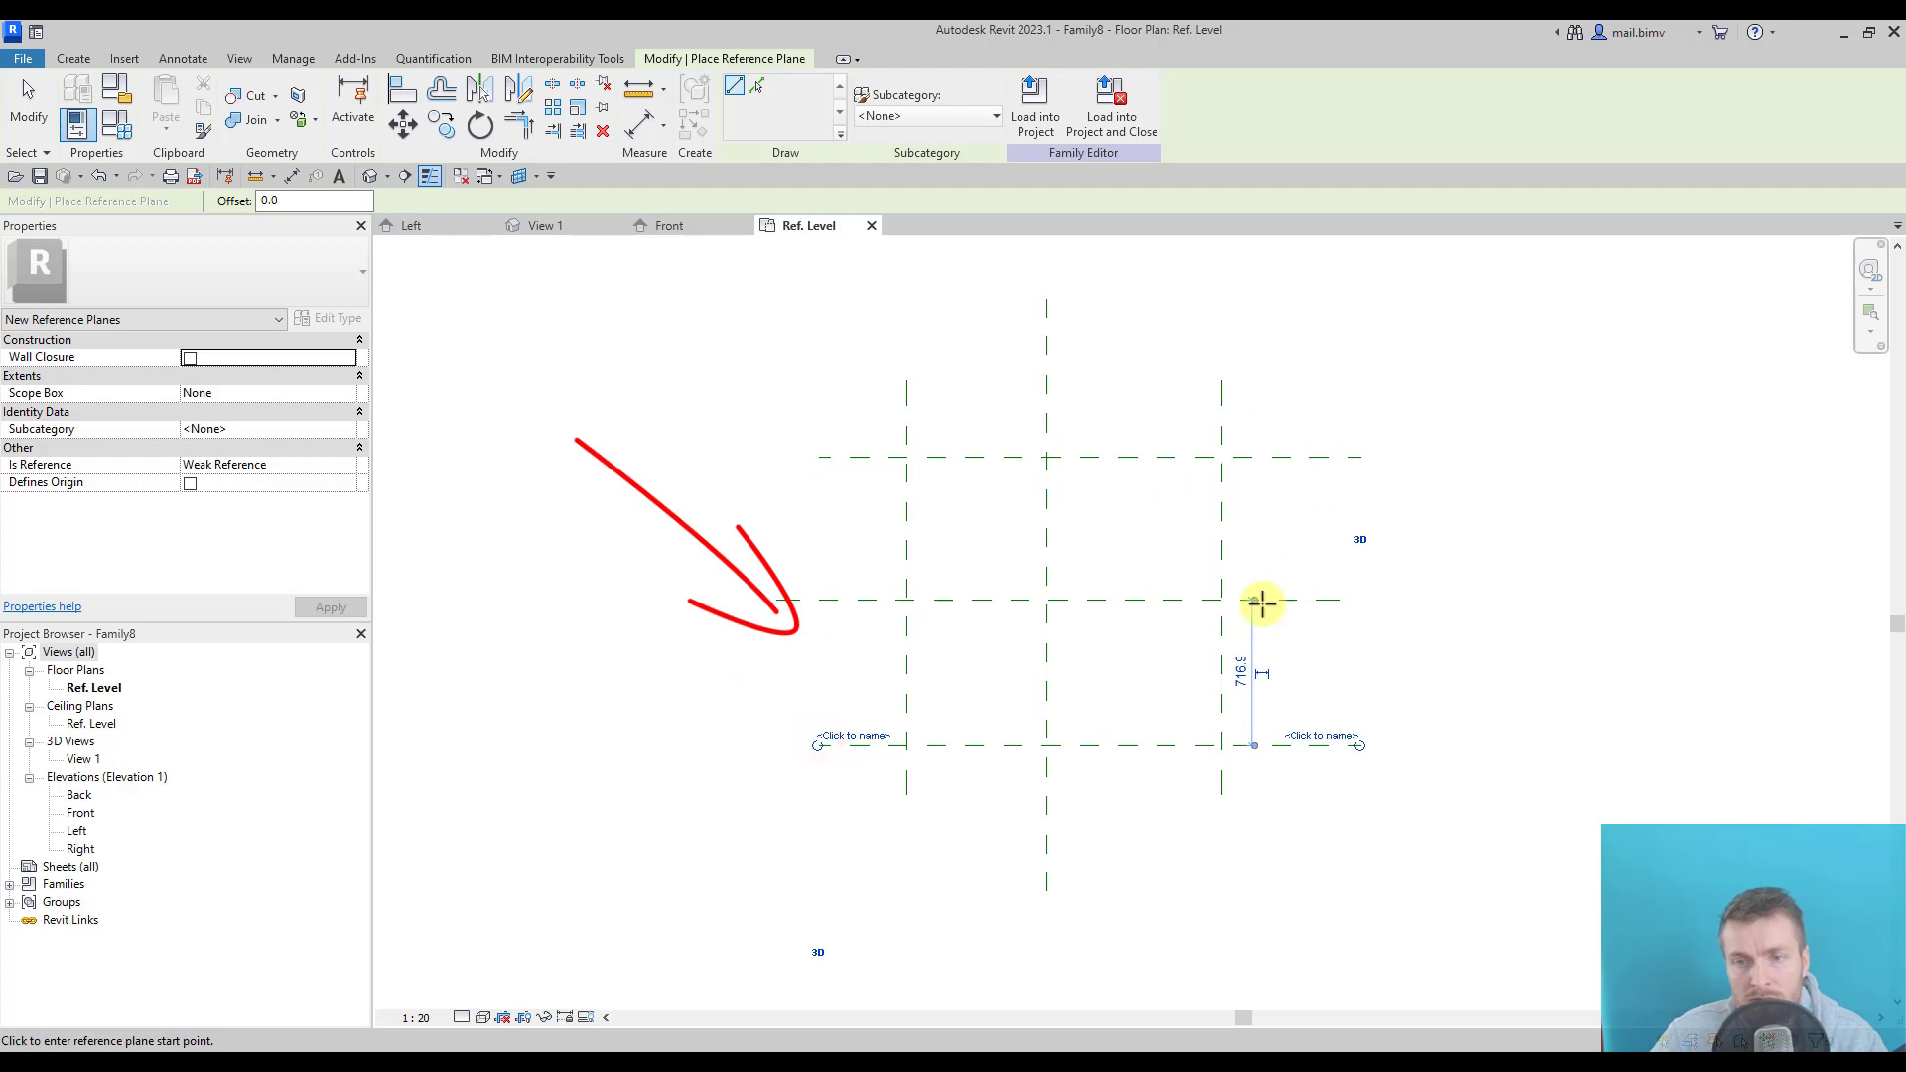
click(29, 105)
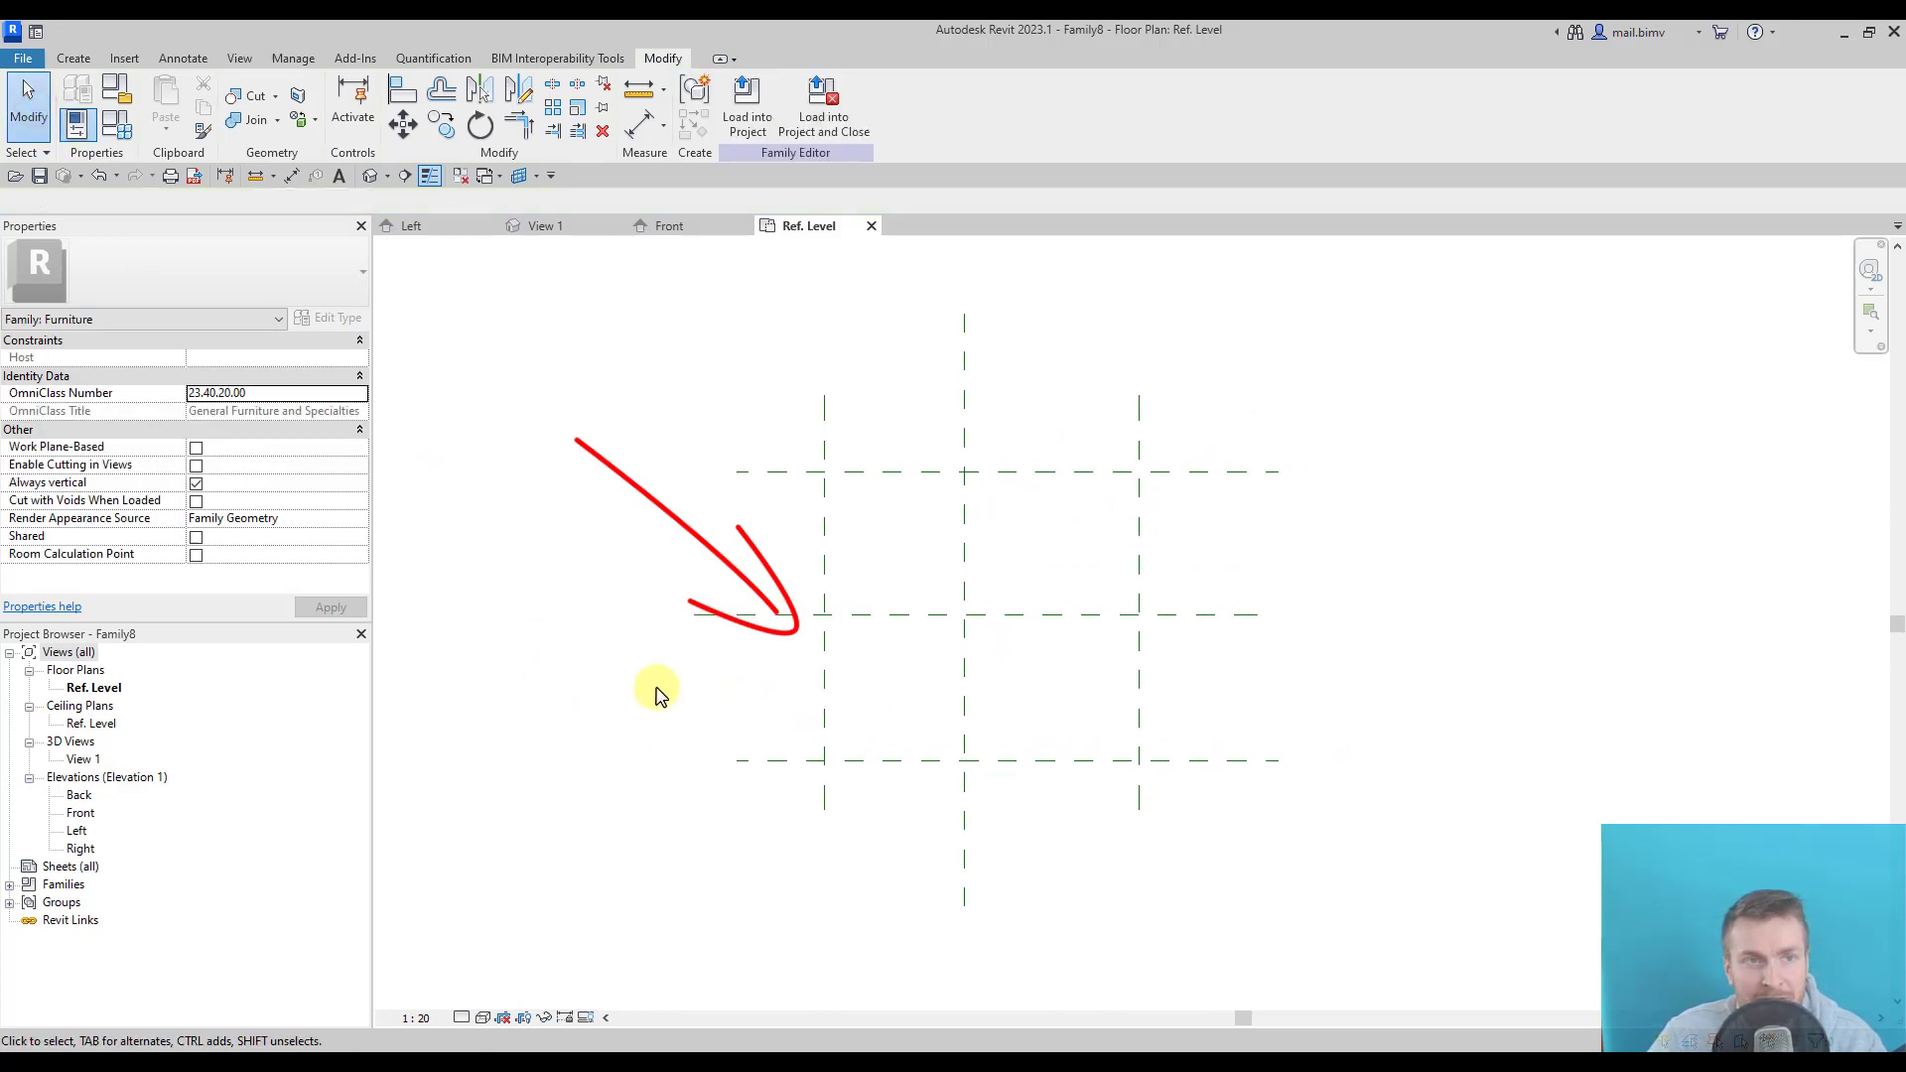
middle_drag(659, 689, 577, 704)
click(866, 477)
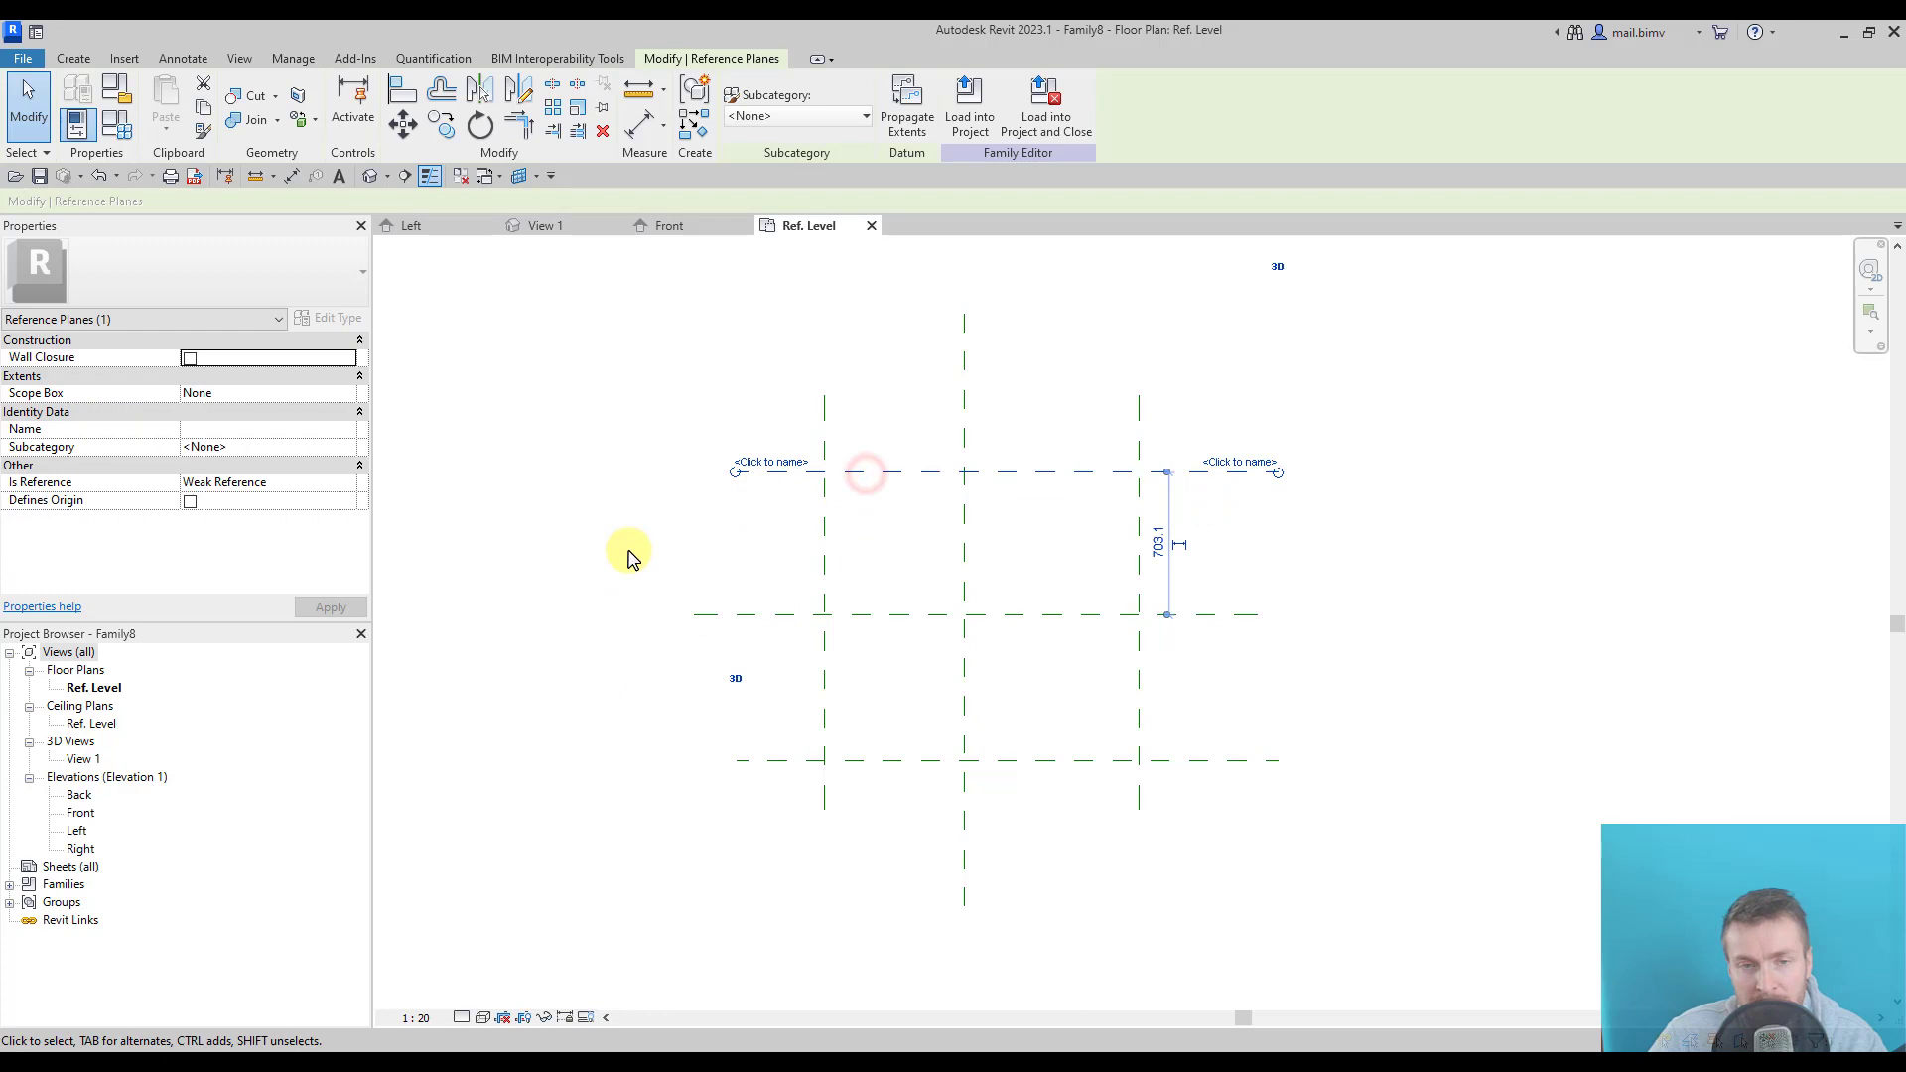
middle_drag(596, 640, 570, 676)
click(541, 712)
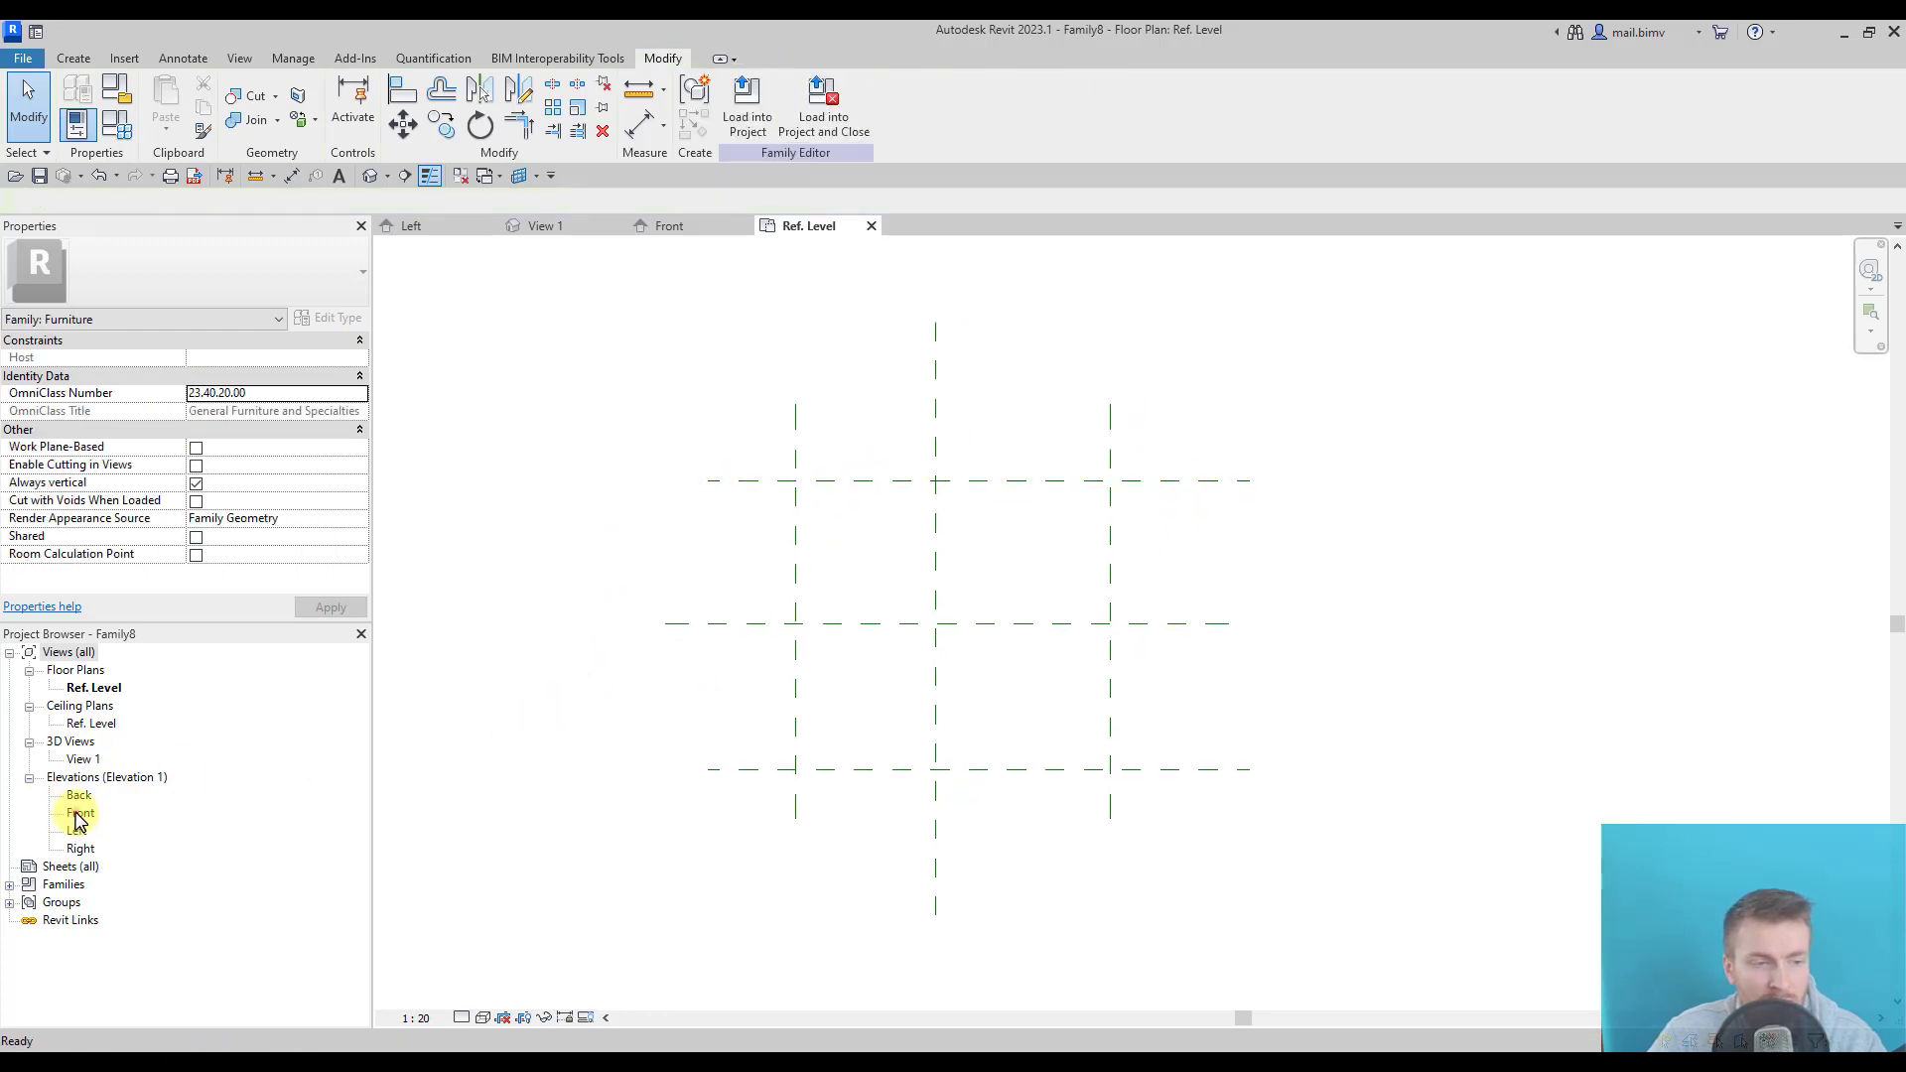
In the Front elevation, pin the Reference Plane command for quick reuse.
double_click(80, 815)
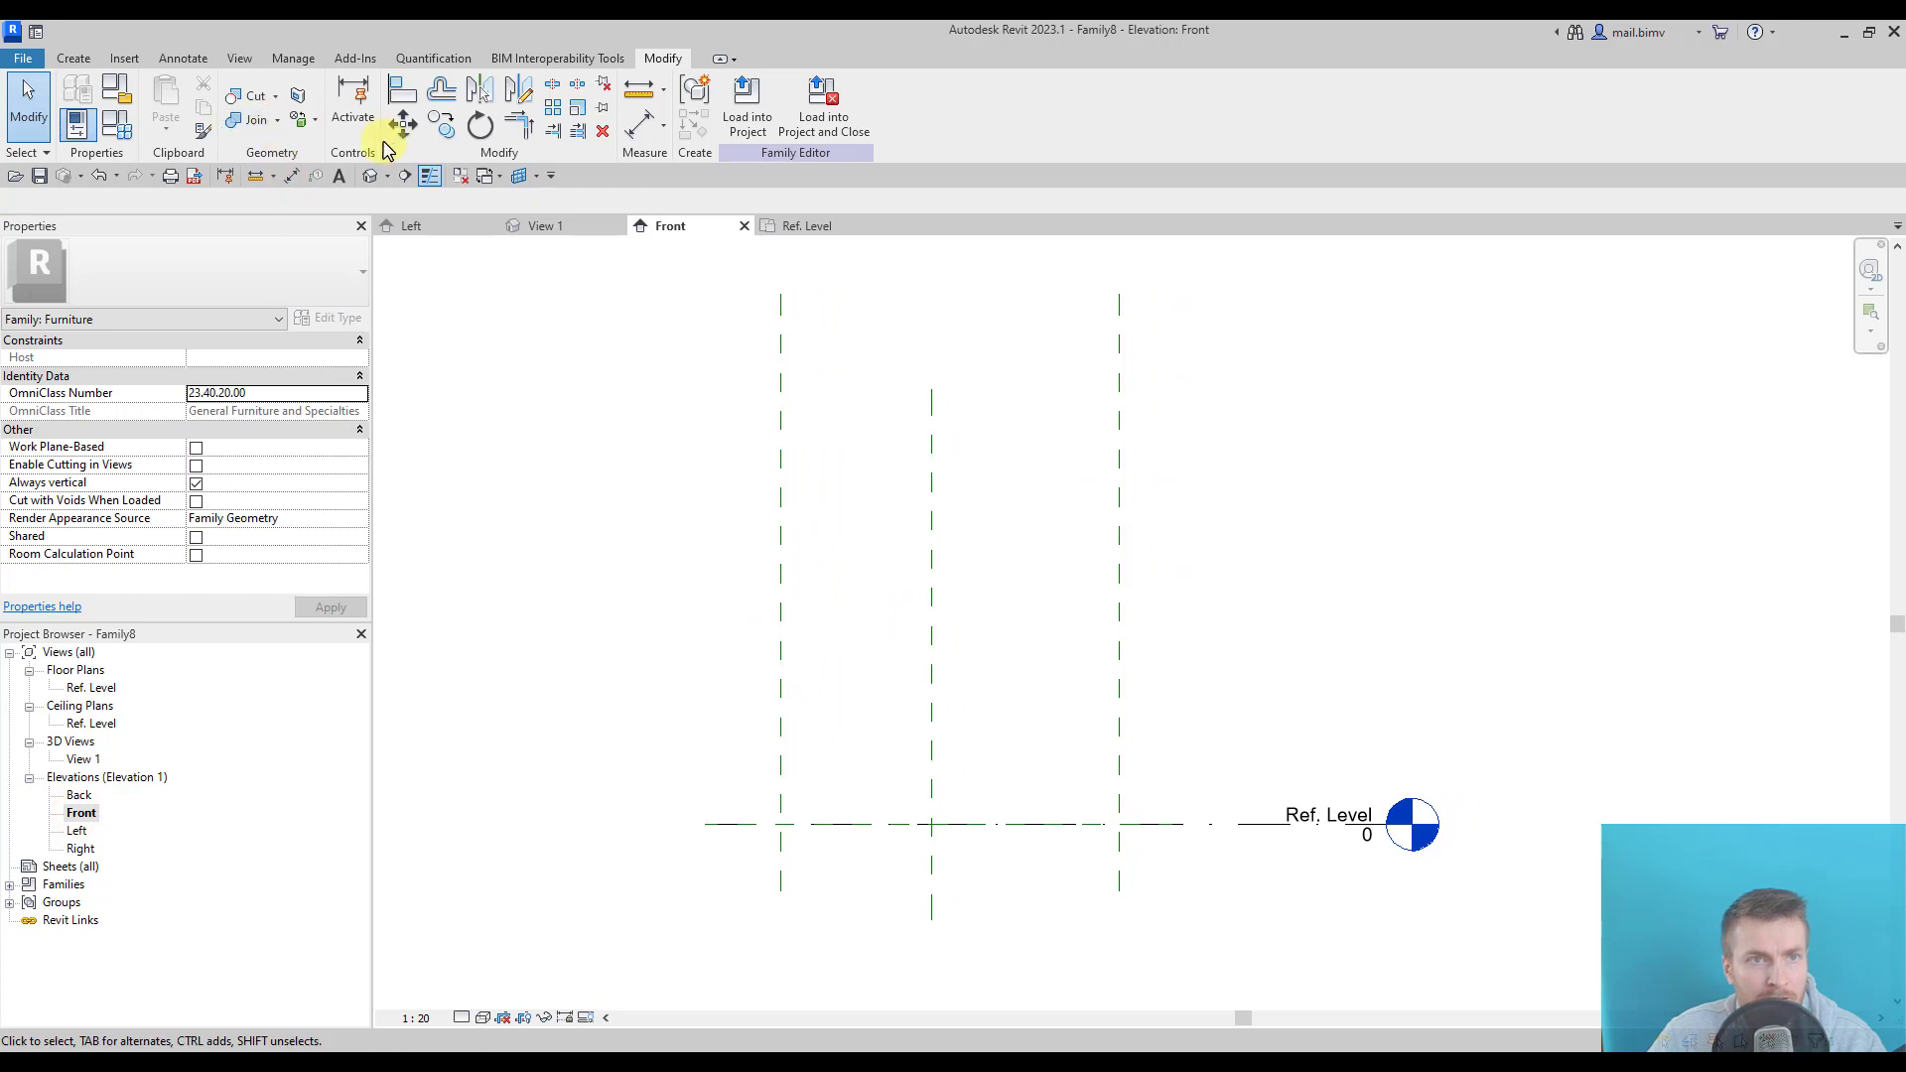
click(71, 62)
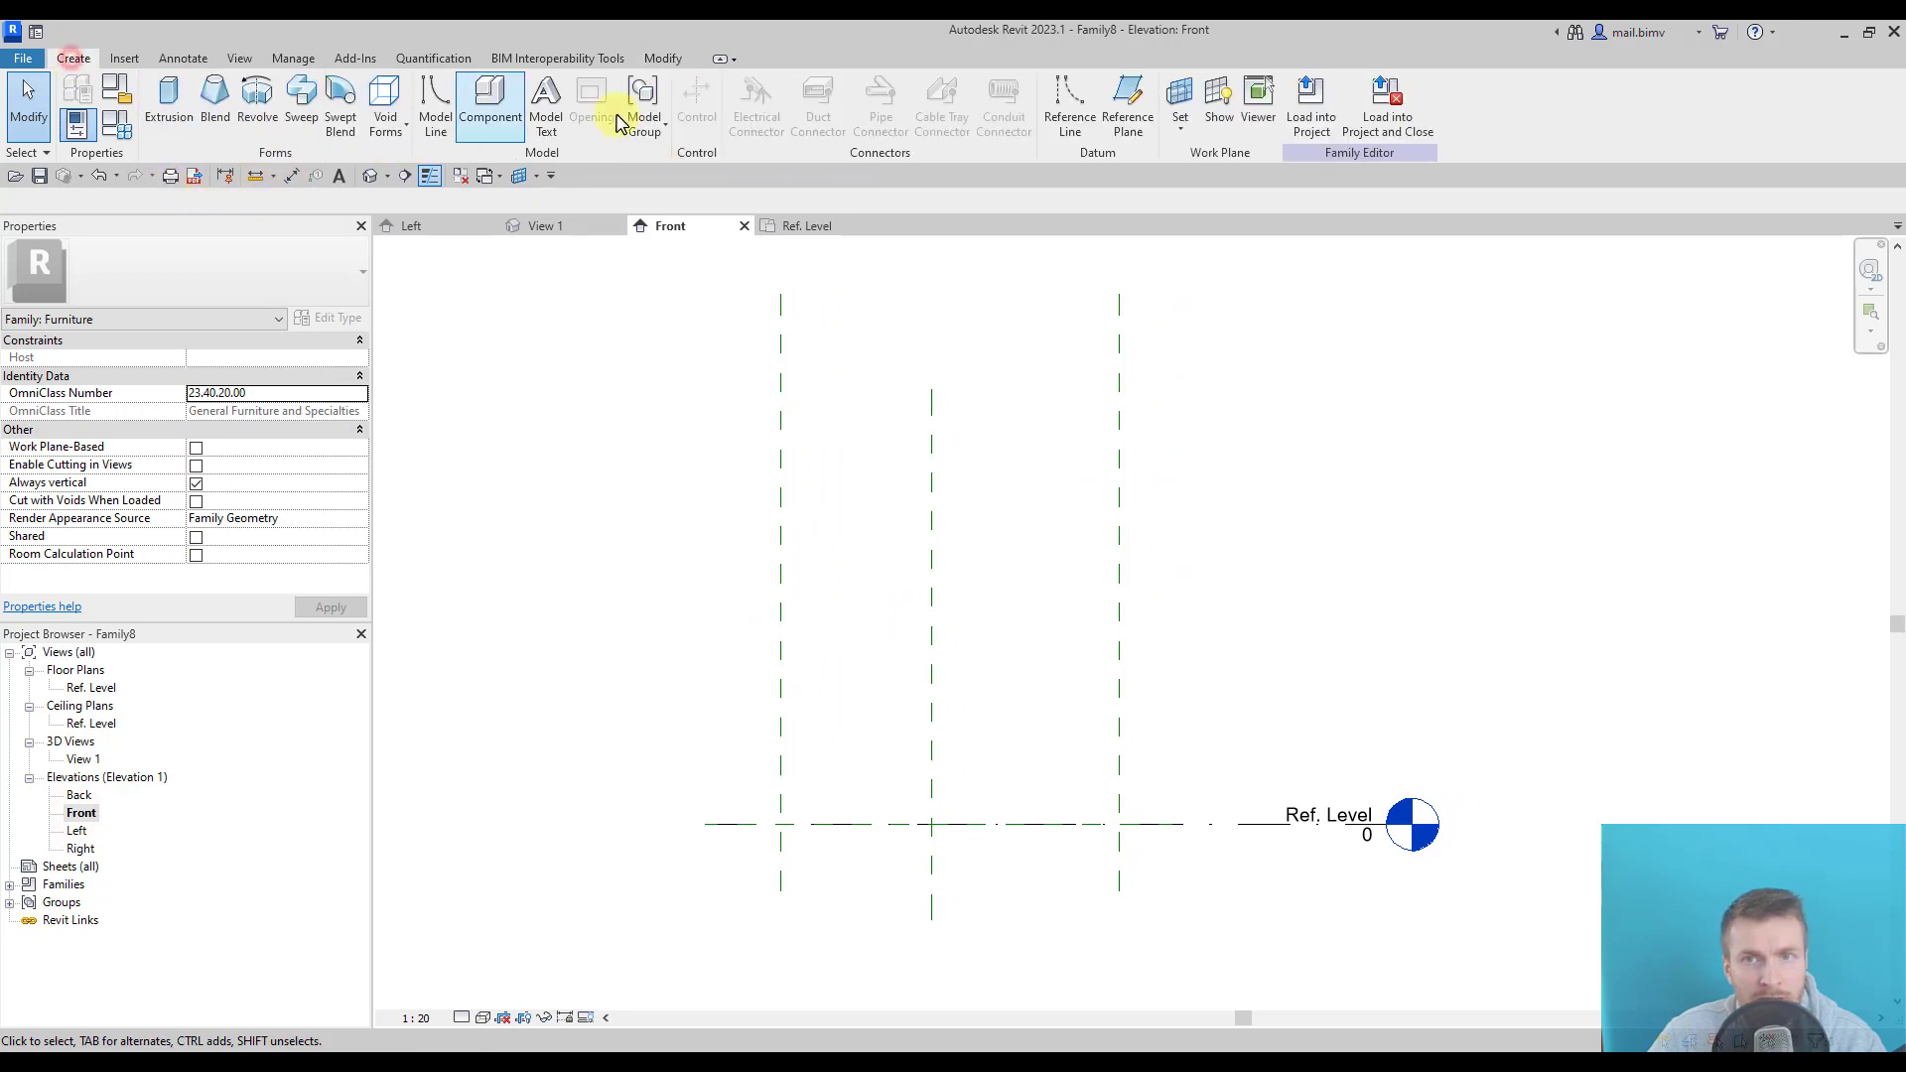
right_click(1126, 105)
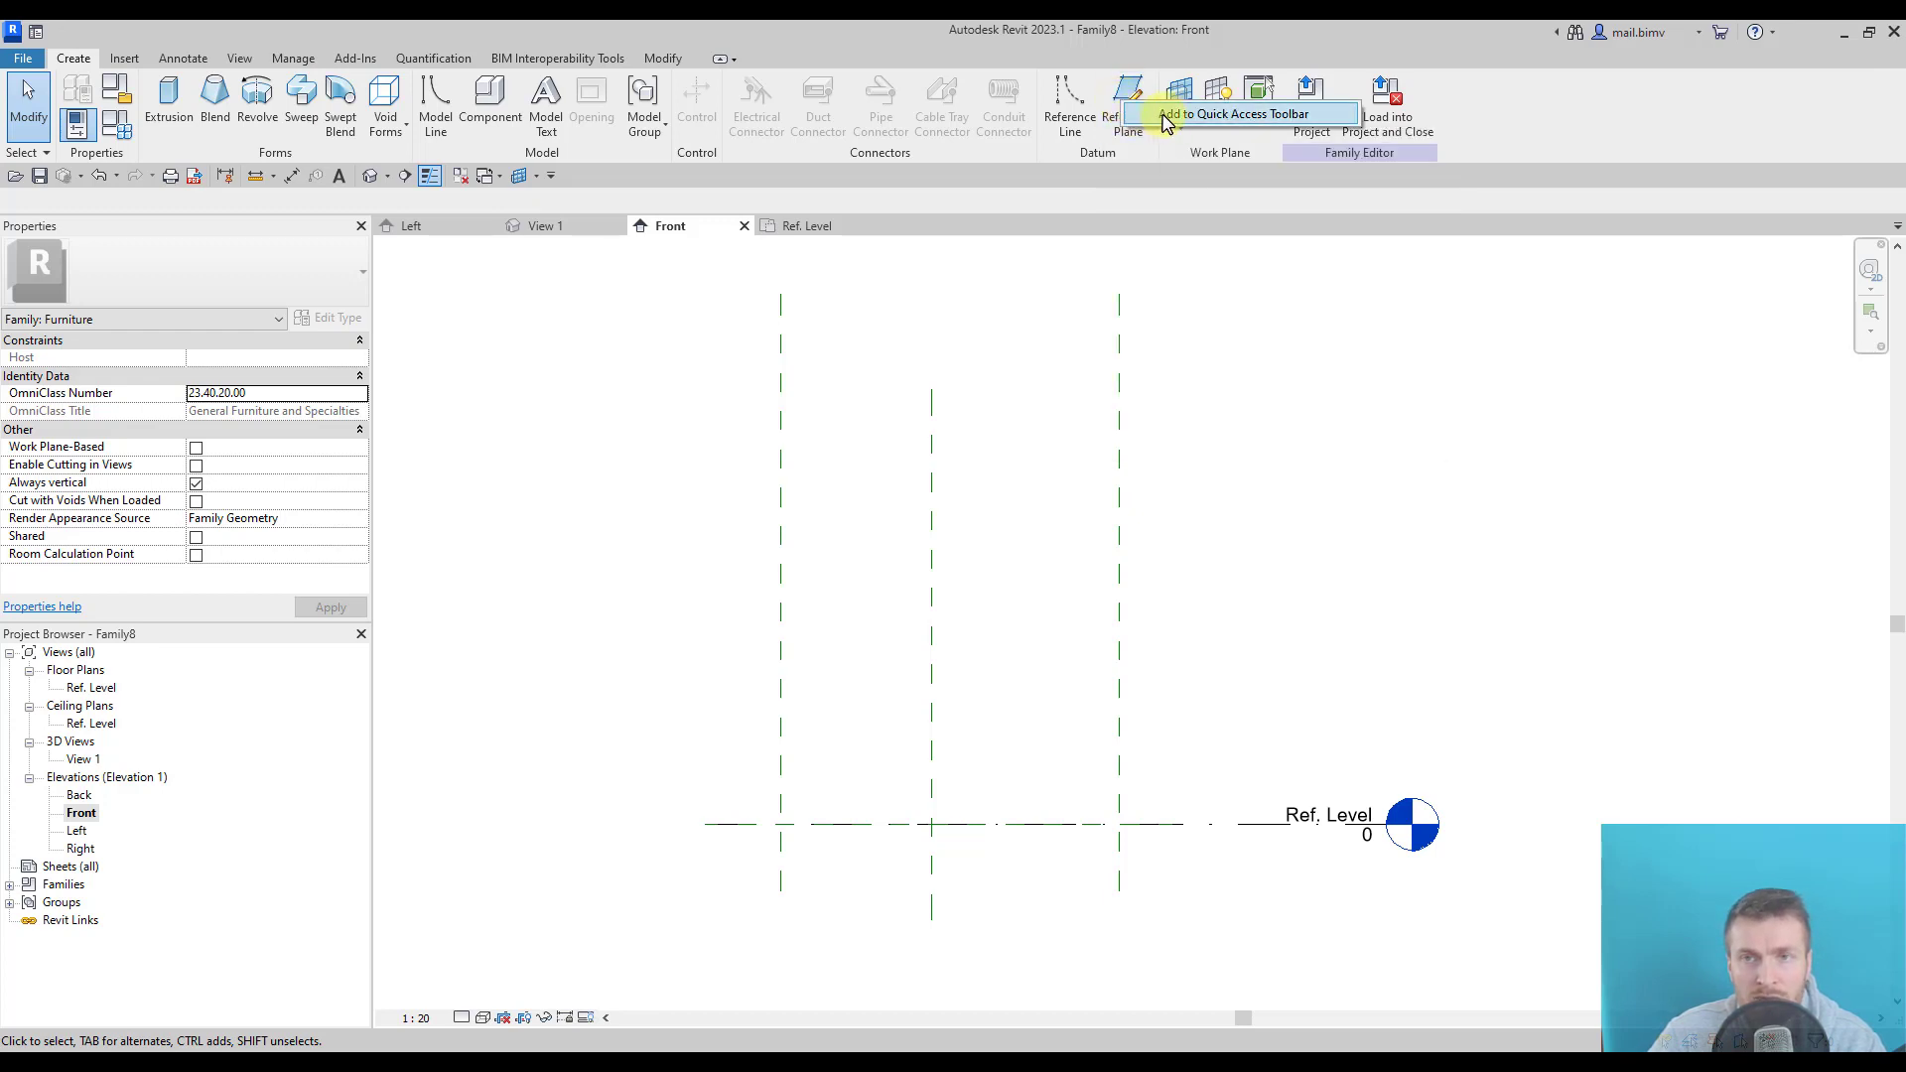
click(1166, 118)
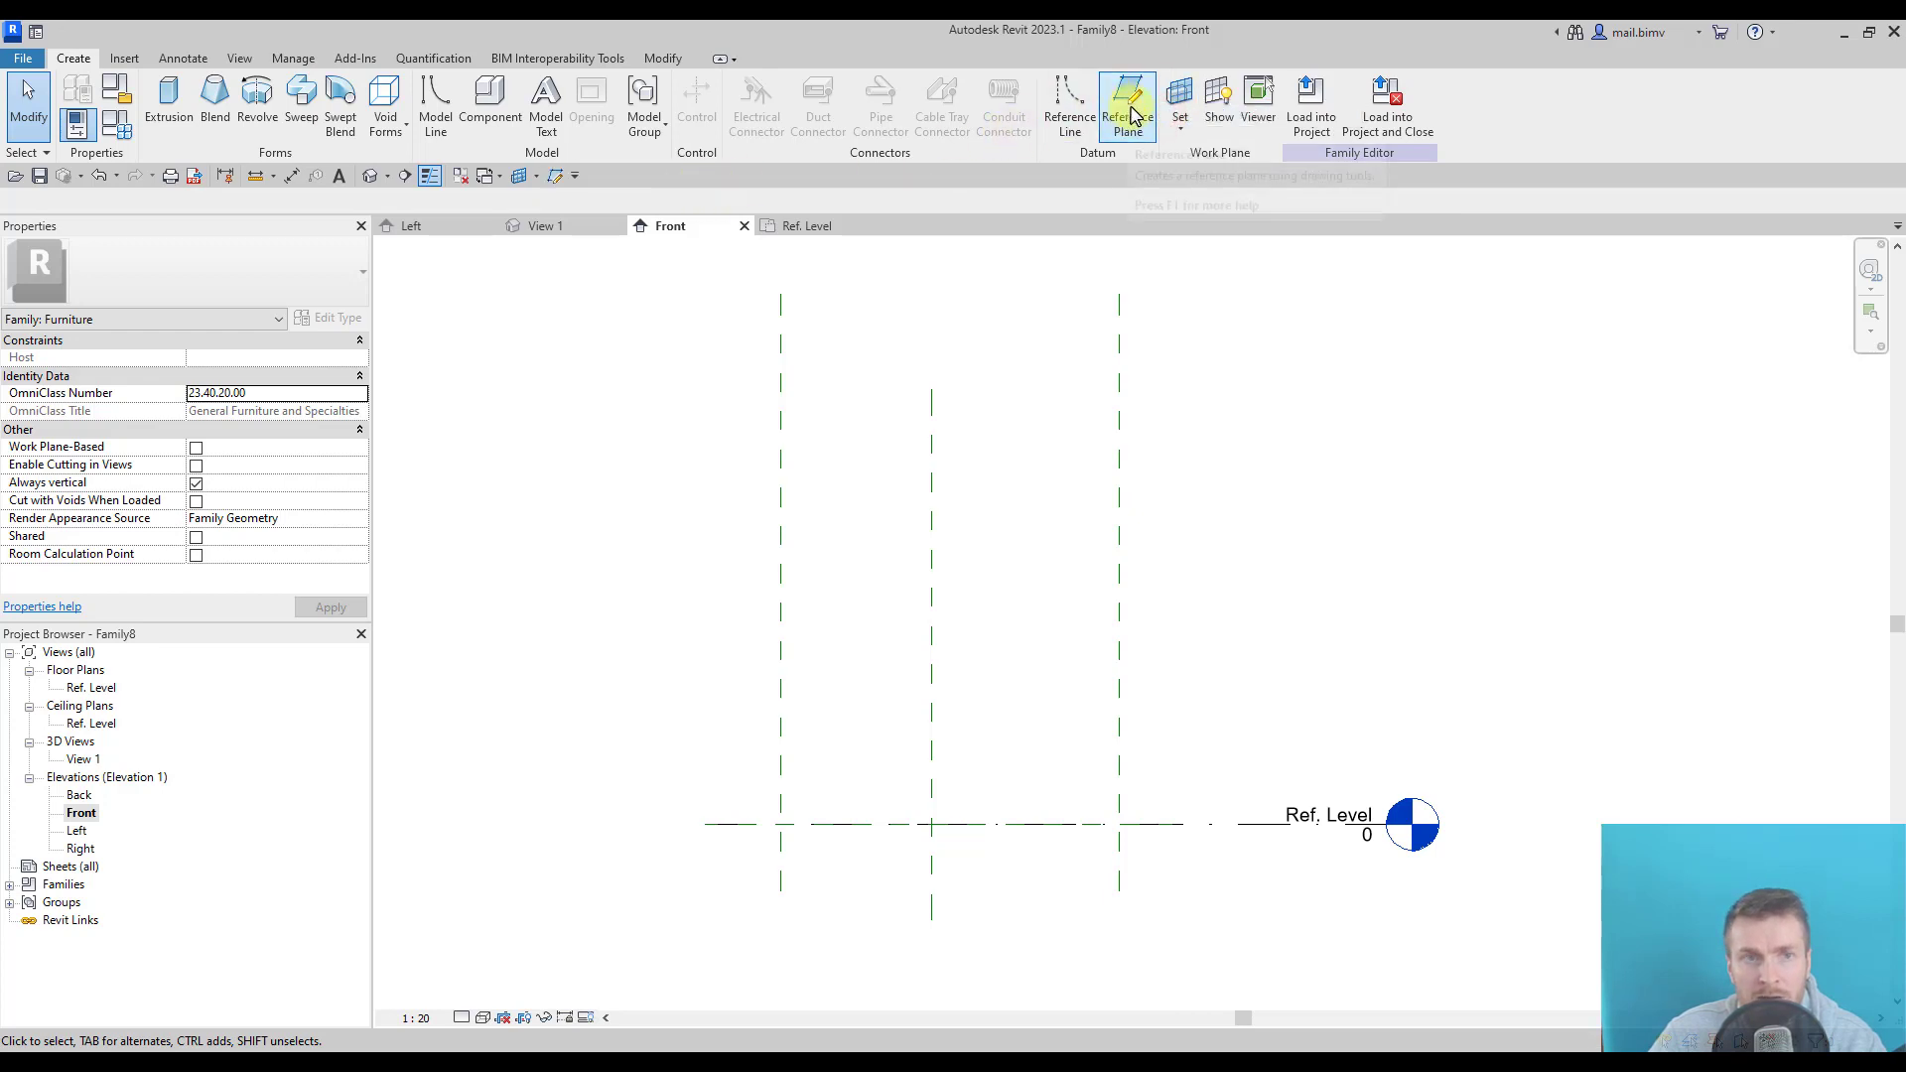
Draw a horizontal reference plane above Ref. Level and name it 'top'.
click(555, 177)
click(624, 507)
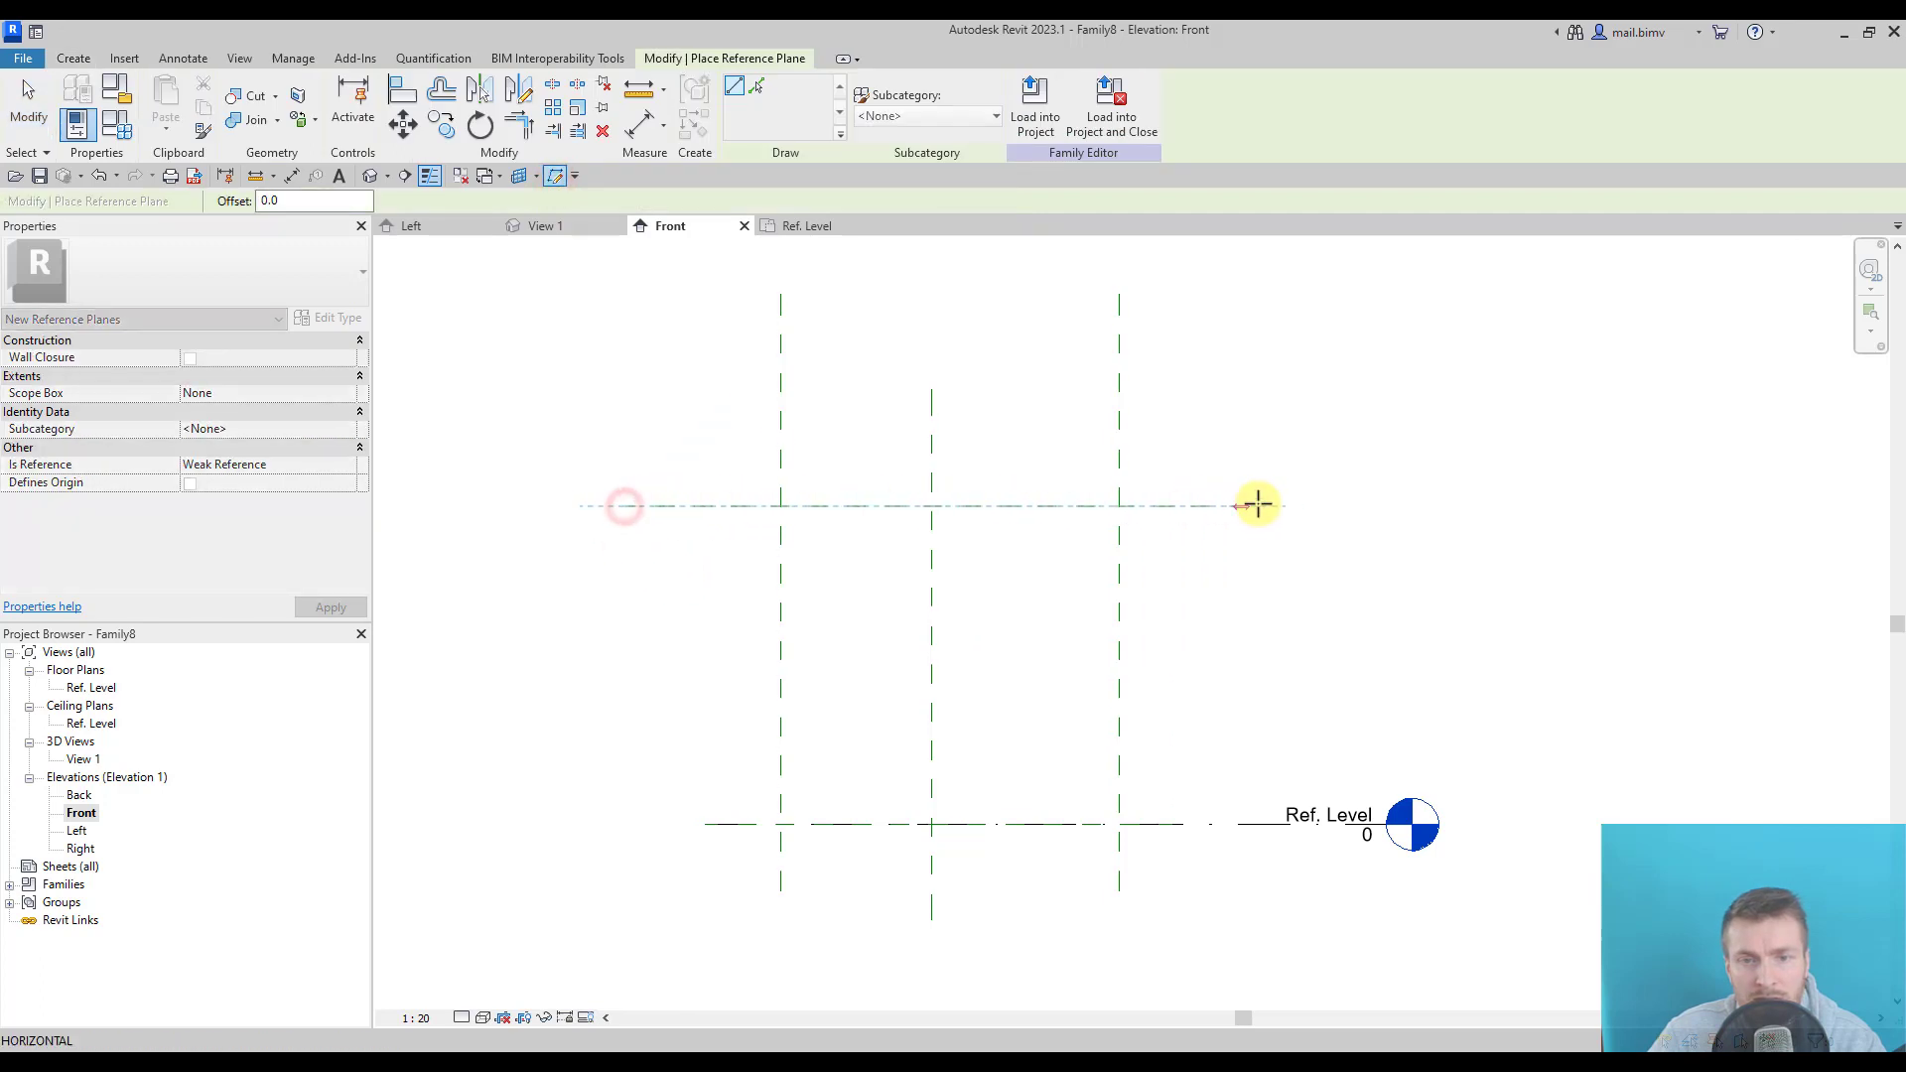
click(1317, 507)
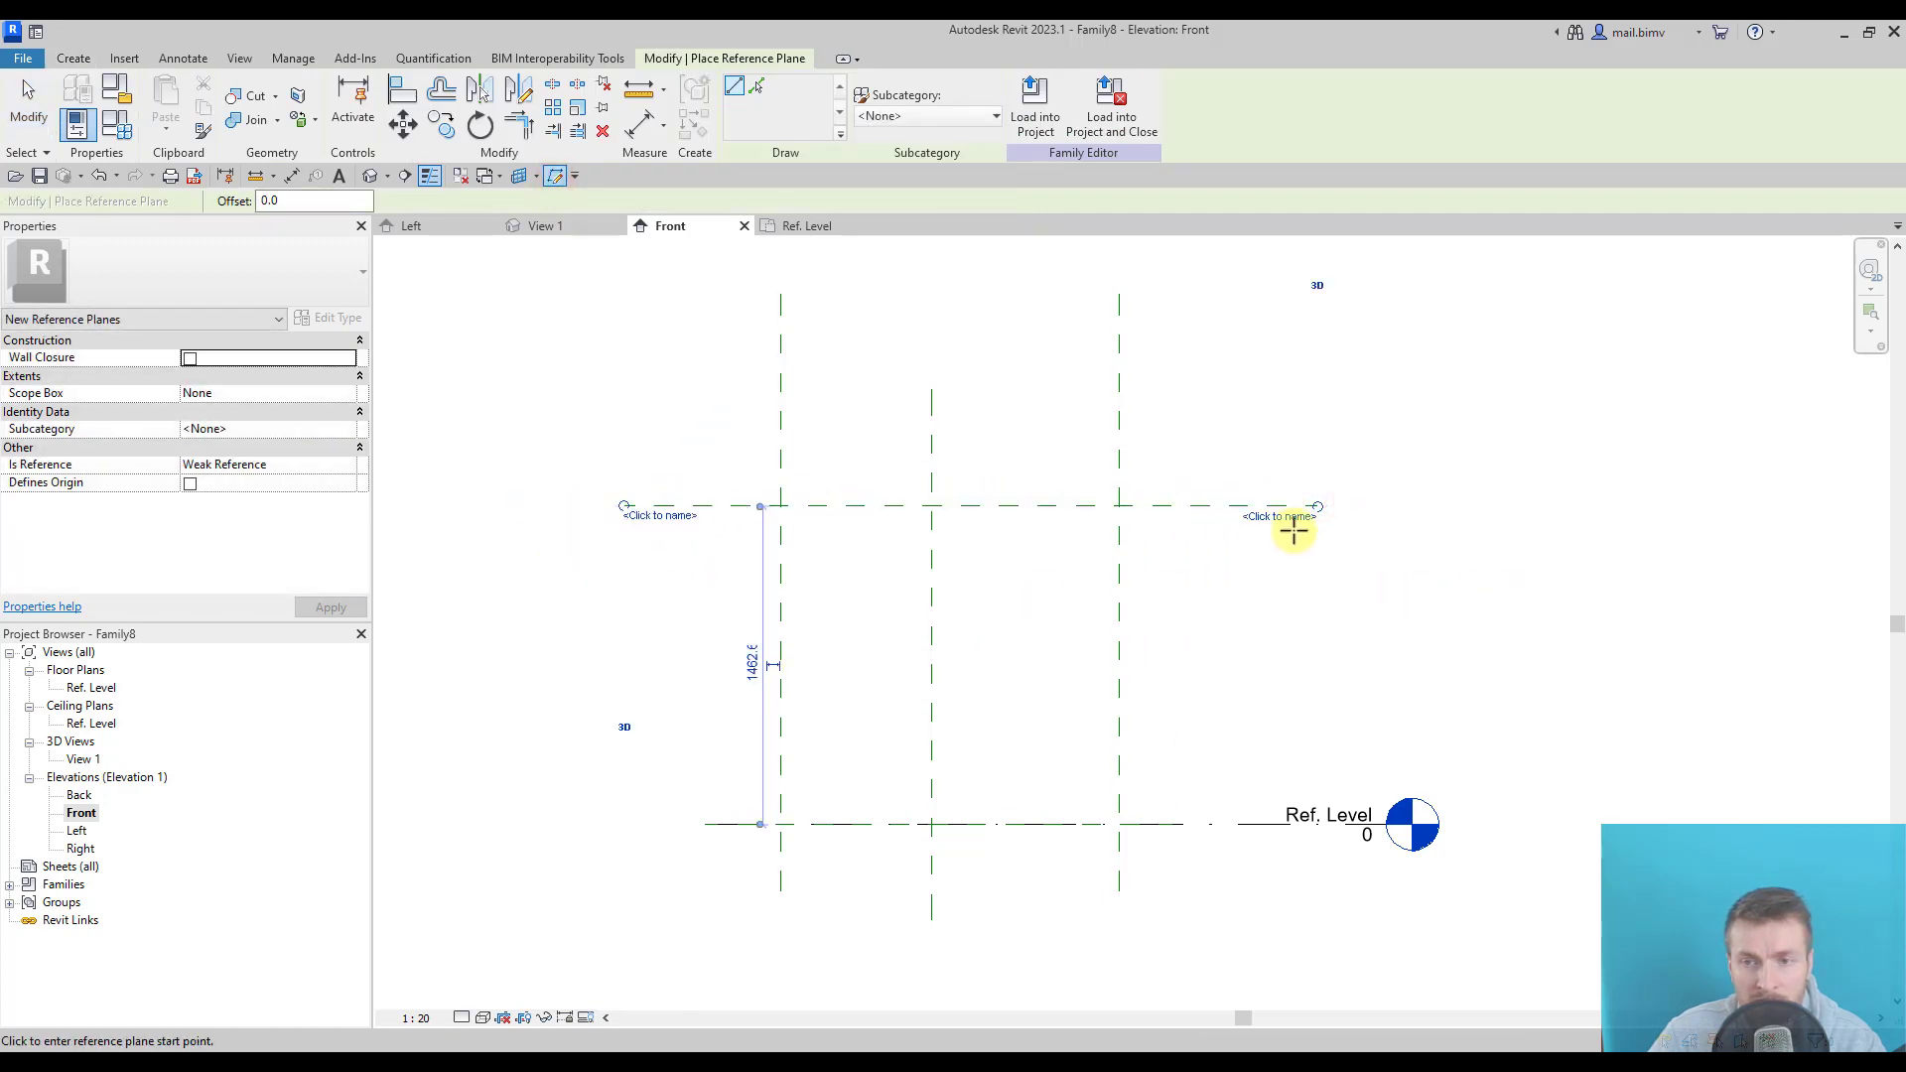
click(1290, 518)
text(top)
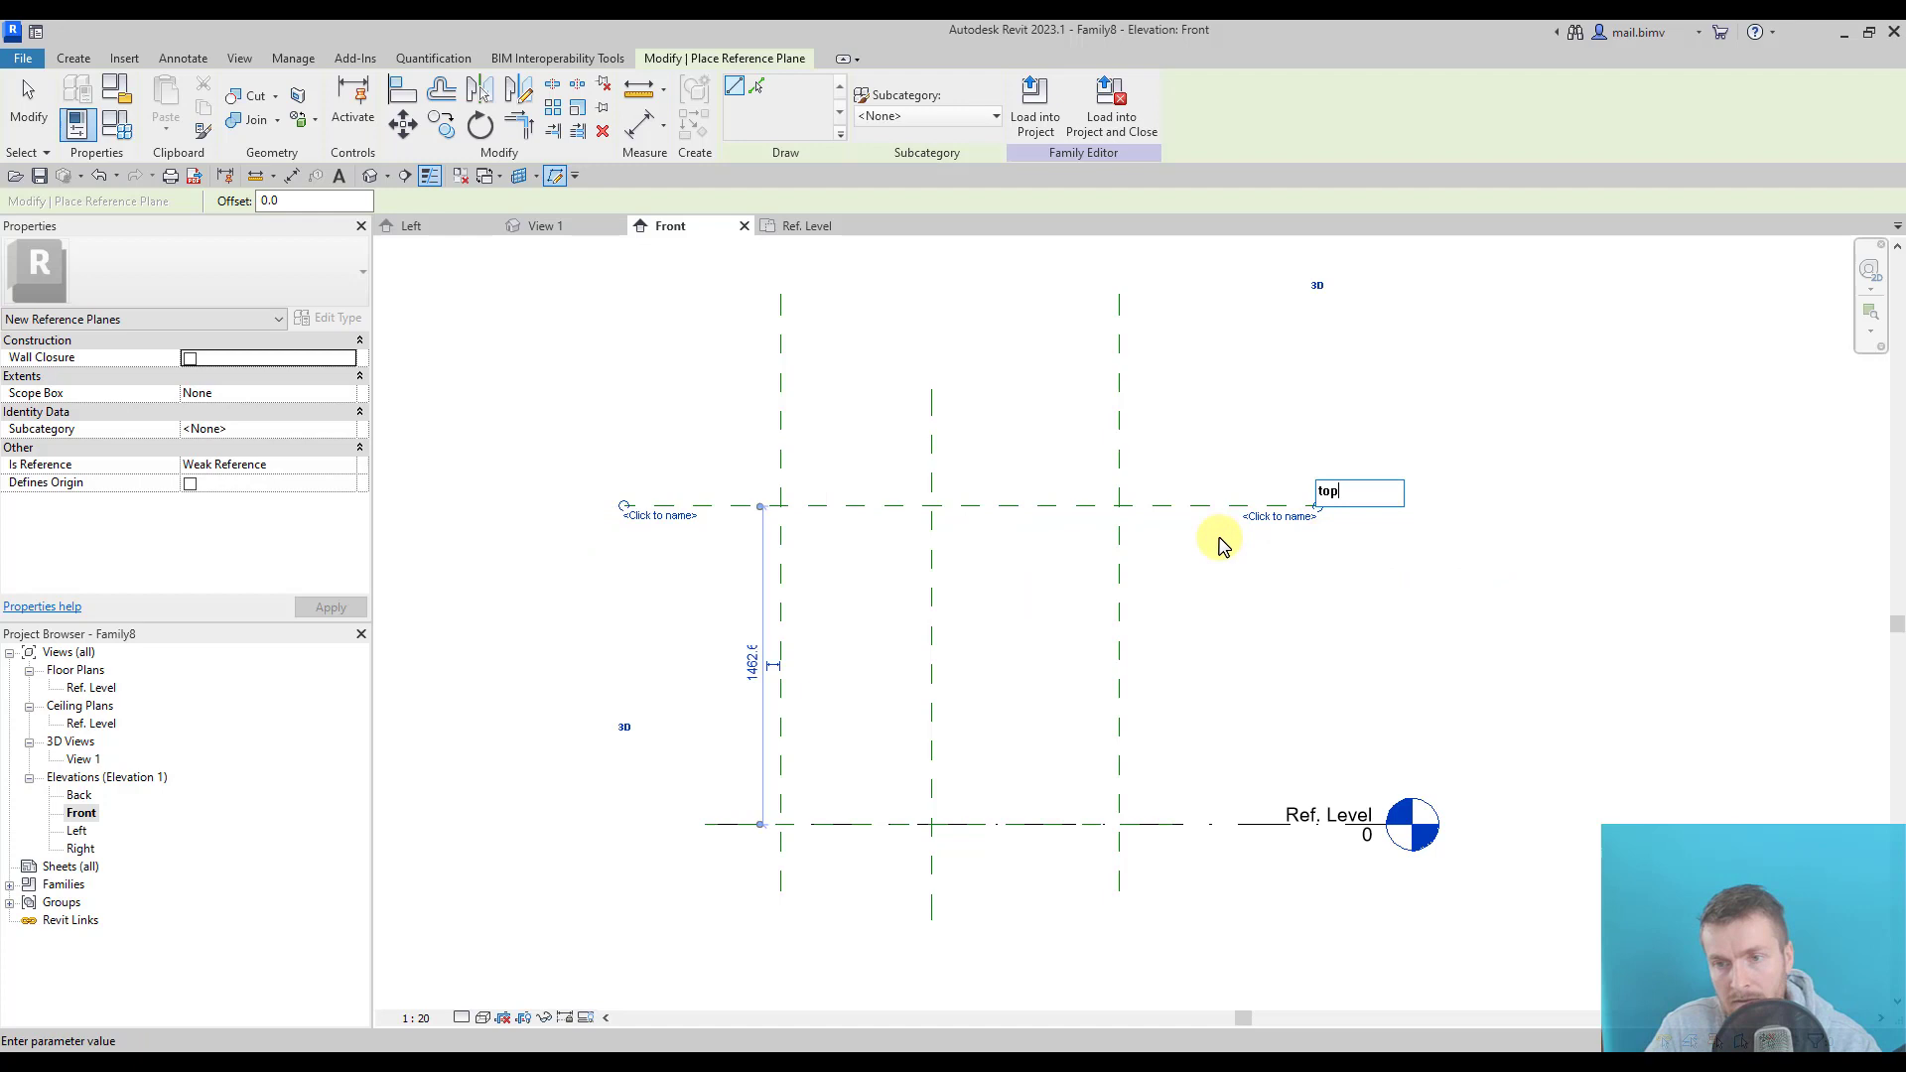
key(Return)
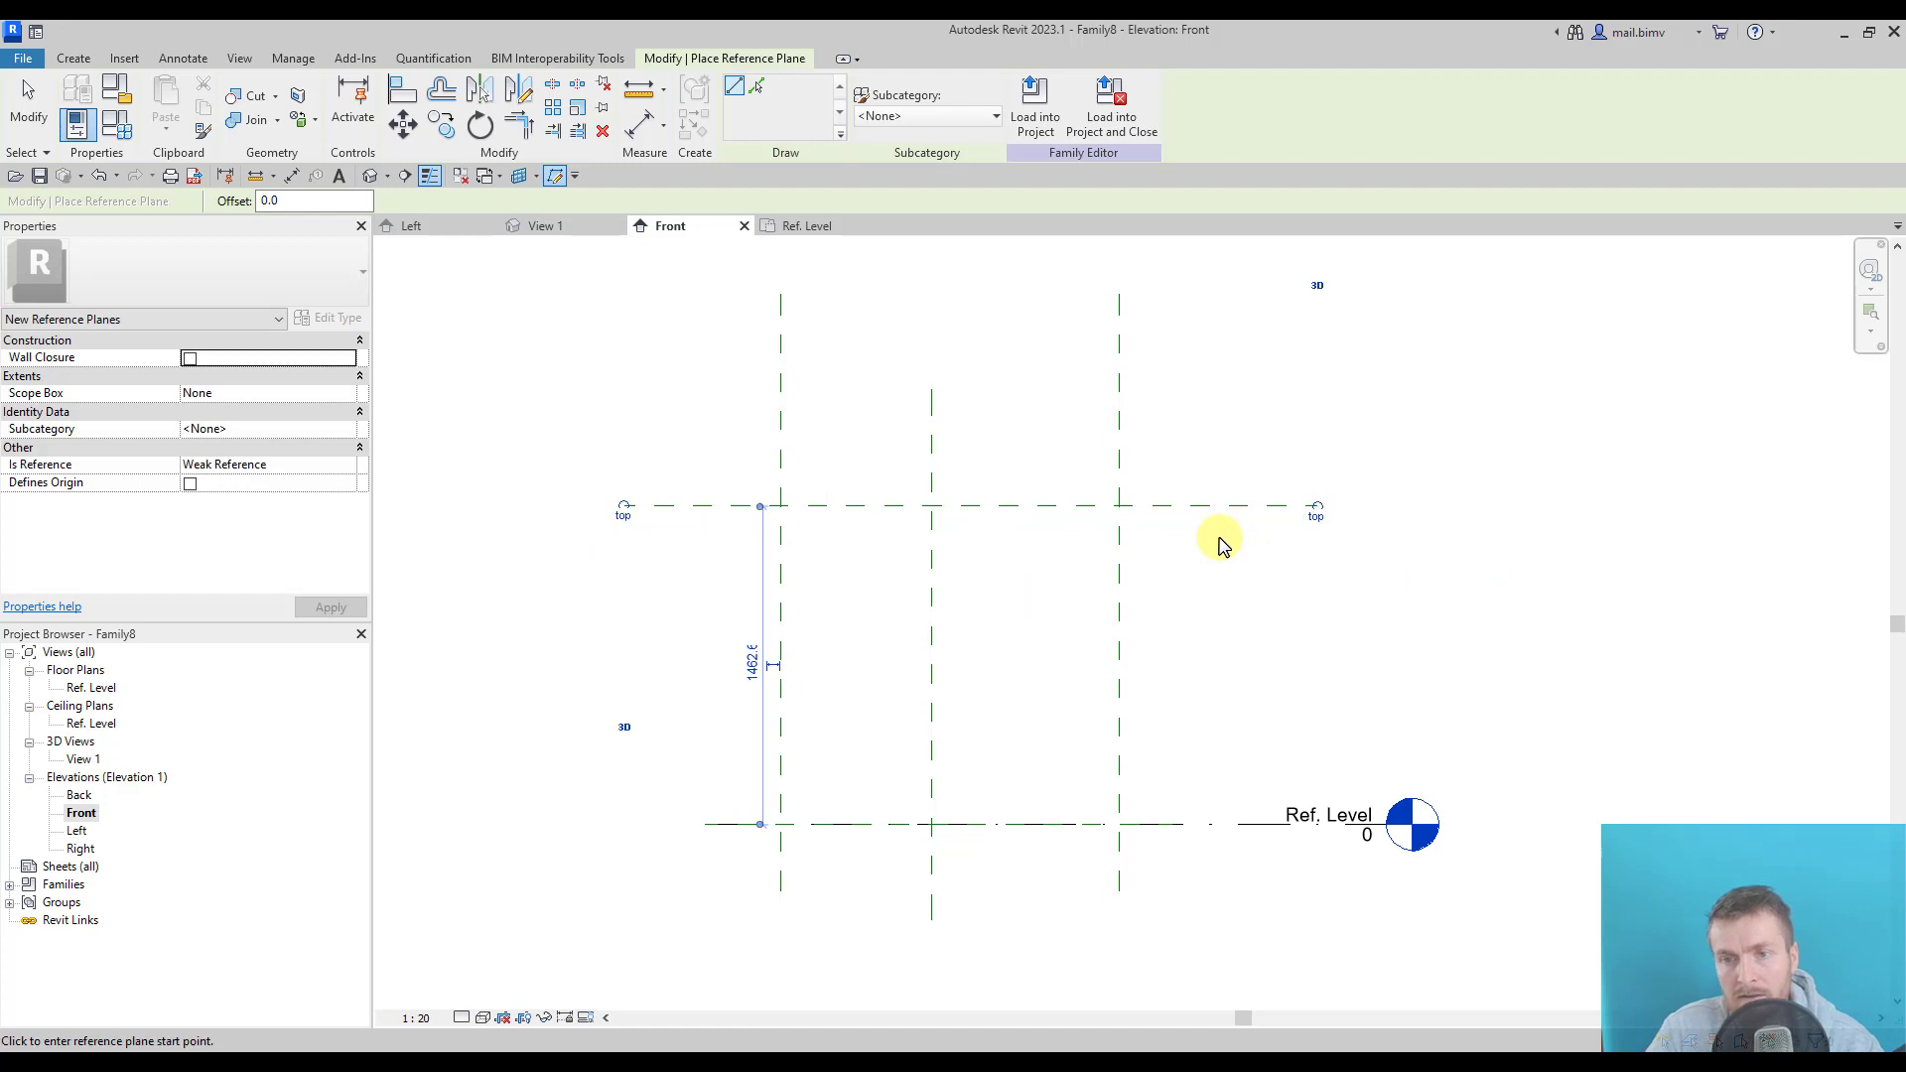
In the Ref. Level plan, equalize the vertical planes and add the 1720 overall dimension.
double_click(87, 688)
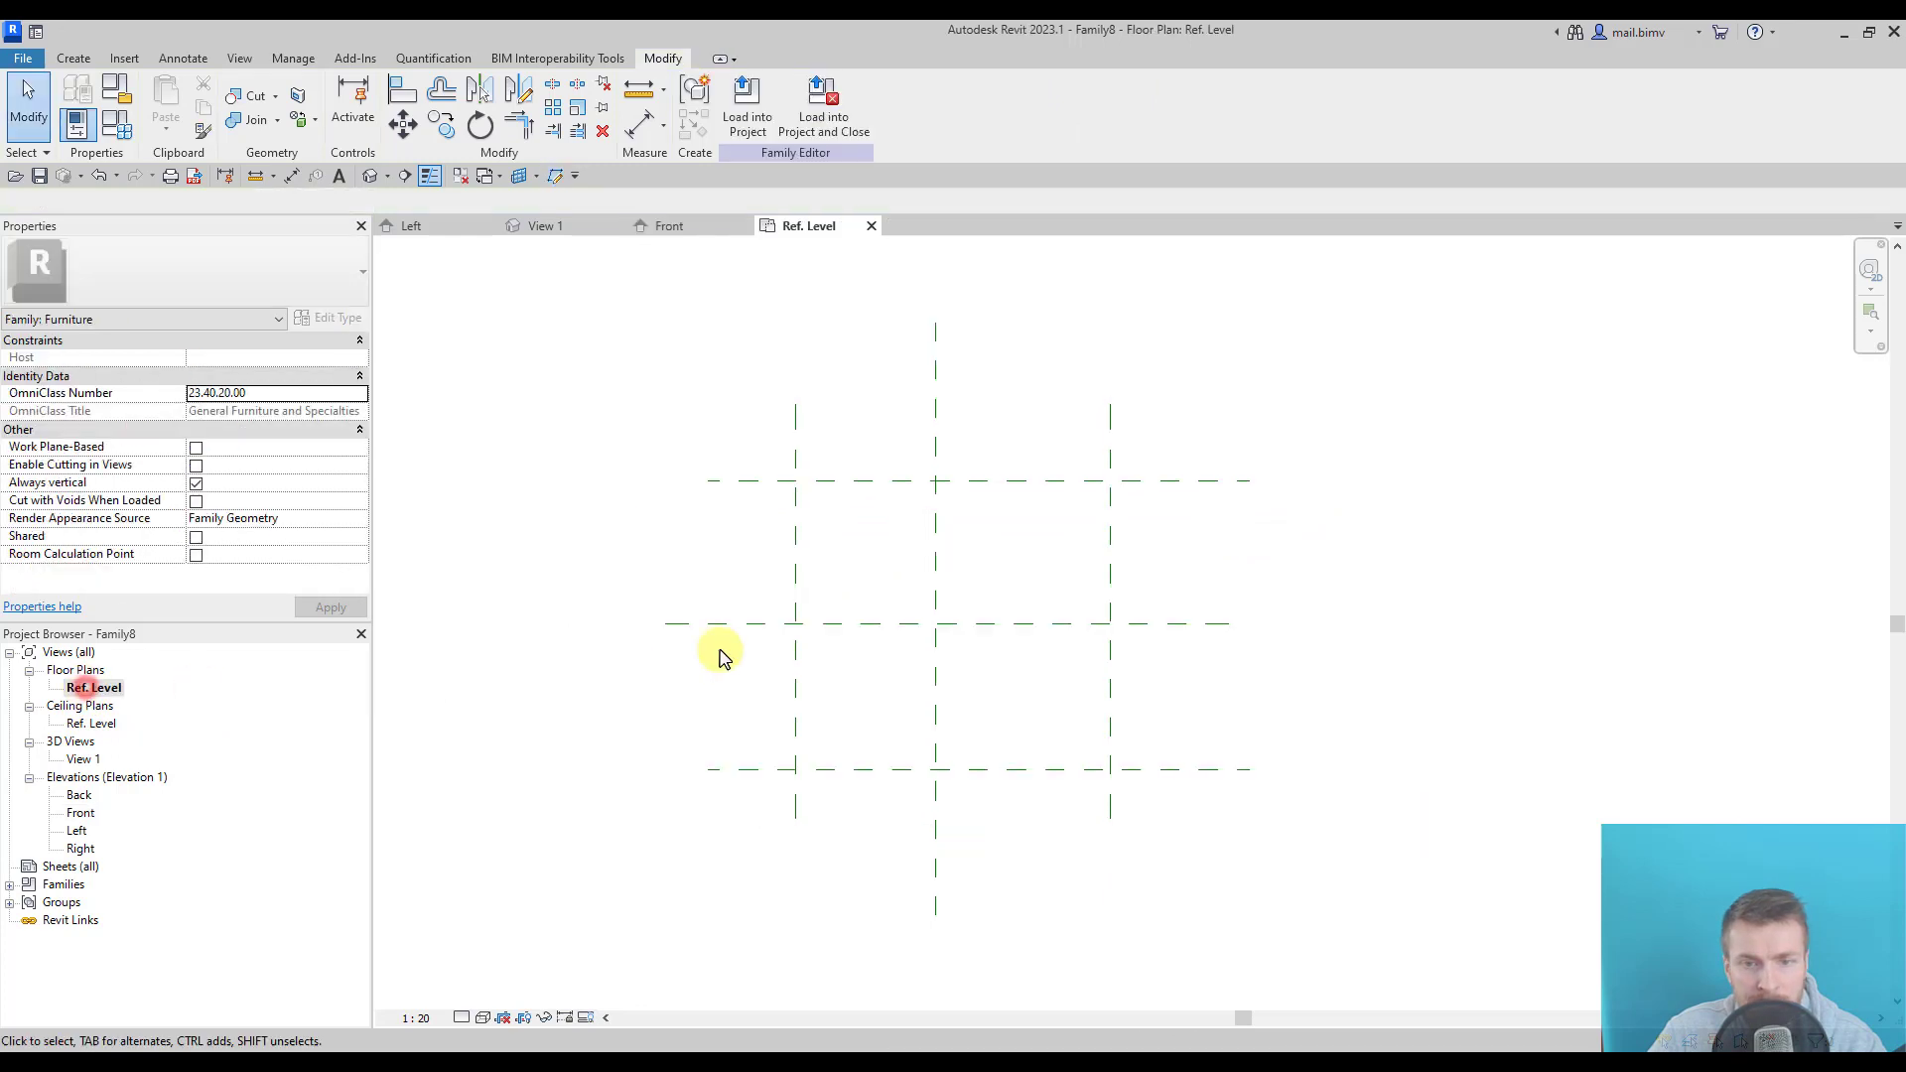
click(638, 123)
click(793, 455)
click(940, 449)
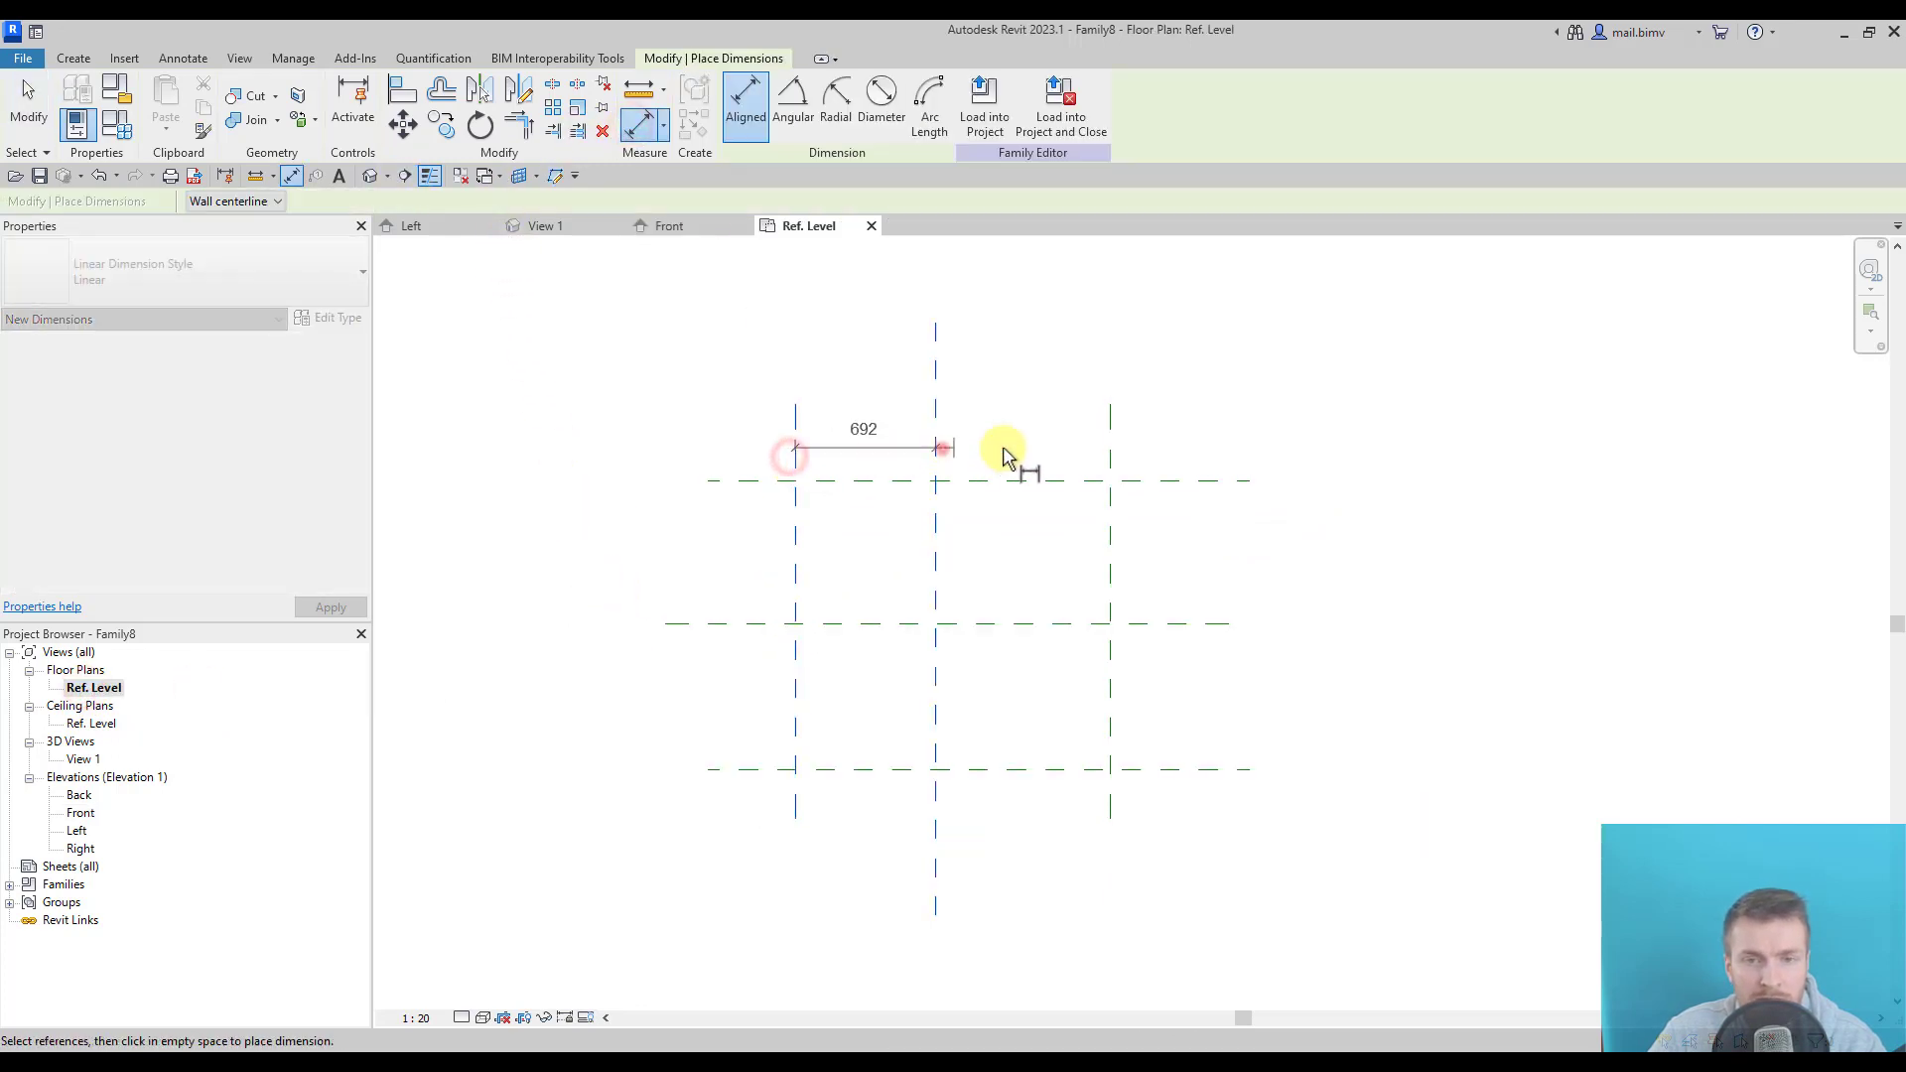
click(1110, 451)
click(1015, 444)
click(959, 388)
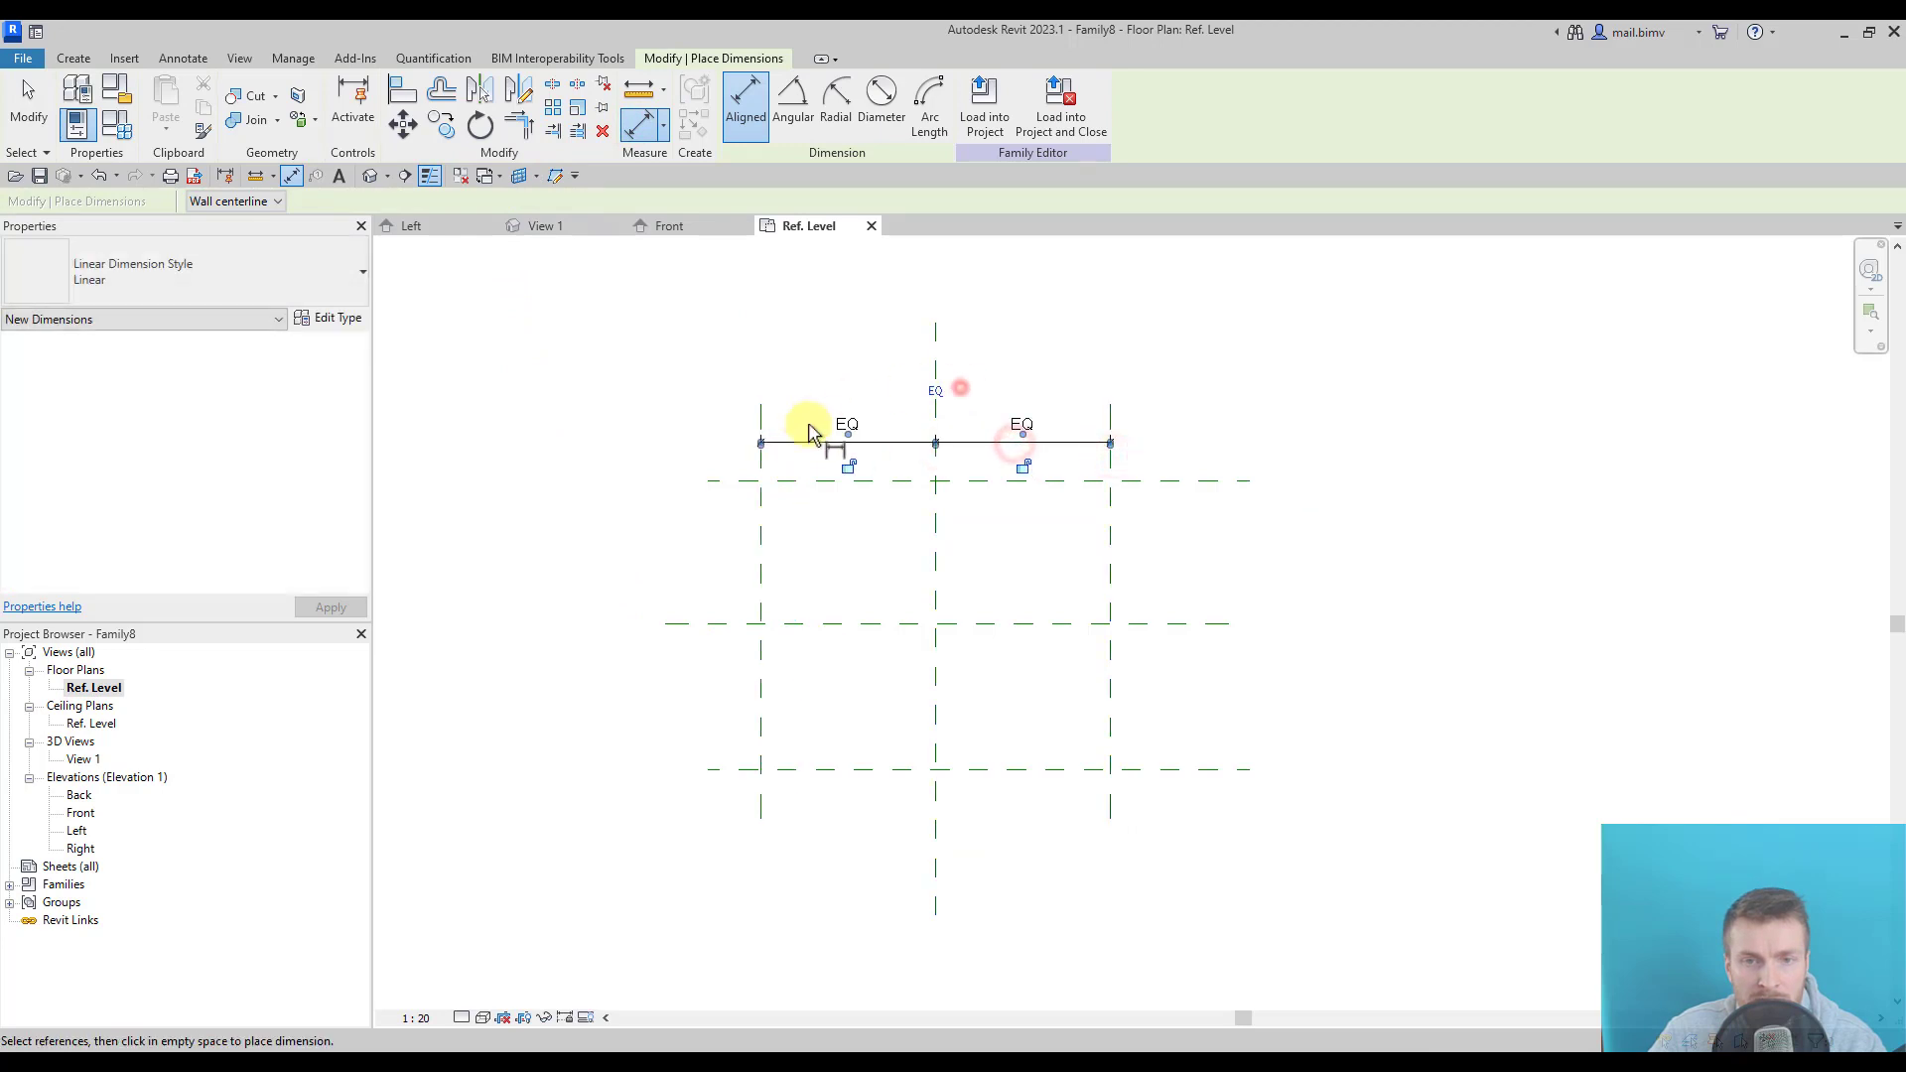
click(763, 458)
click(1112, 464)
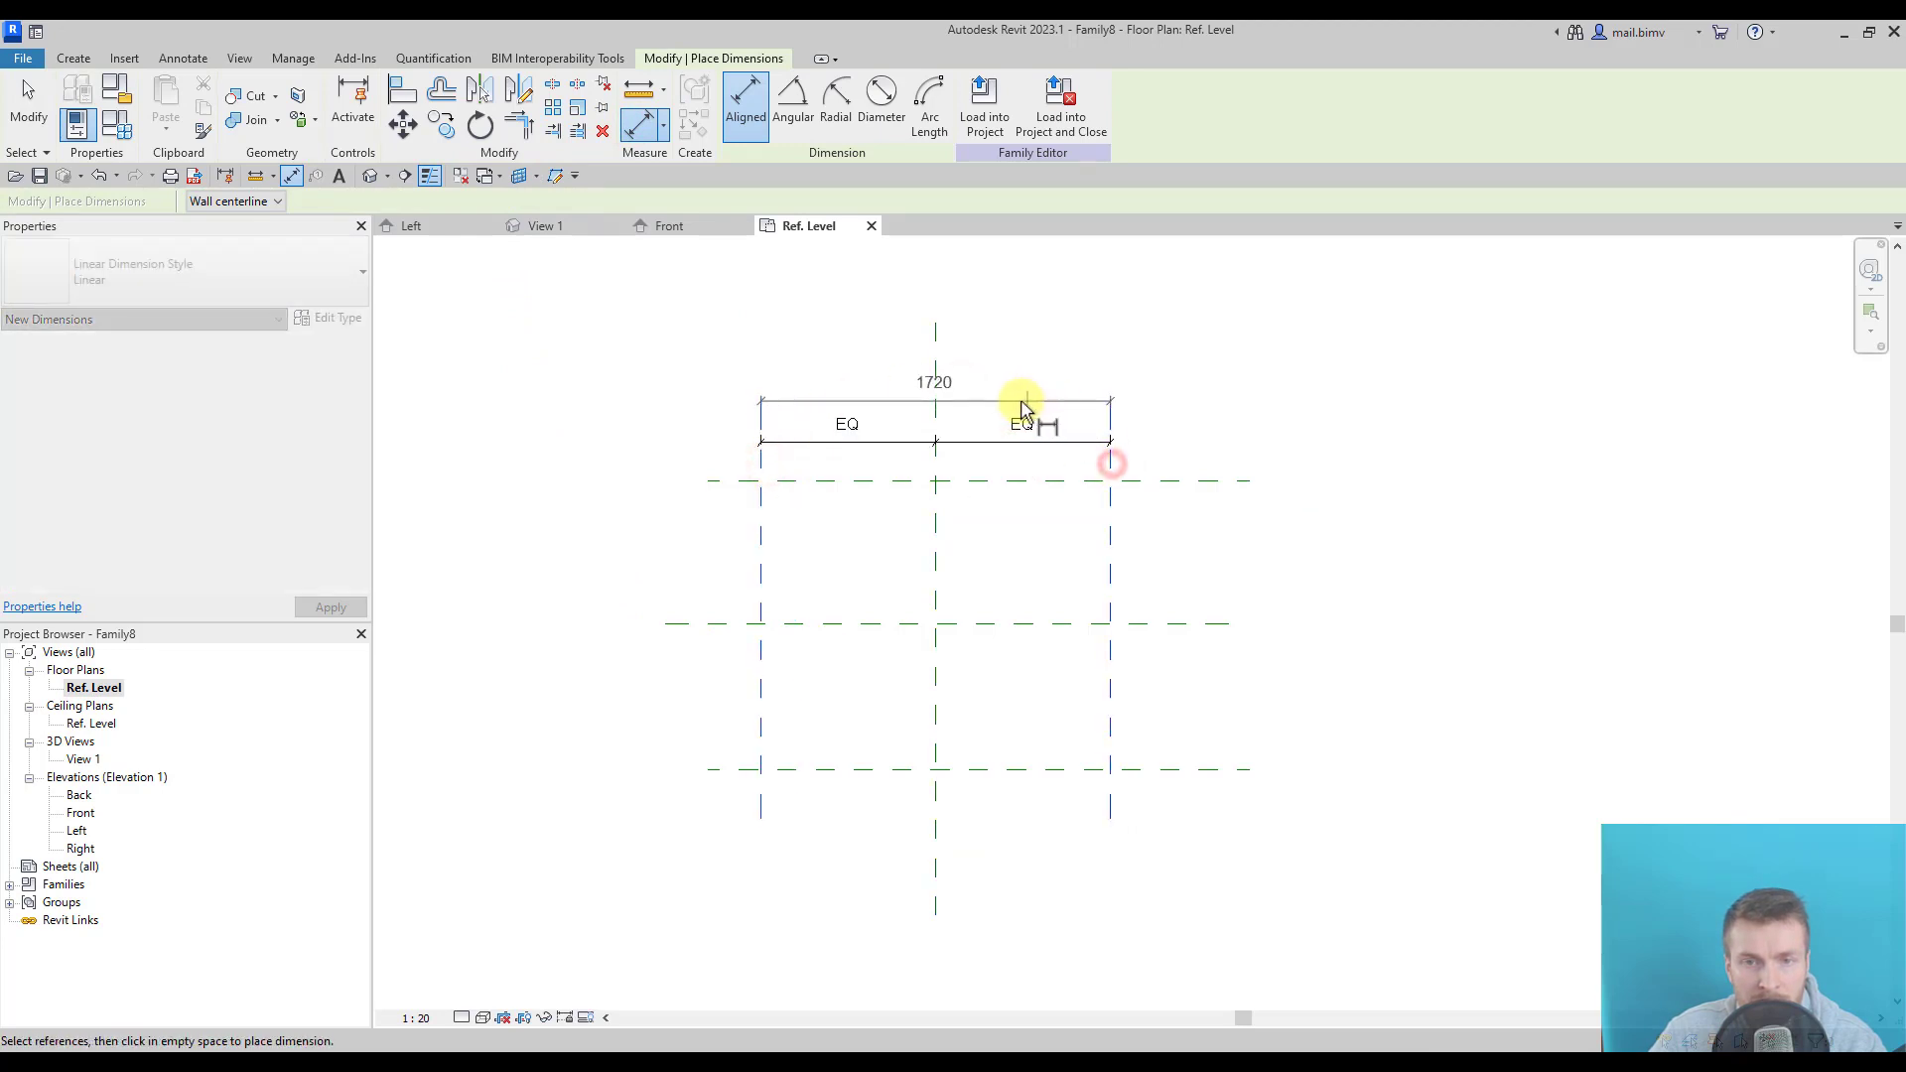
click(1023, 406)
Equalize the horizontal planes and add the 1406 overall dimension at the left.
click(788, 772)
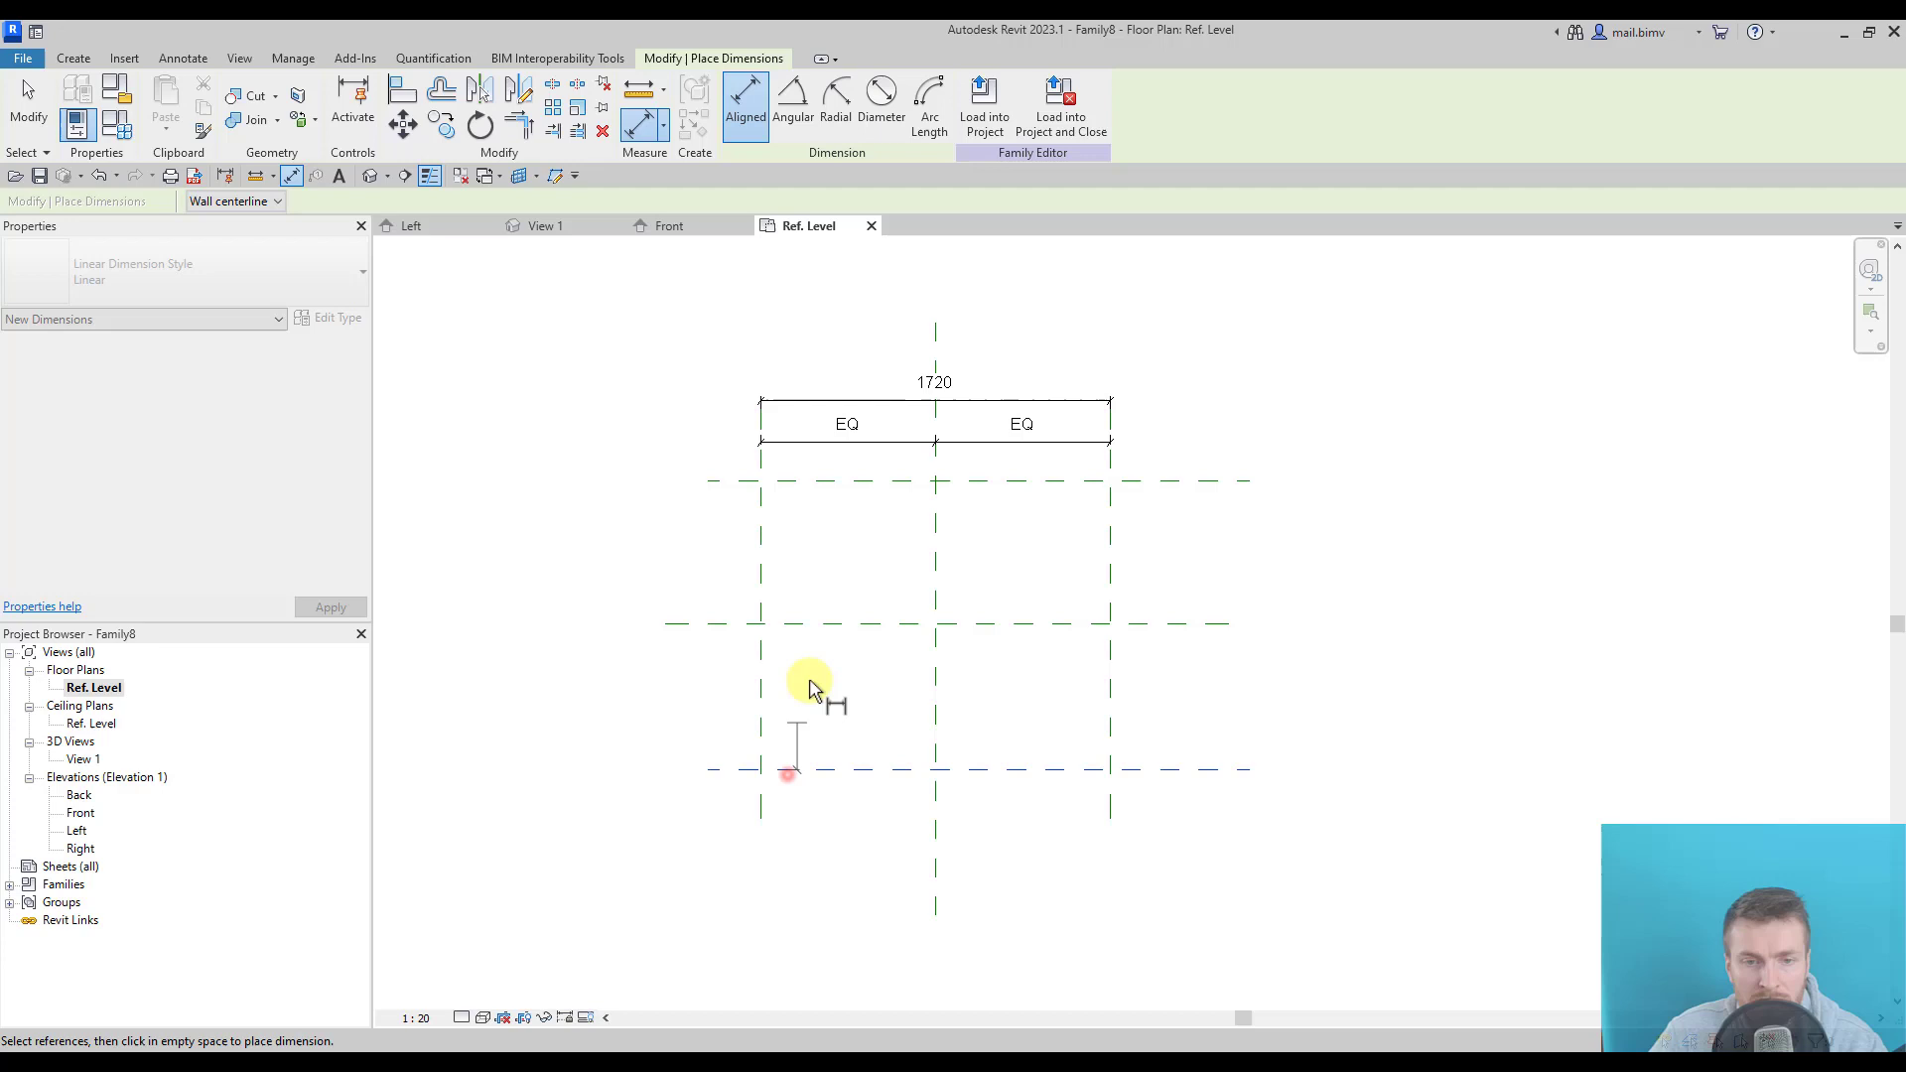
click(808, 624)
click(830, 479)
click(704, 538)
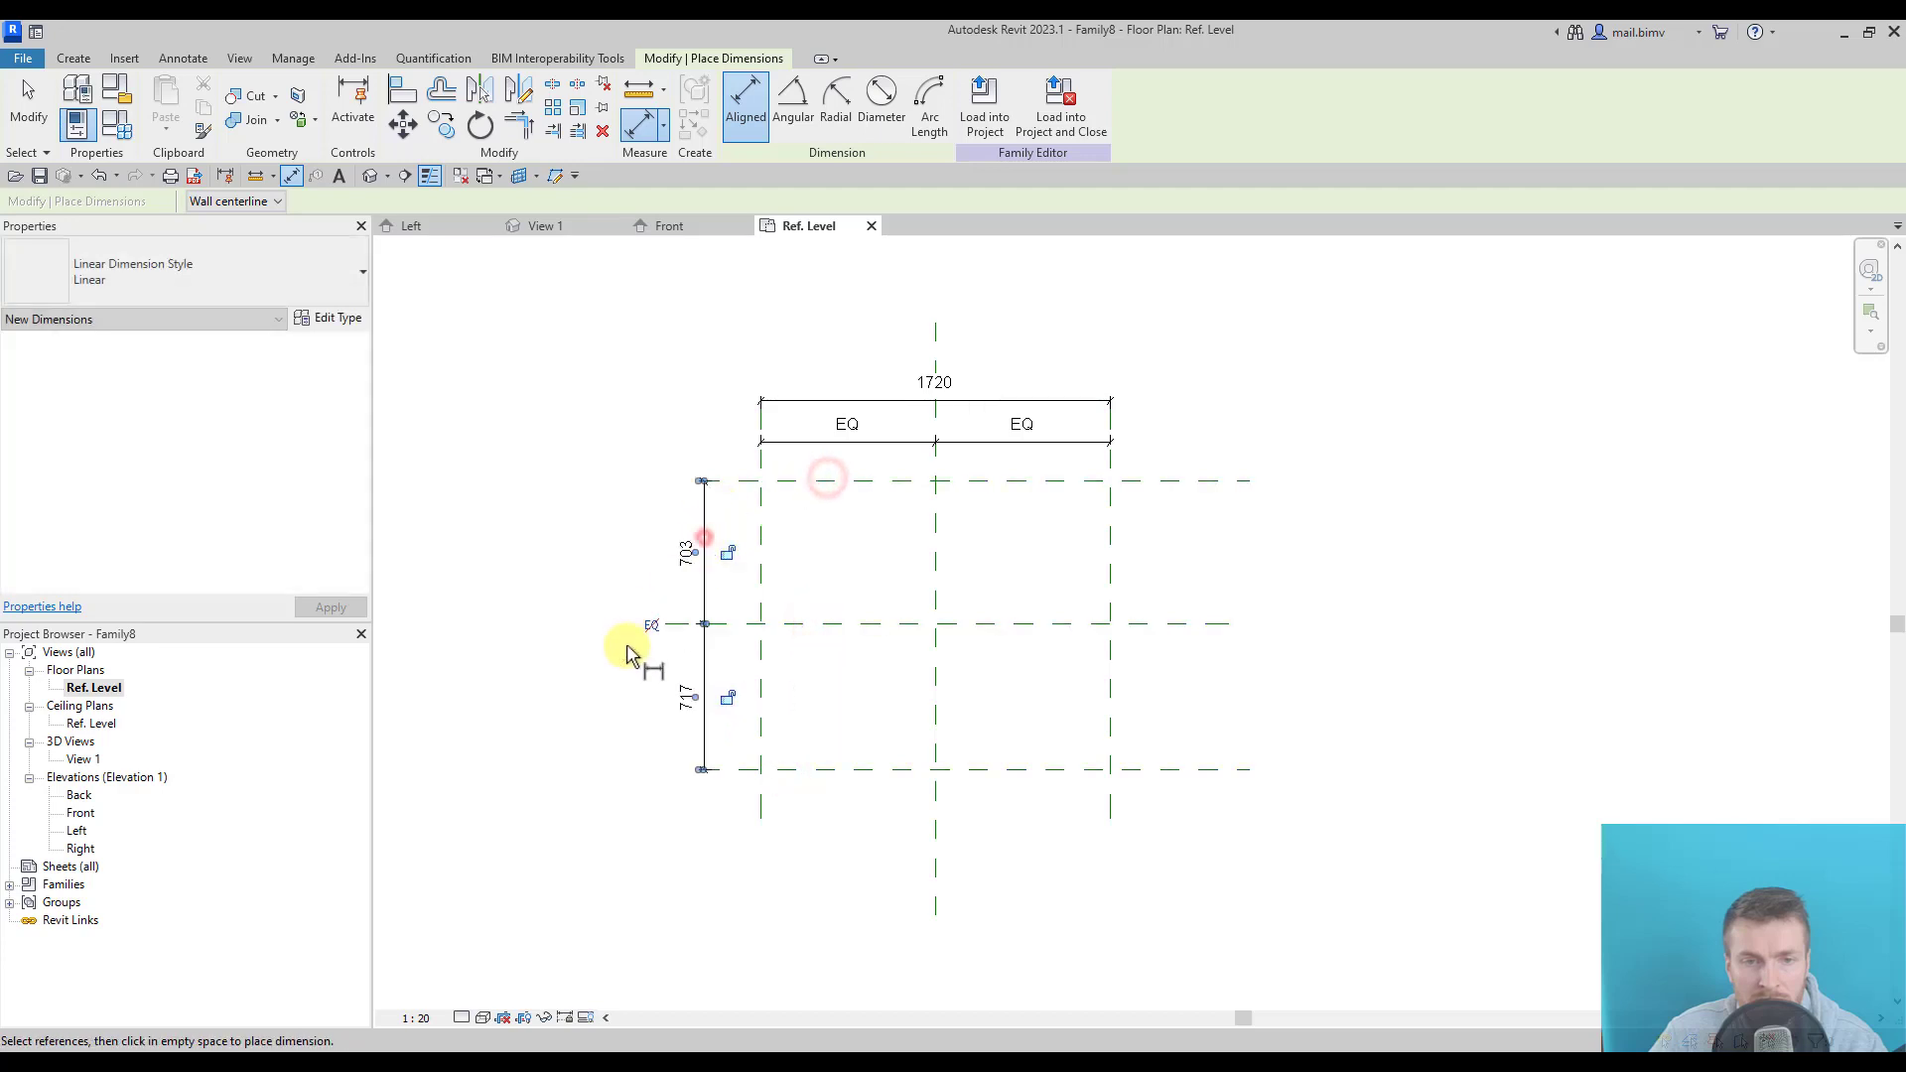
click(651, 626)
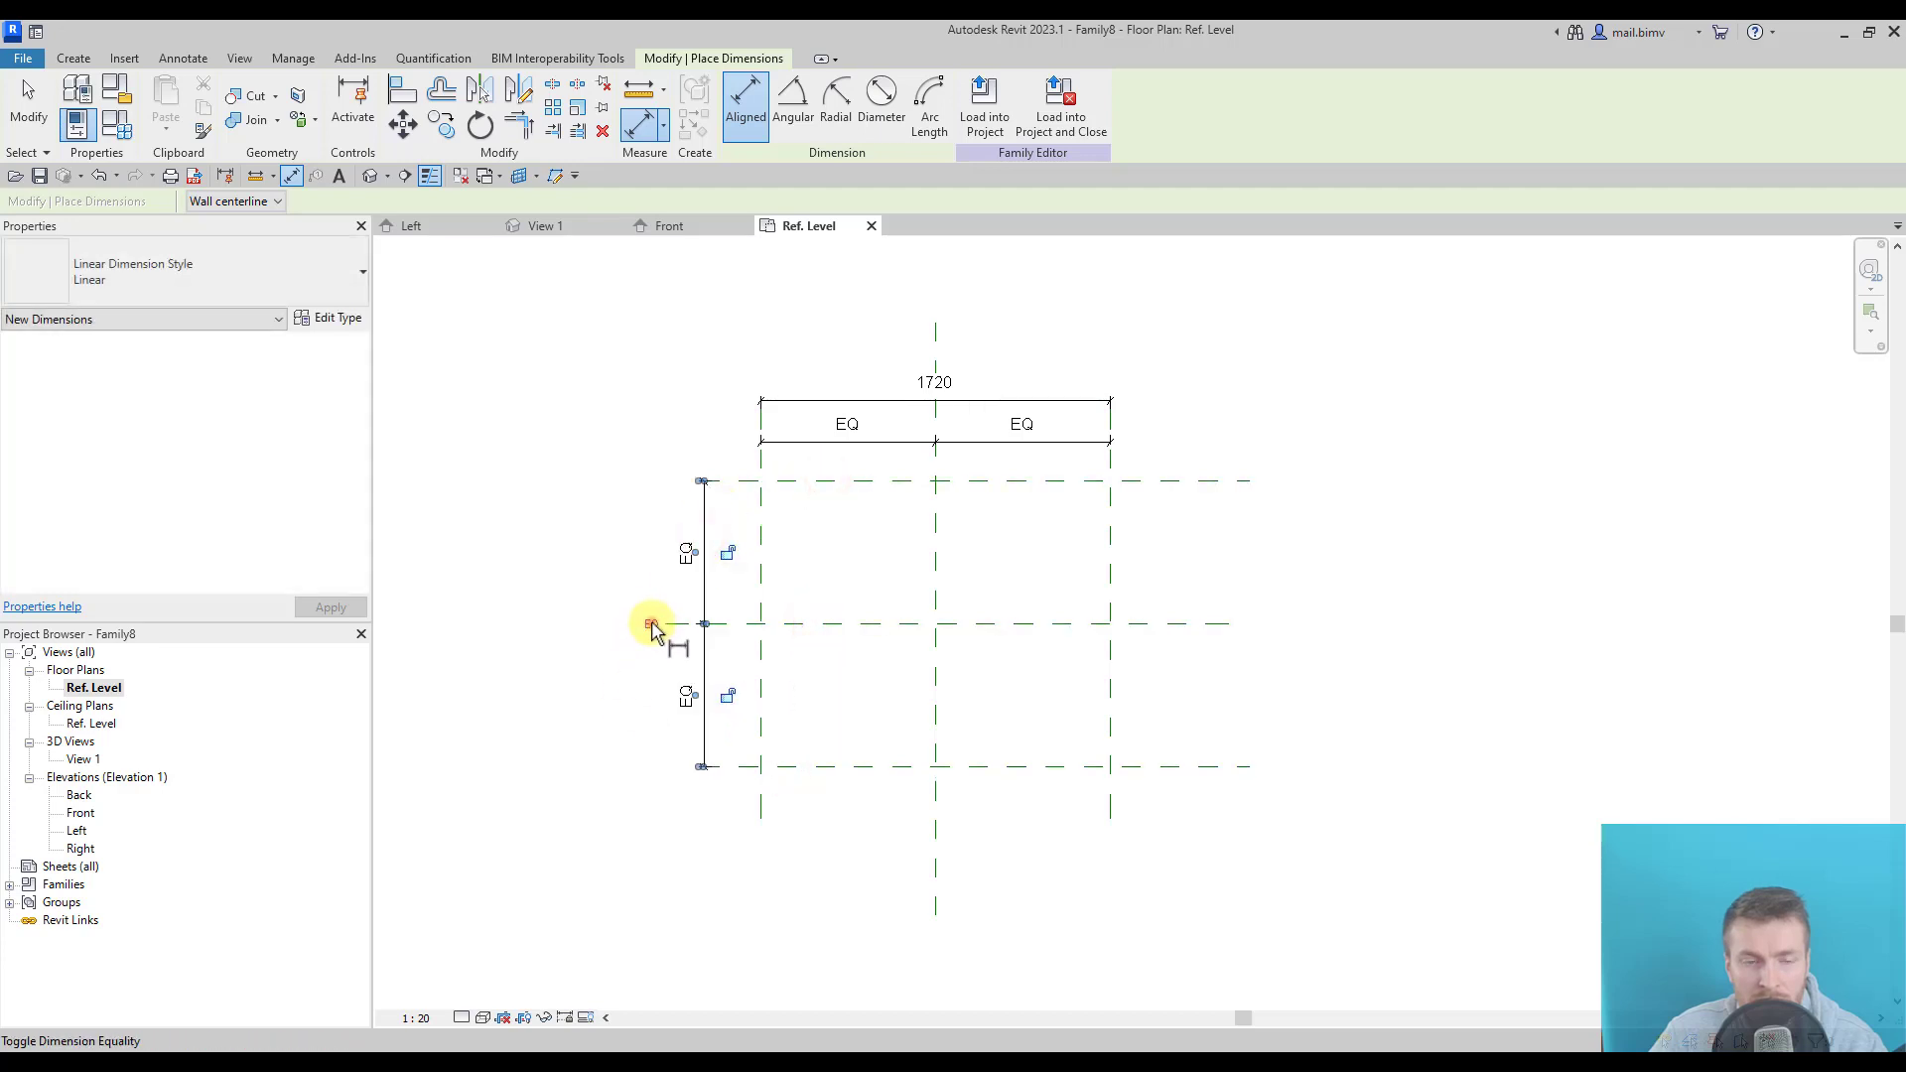
click(781, 767)
click(800, 480)
click(617, 563)
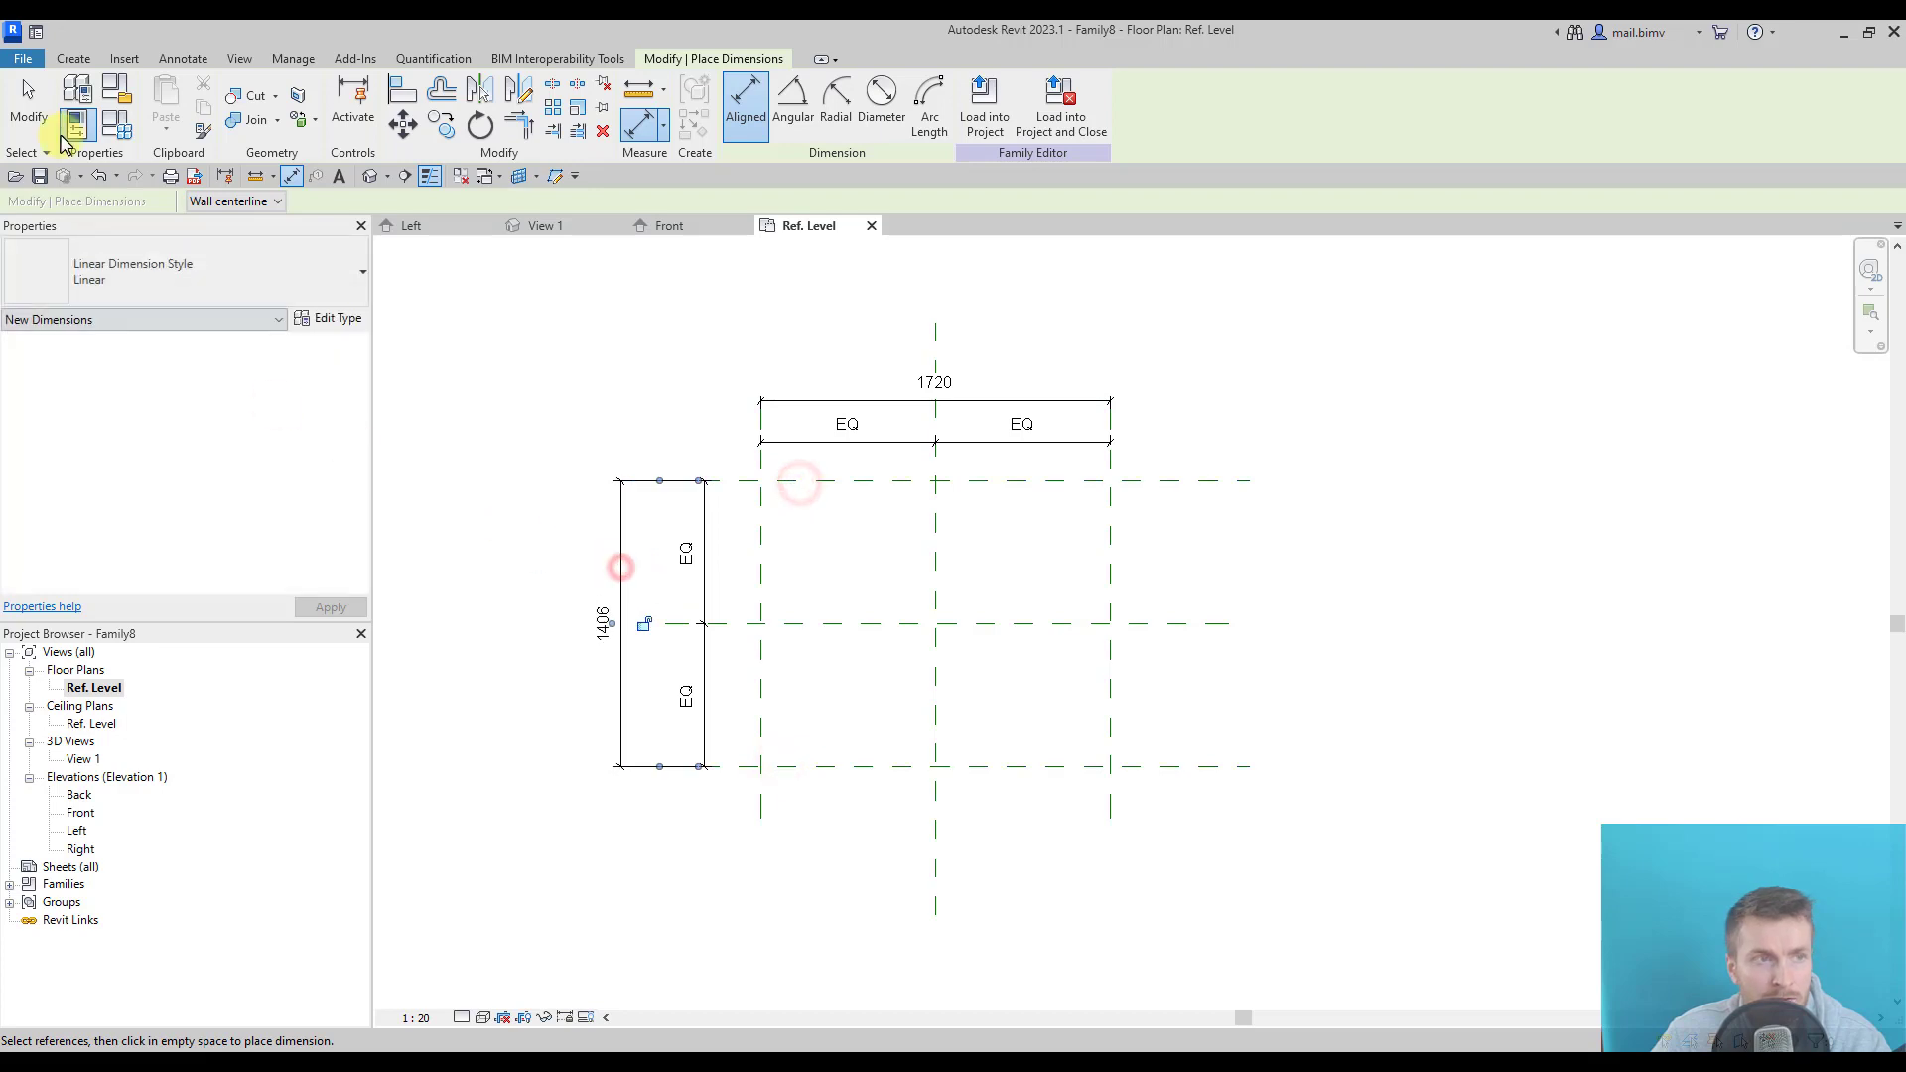
key(Escape)
Label the 1720 dimension as parameter Width and the 1406 dimension as Depth.
click(826, 399)
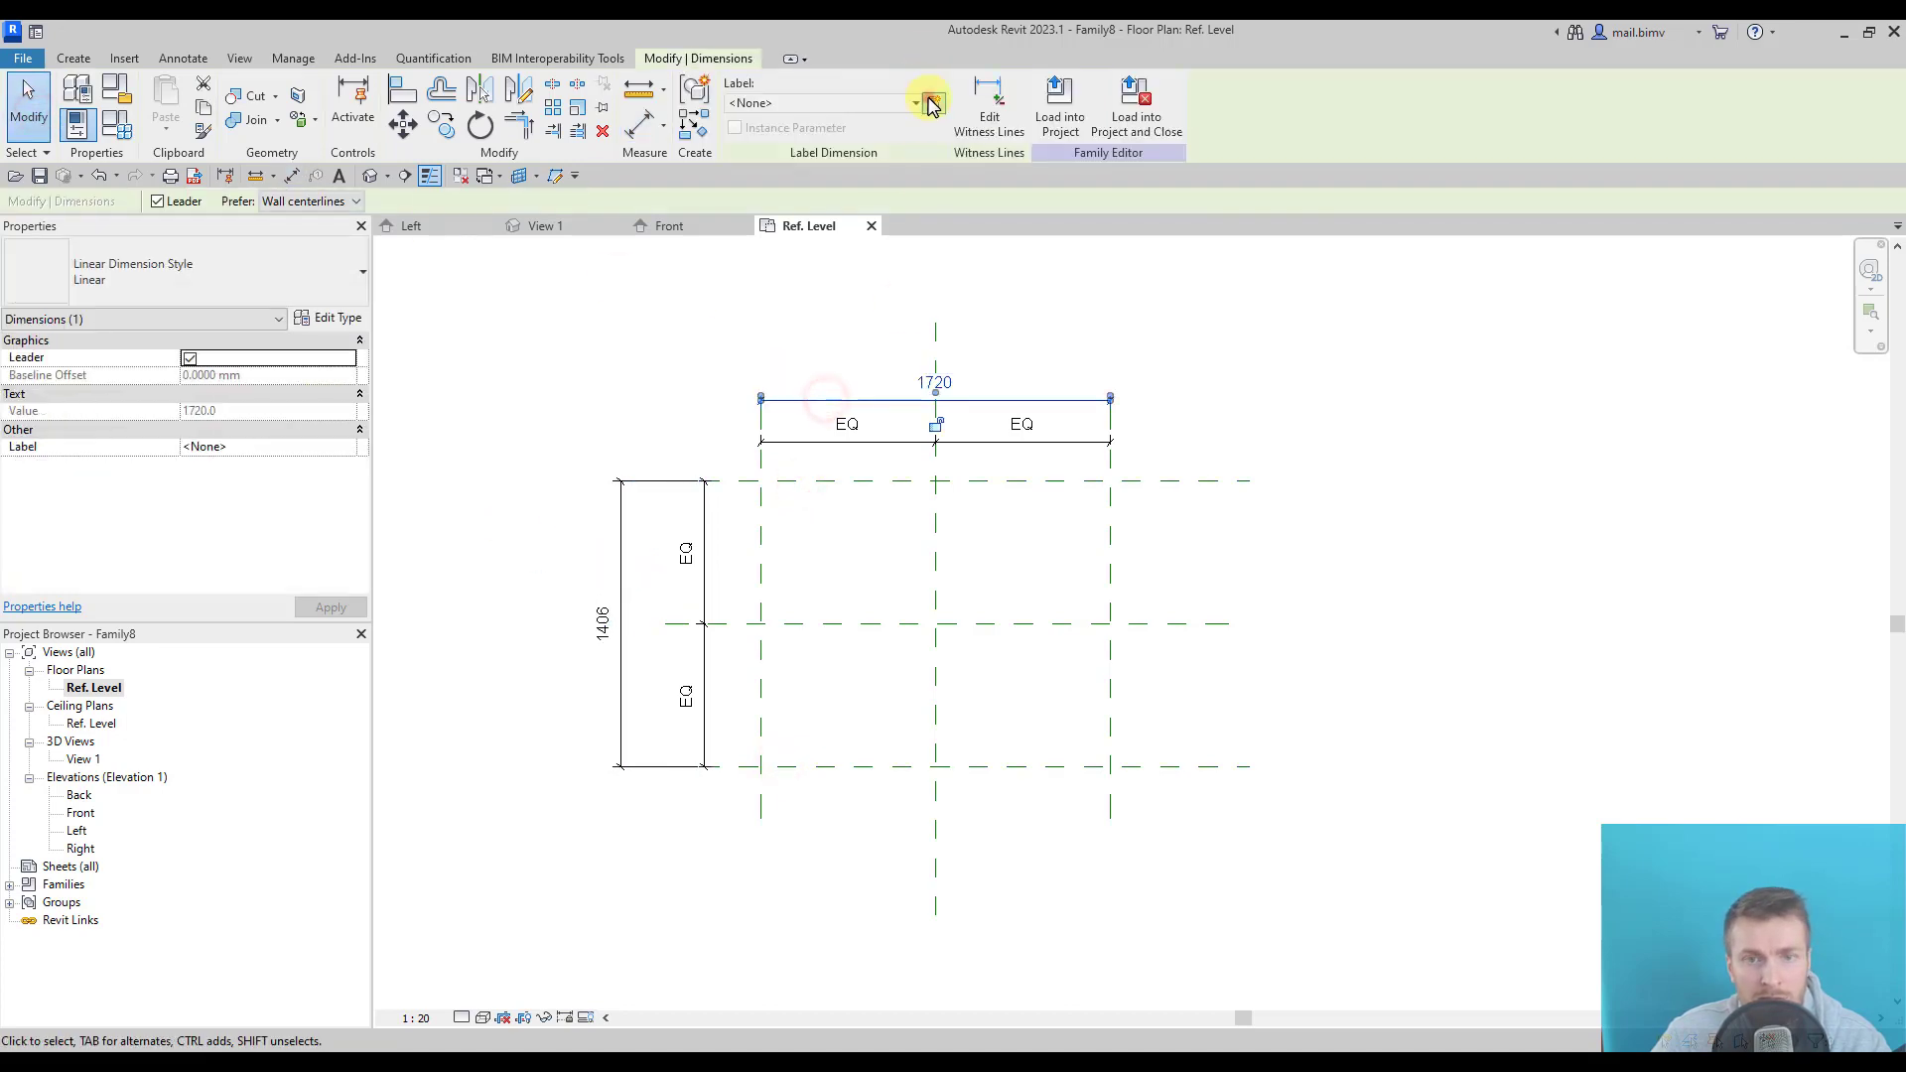
click(933, 103)
text(Wid)
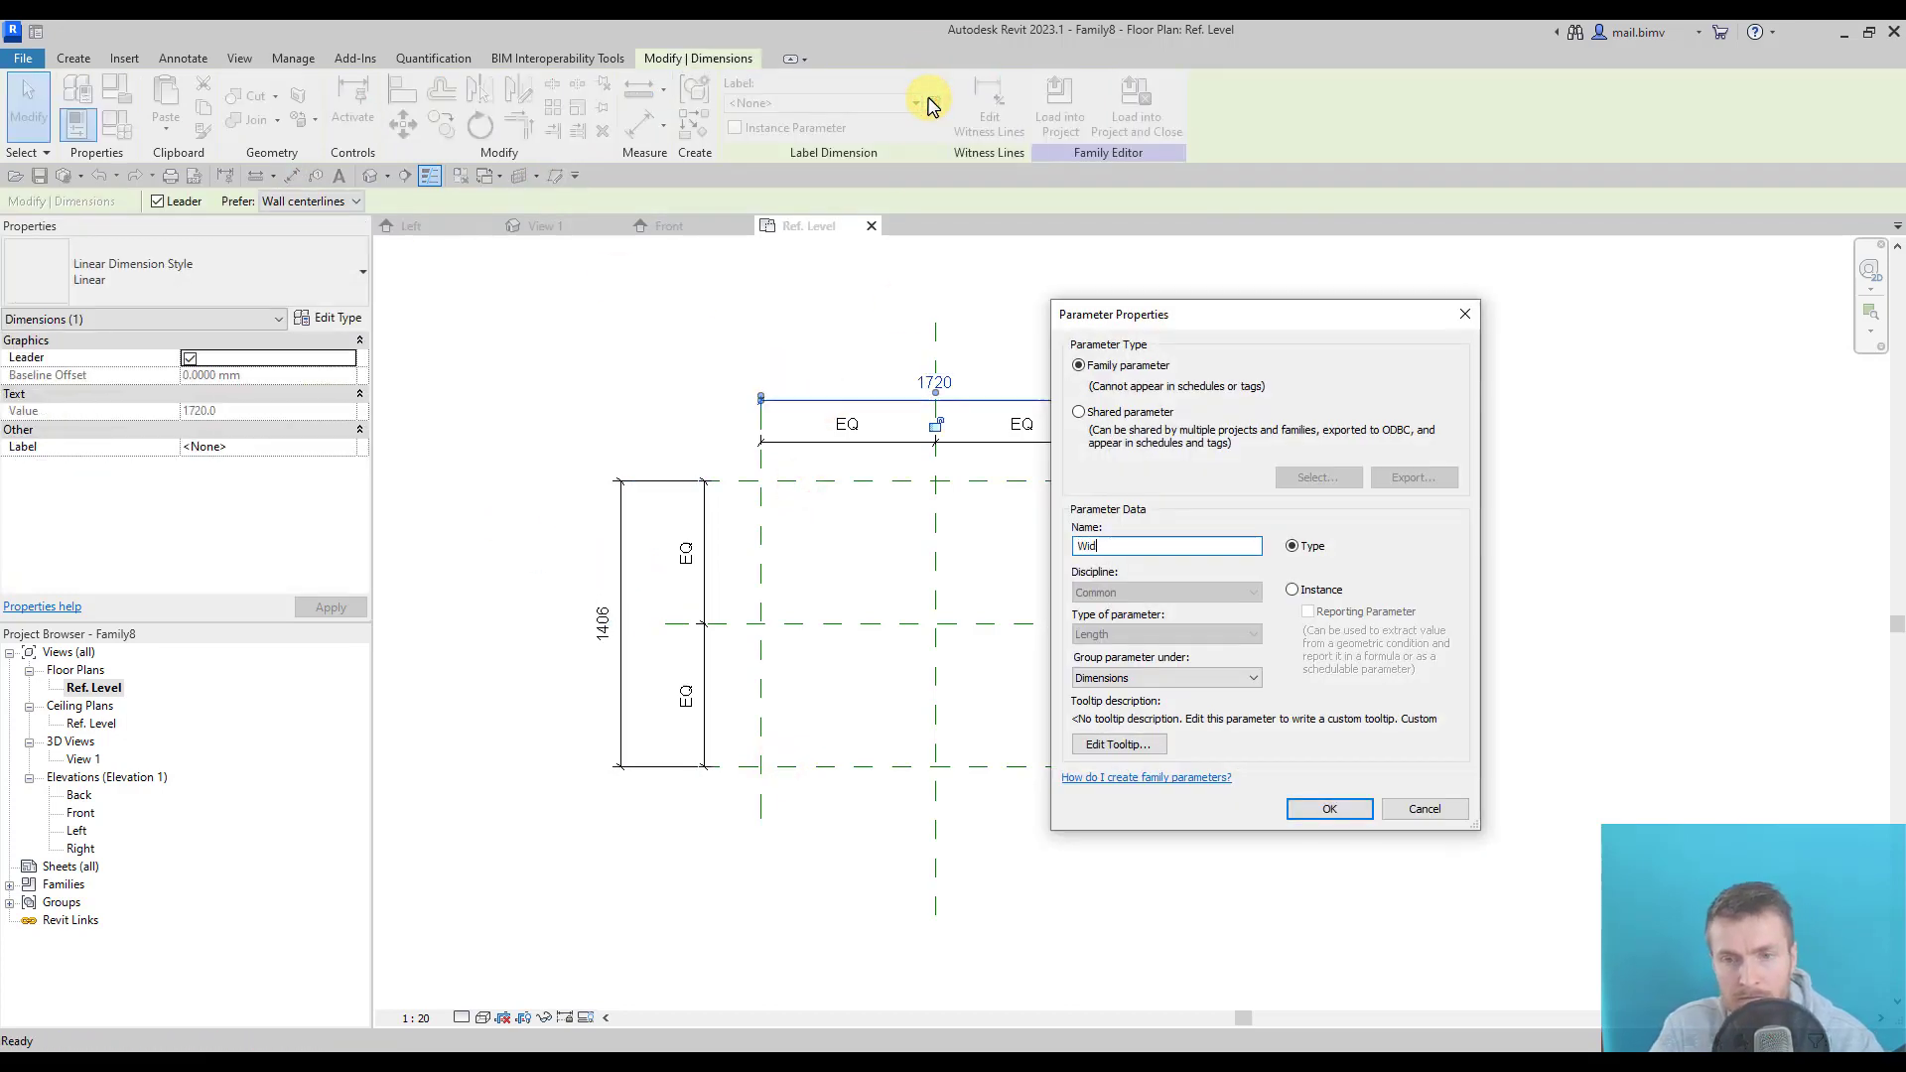
text(th)
key(Return)
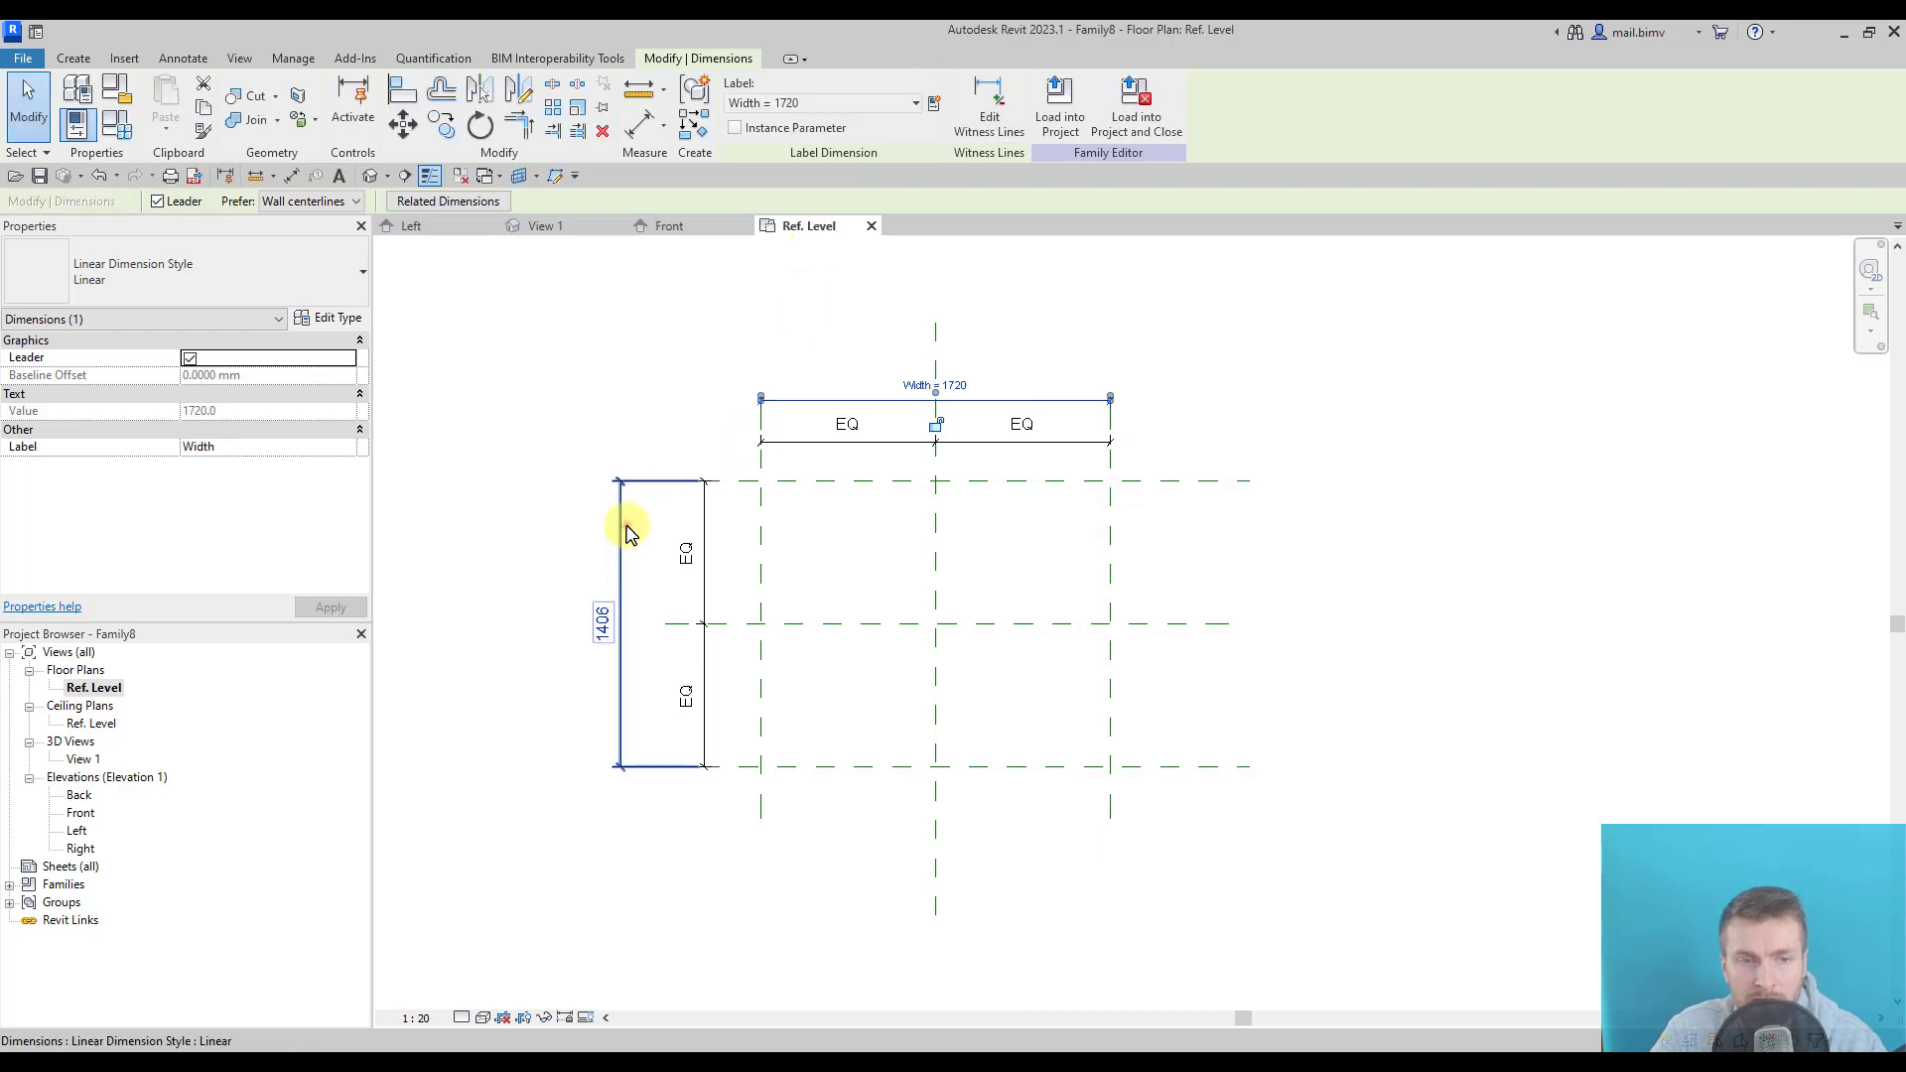
click(627, 528)
click(932, 105)
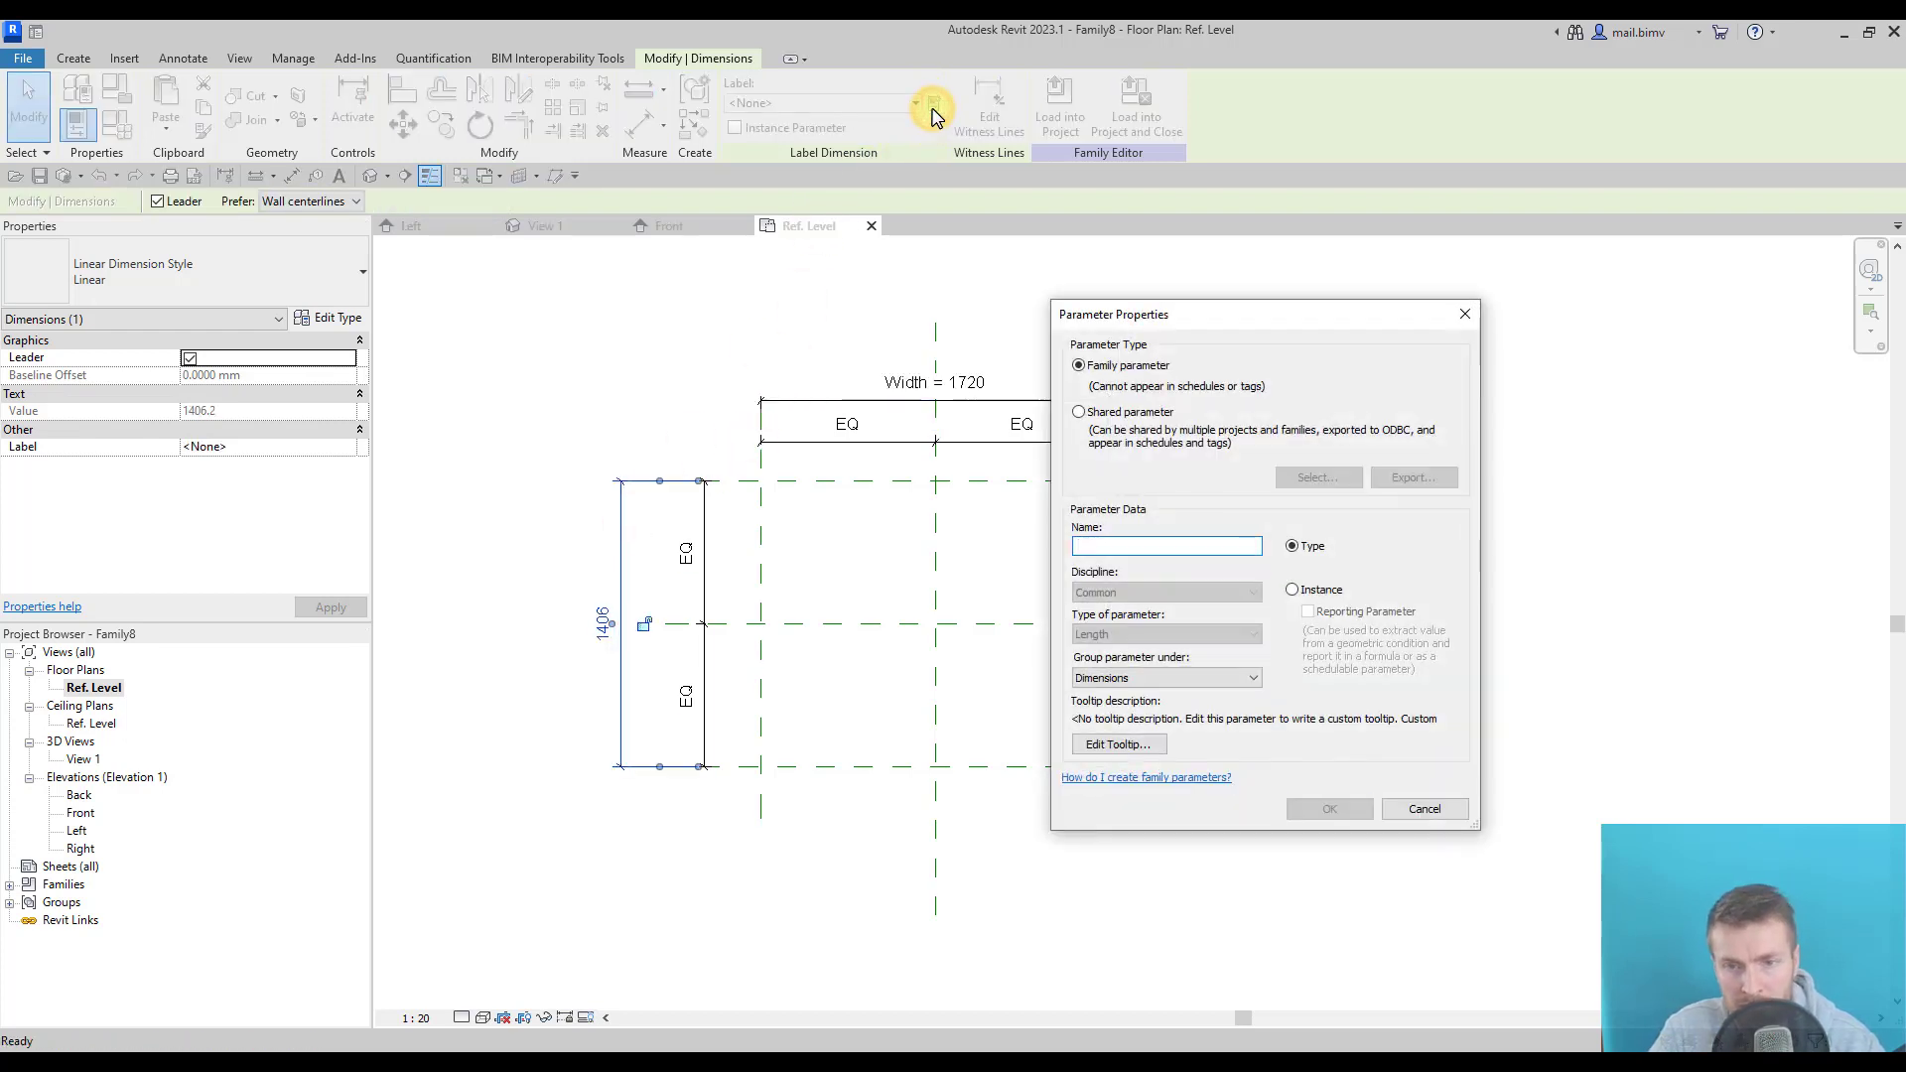
text(Depth)
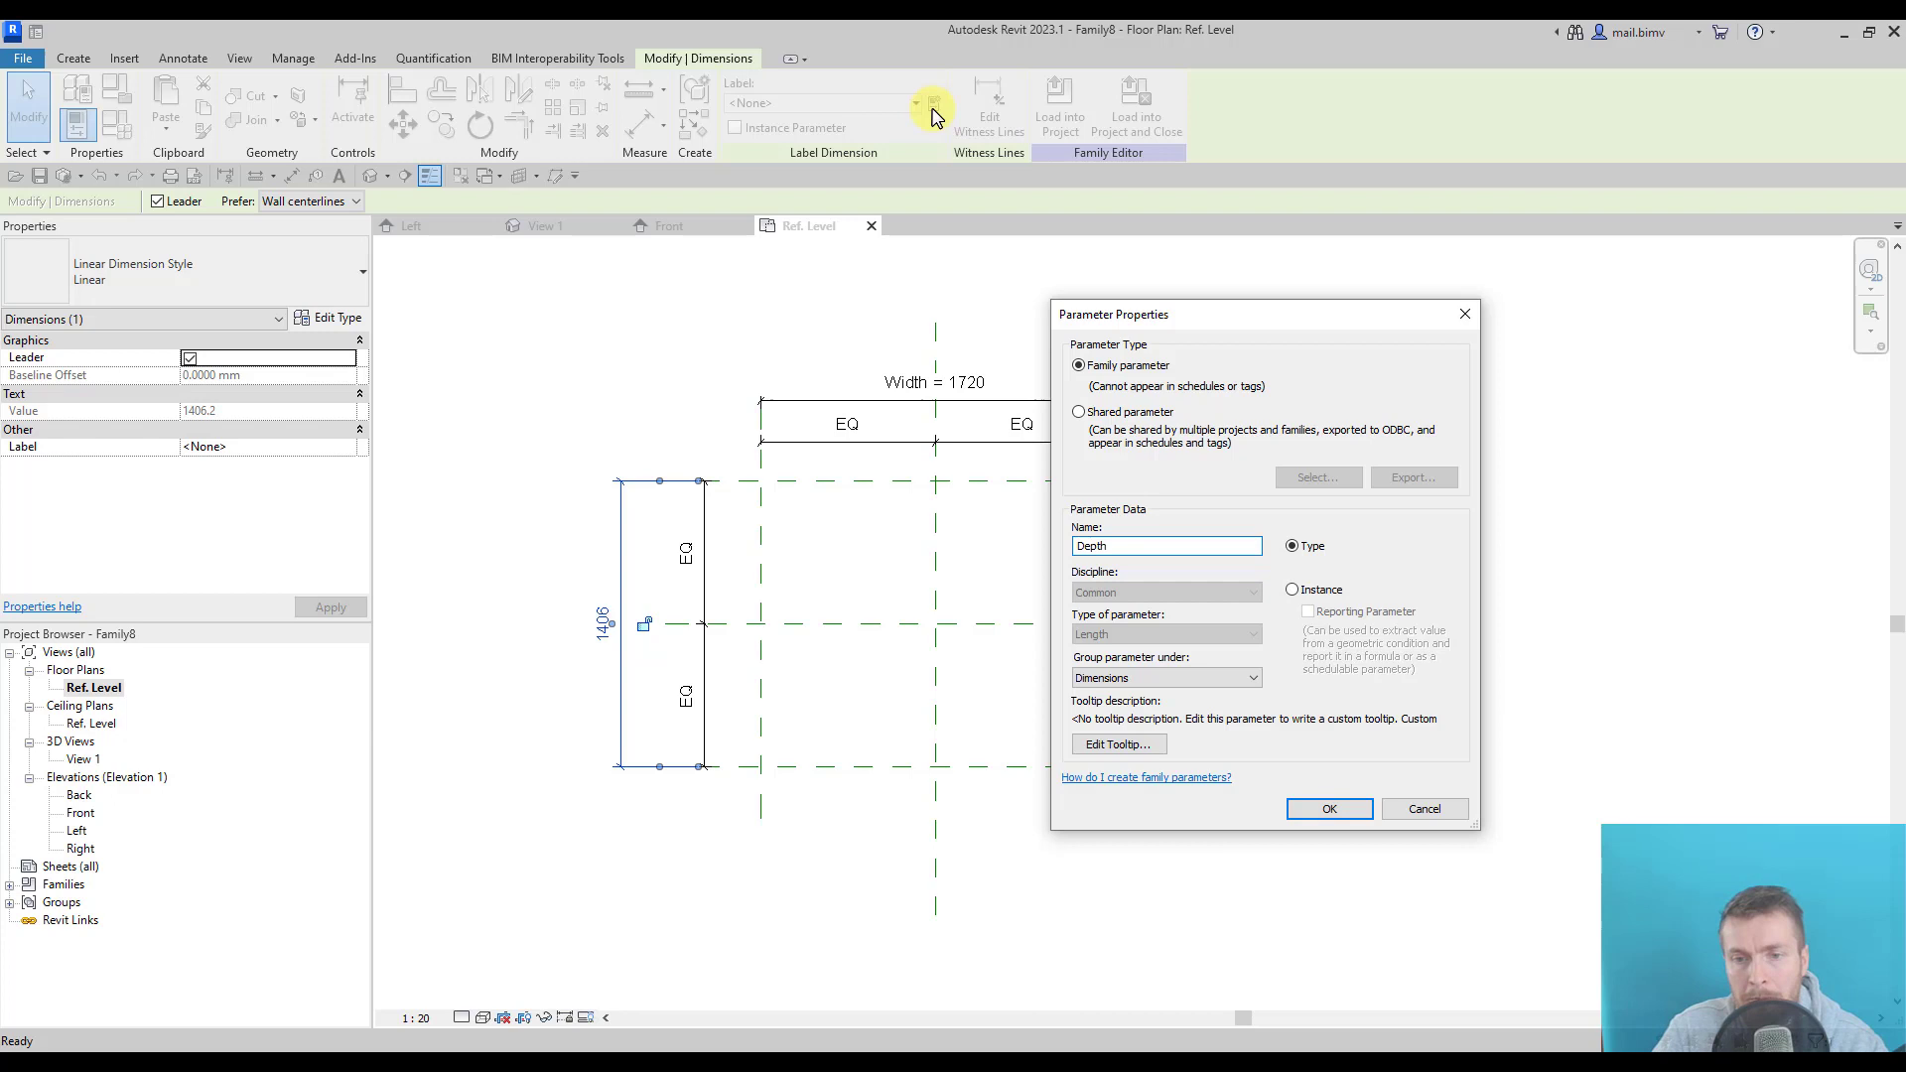
key(Return)
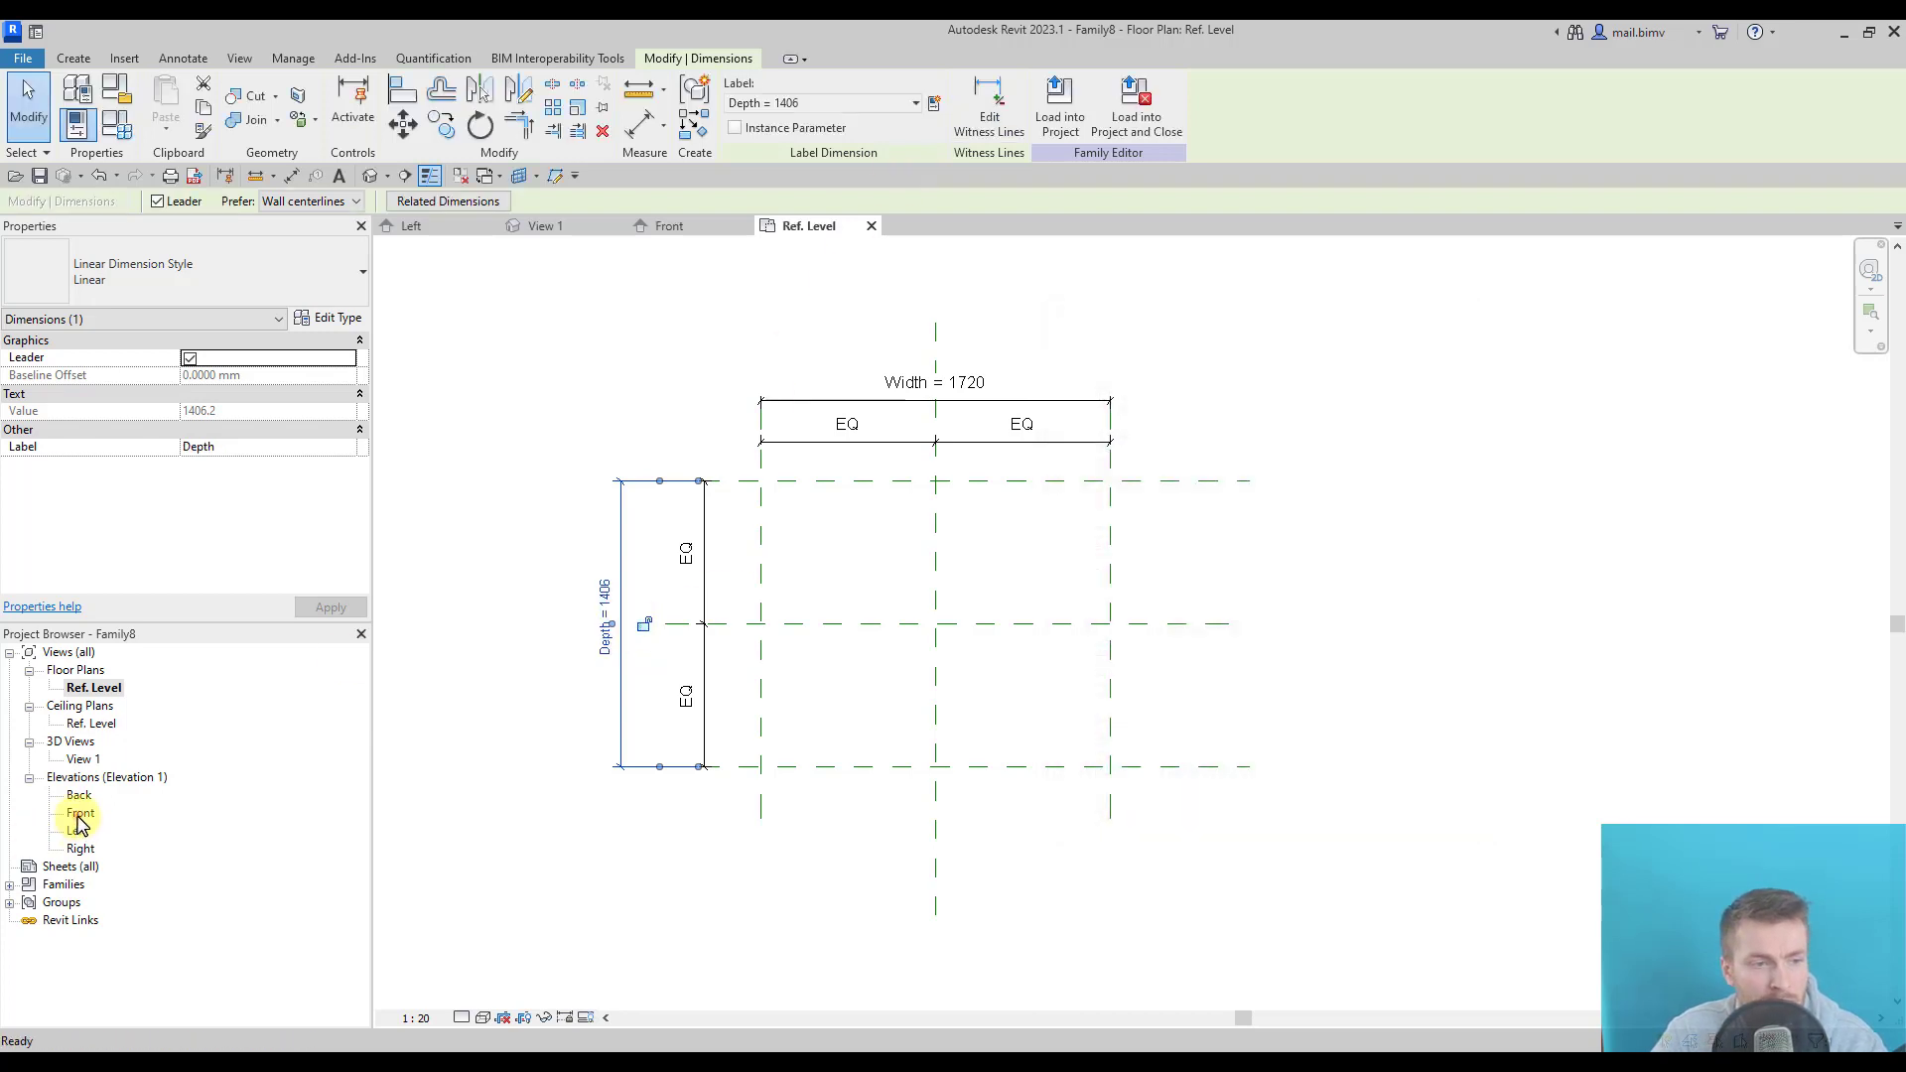
double_click(81, 815)
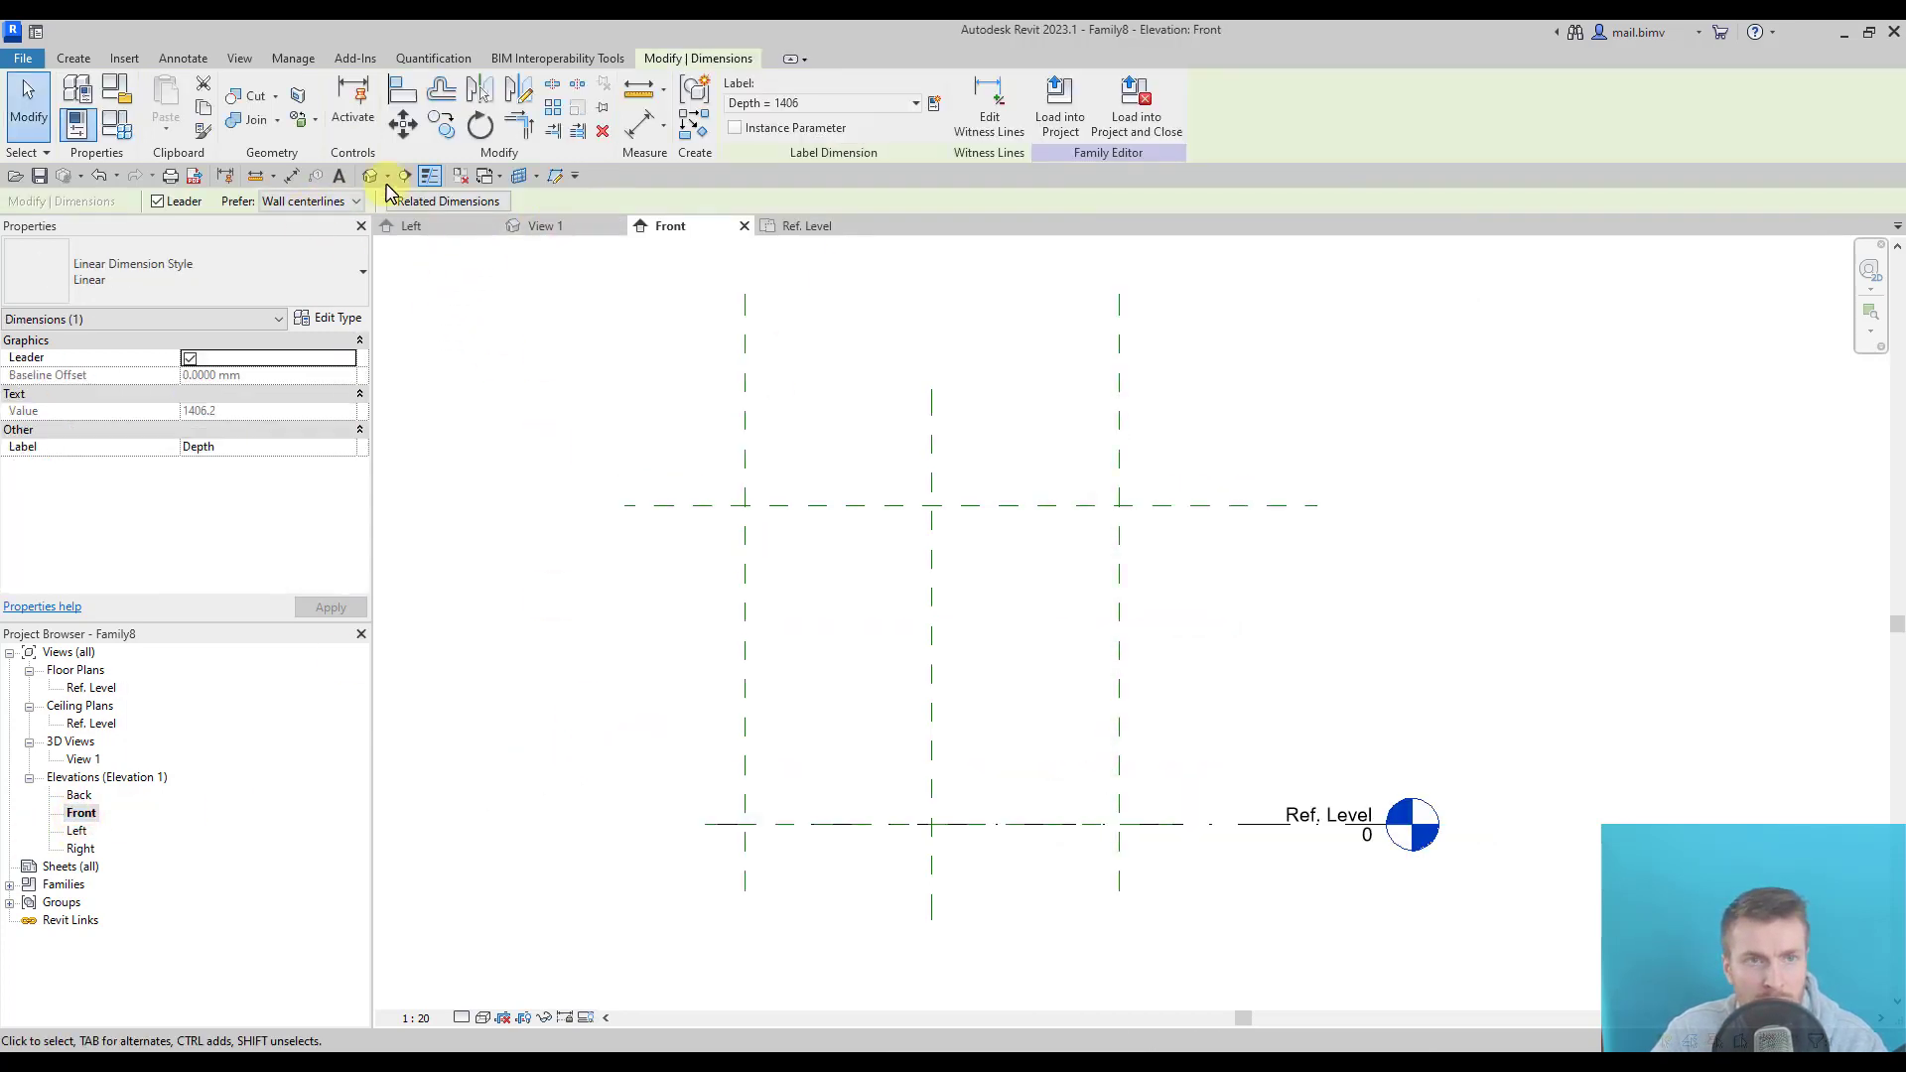
Add a 1463 aligned dimension from Ref. Level to the top reference plane.
click(638, 125)
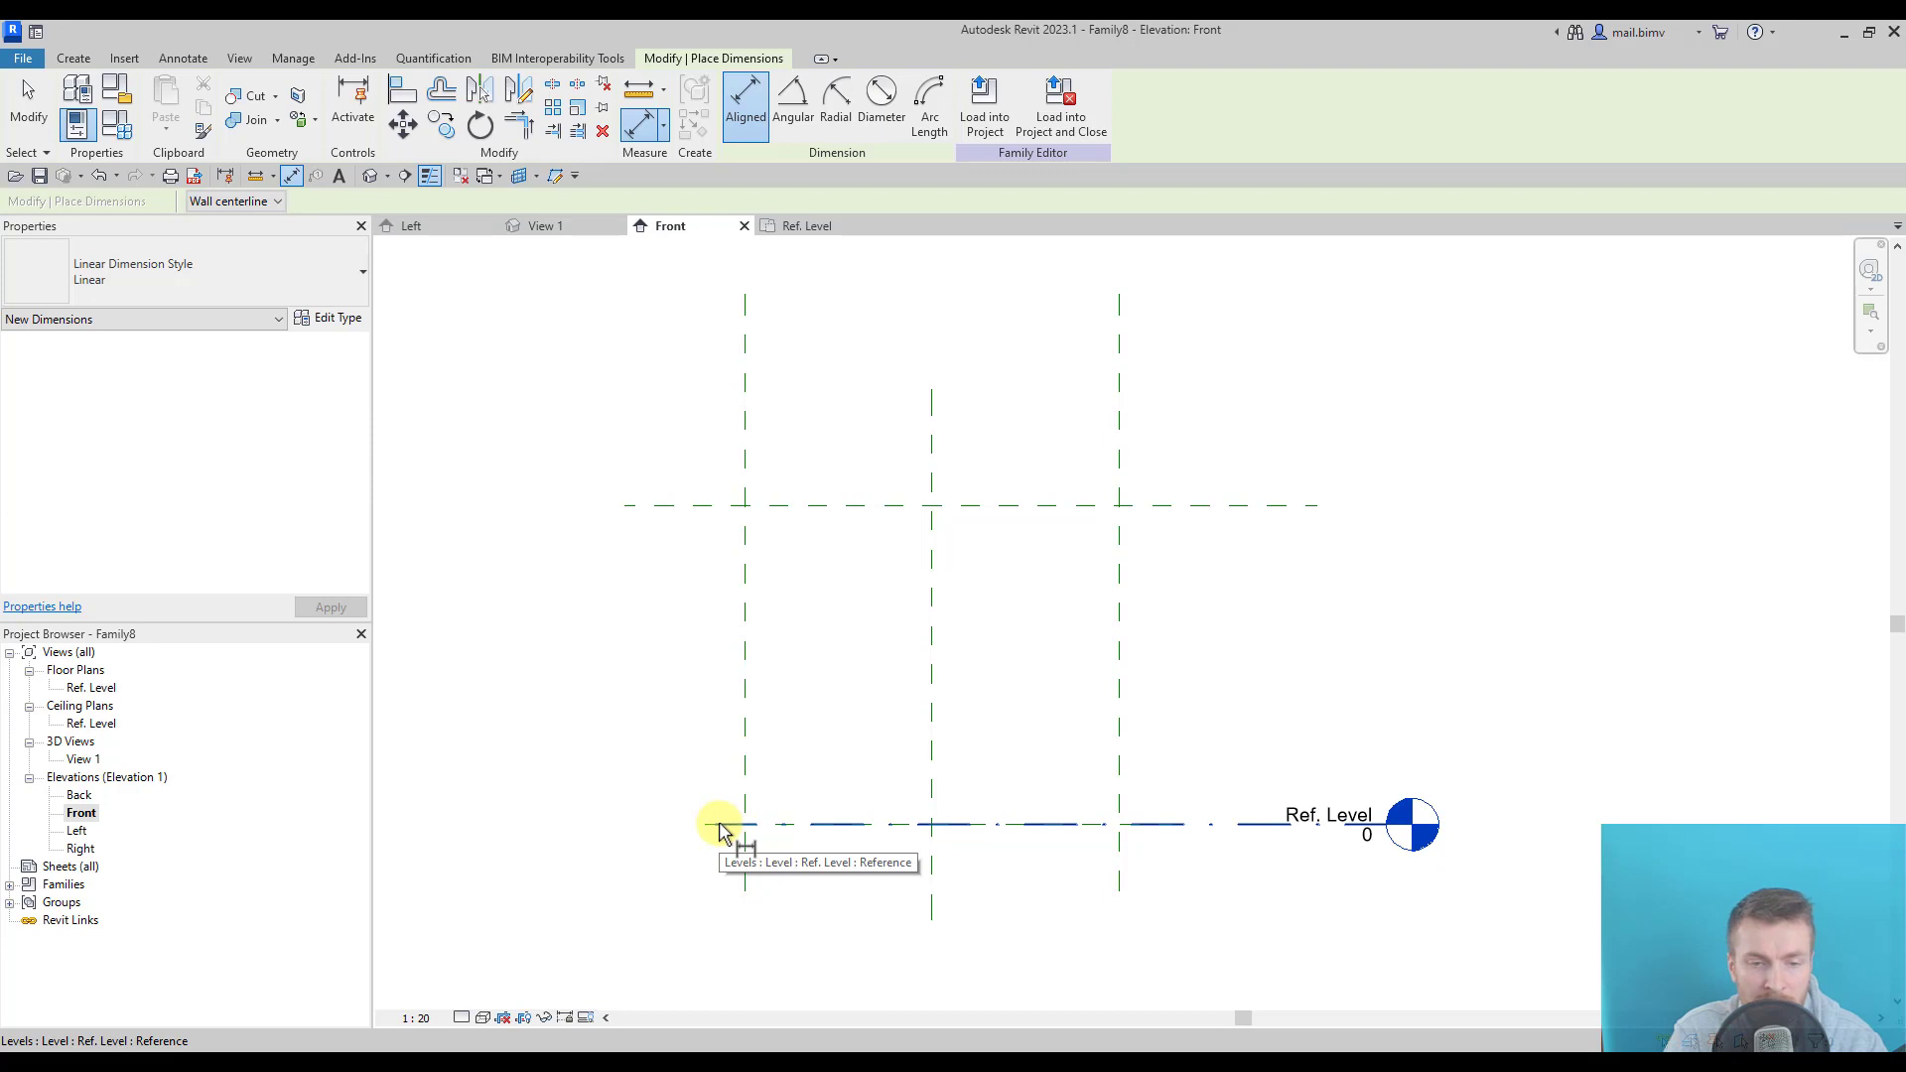
key(Tab)
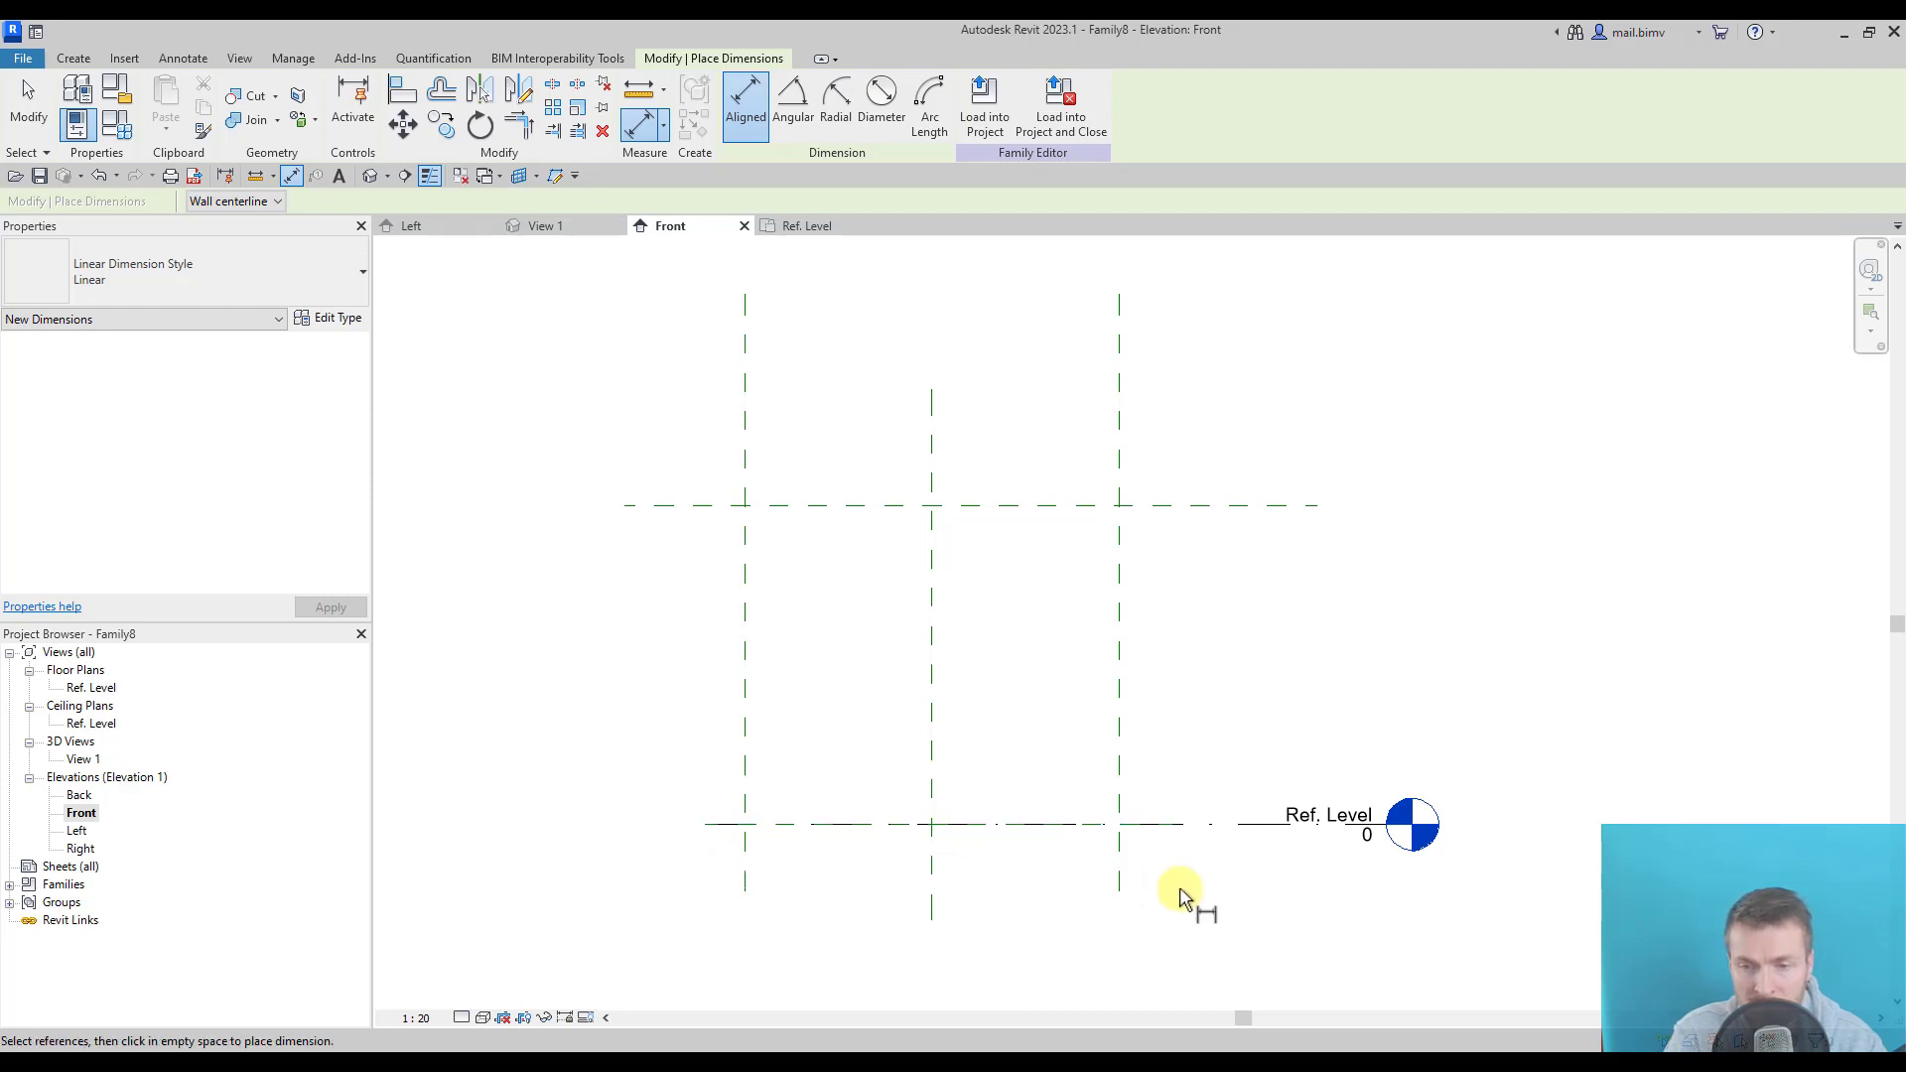
scroll(1290, 834, up, 5)
middle_drag(886, 844, 1141, 840)
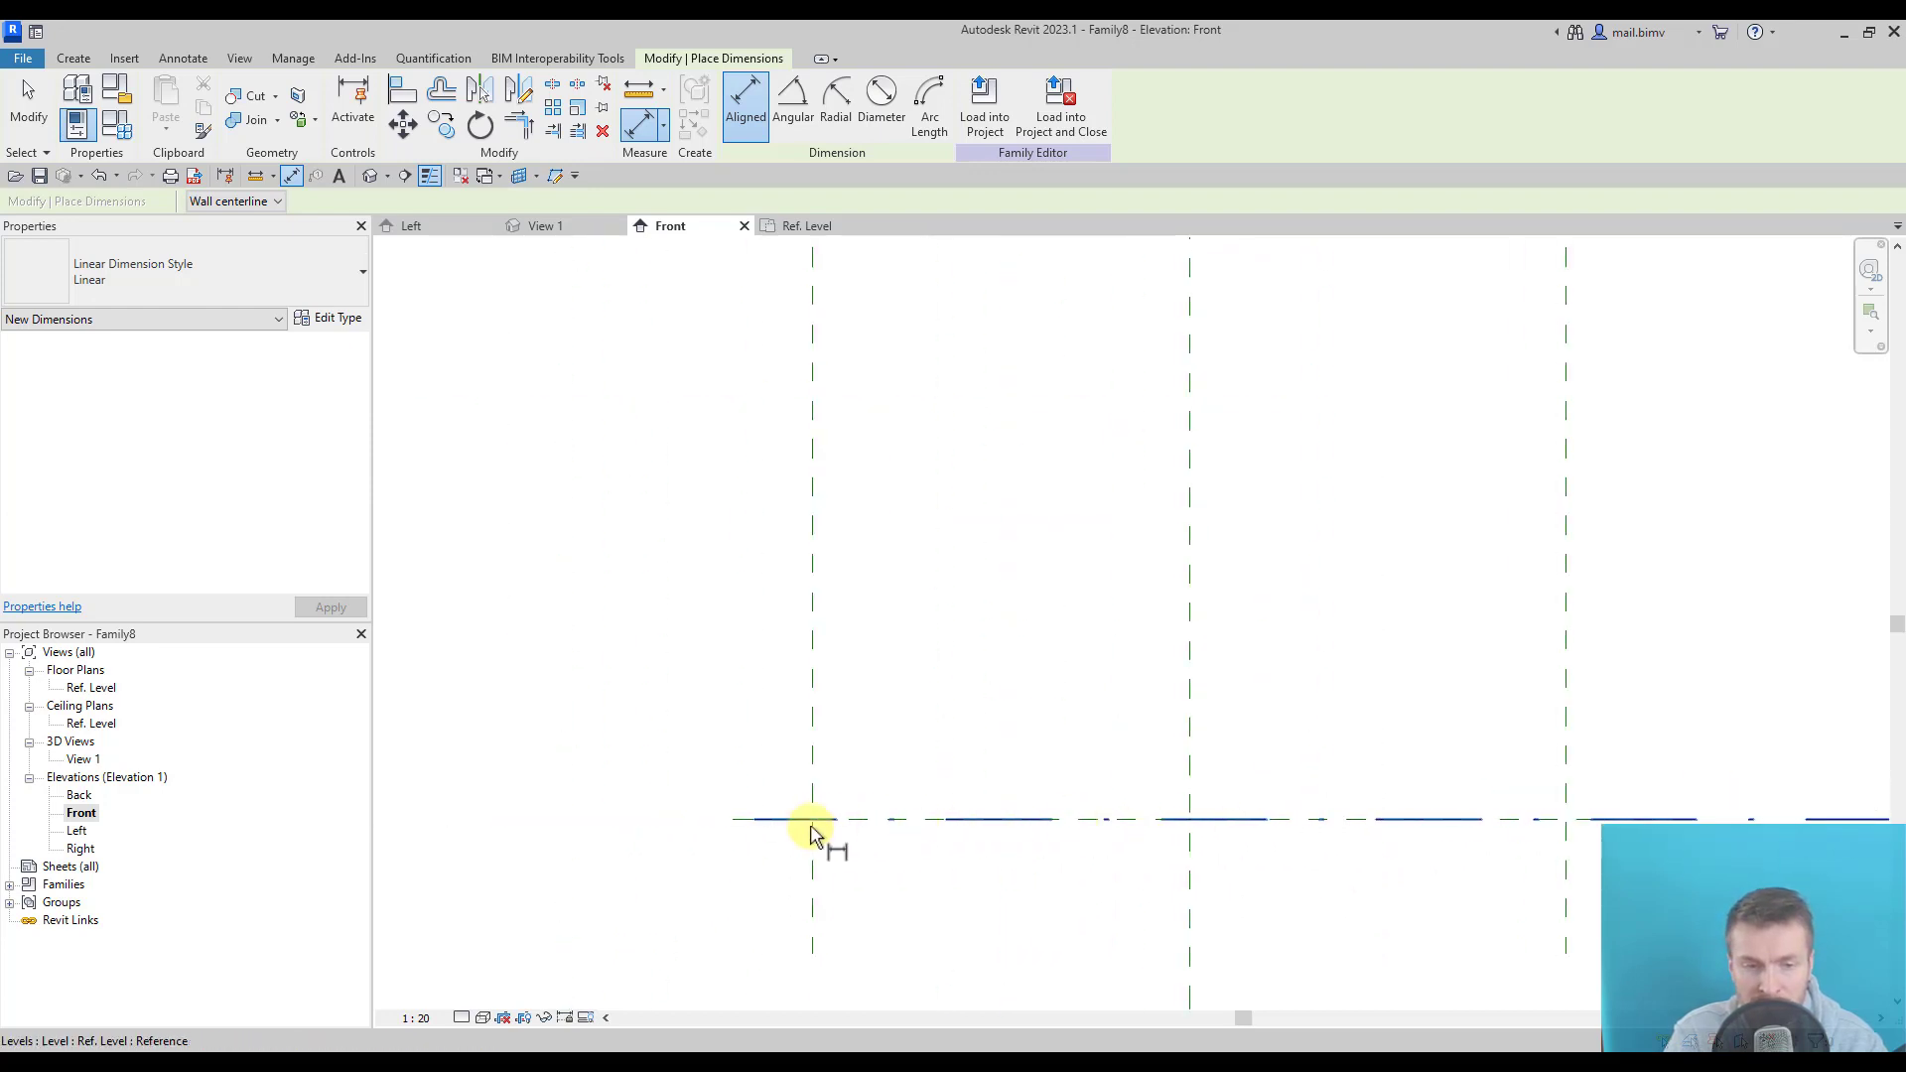
click(862, 831)
scroll(834, 784, down, 3)
click(742, 687)
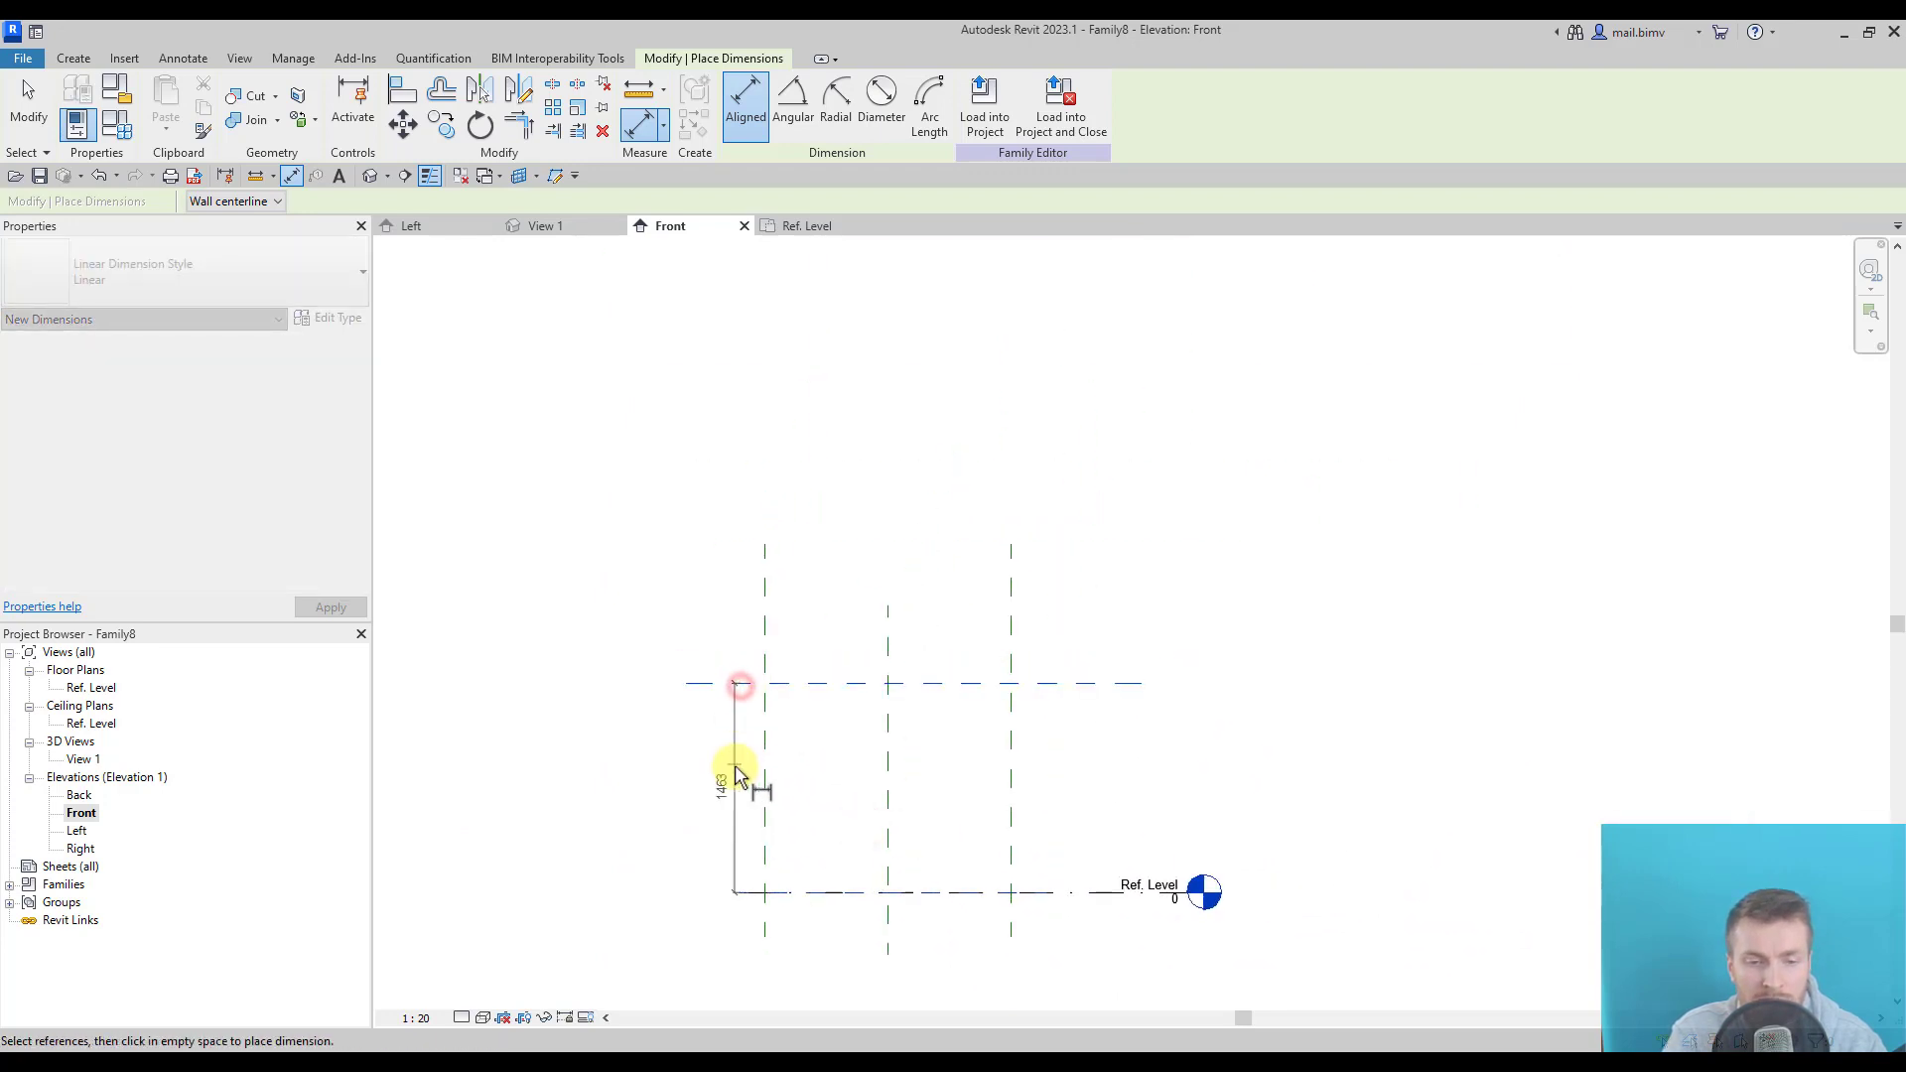
click(734, 771)
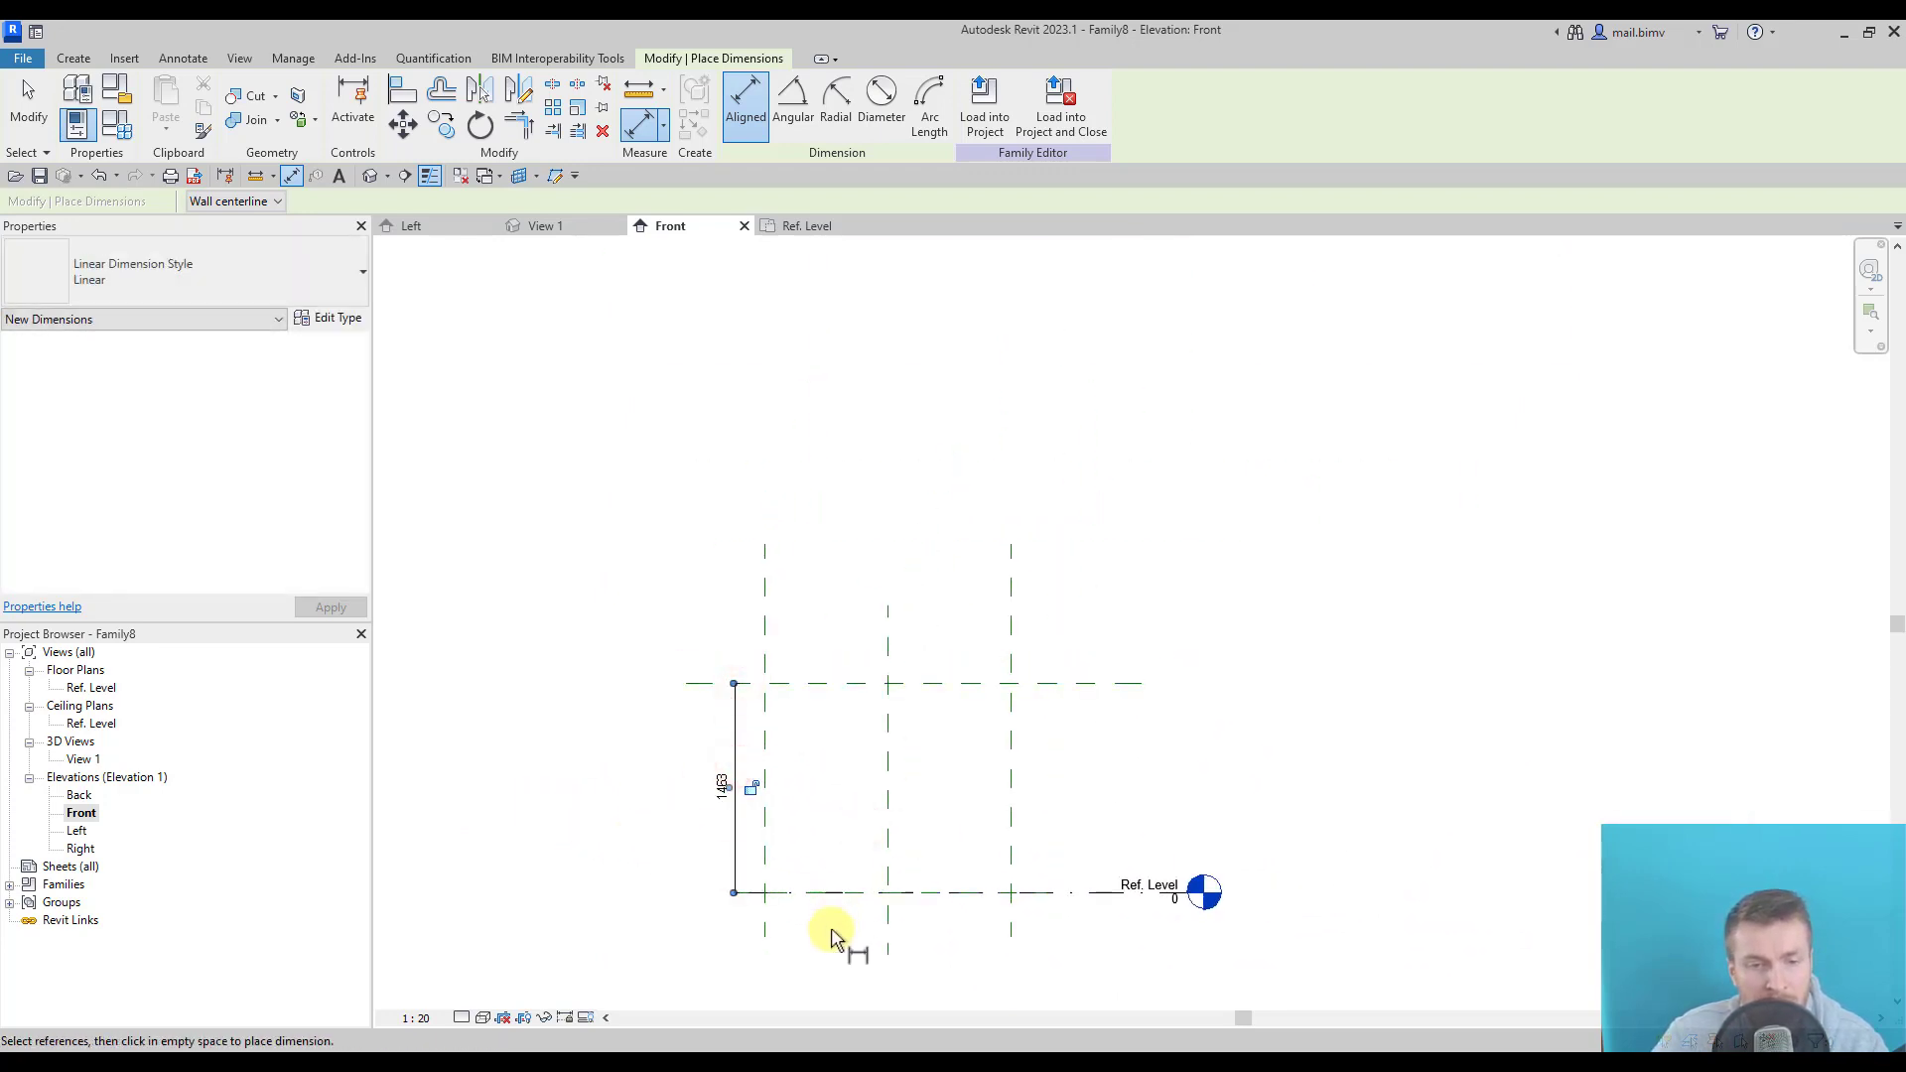
click(28, 114)
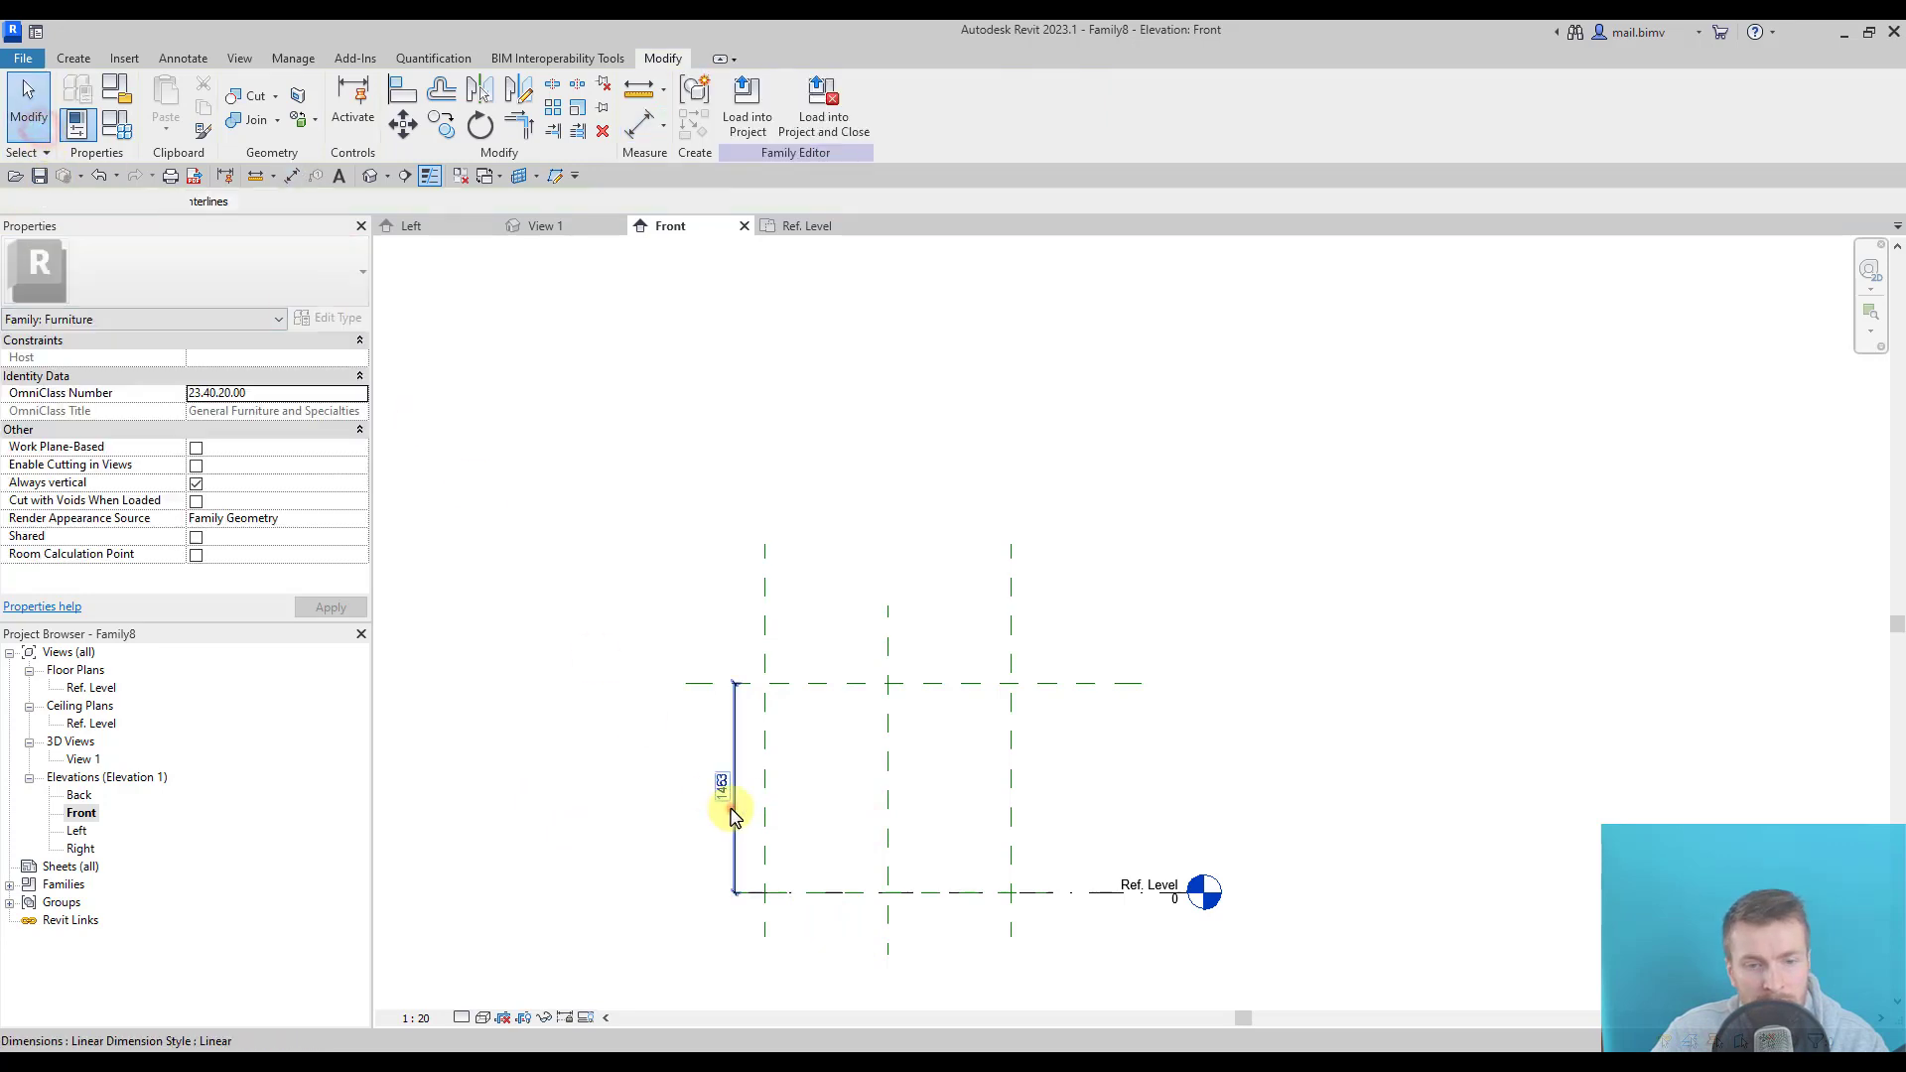
Create a new label parameter named Height on the 1463 dimension.
click(721, 794)
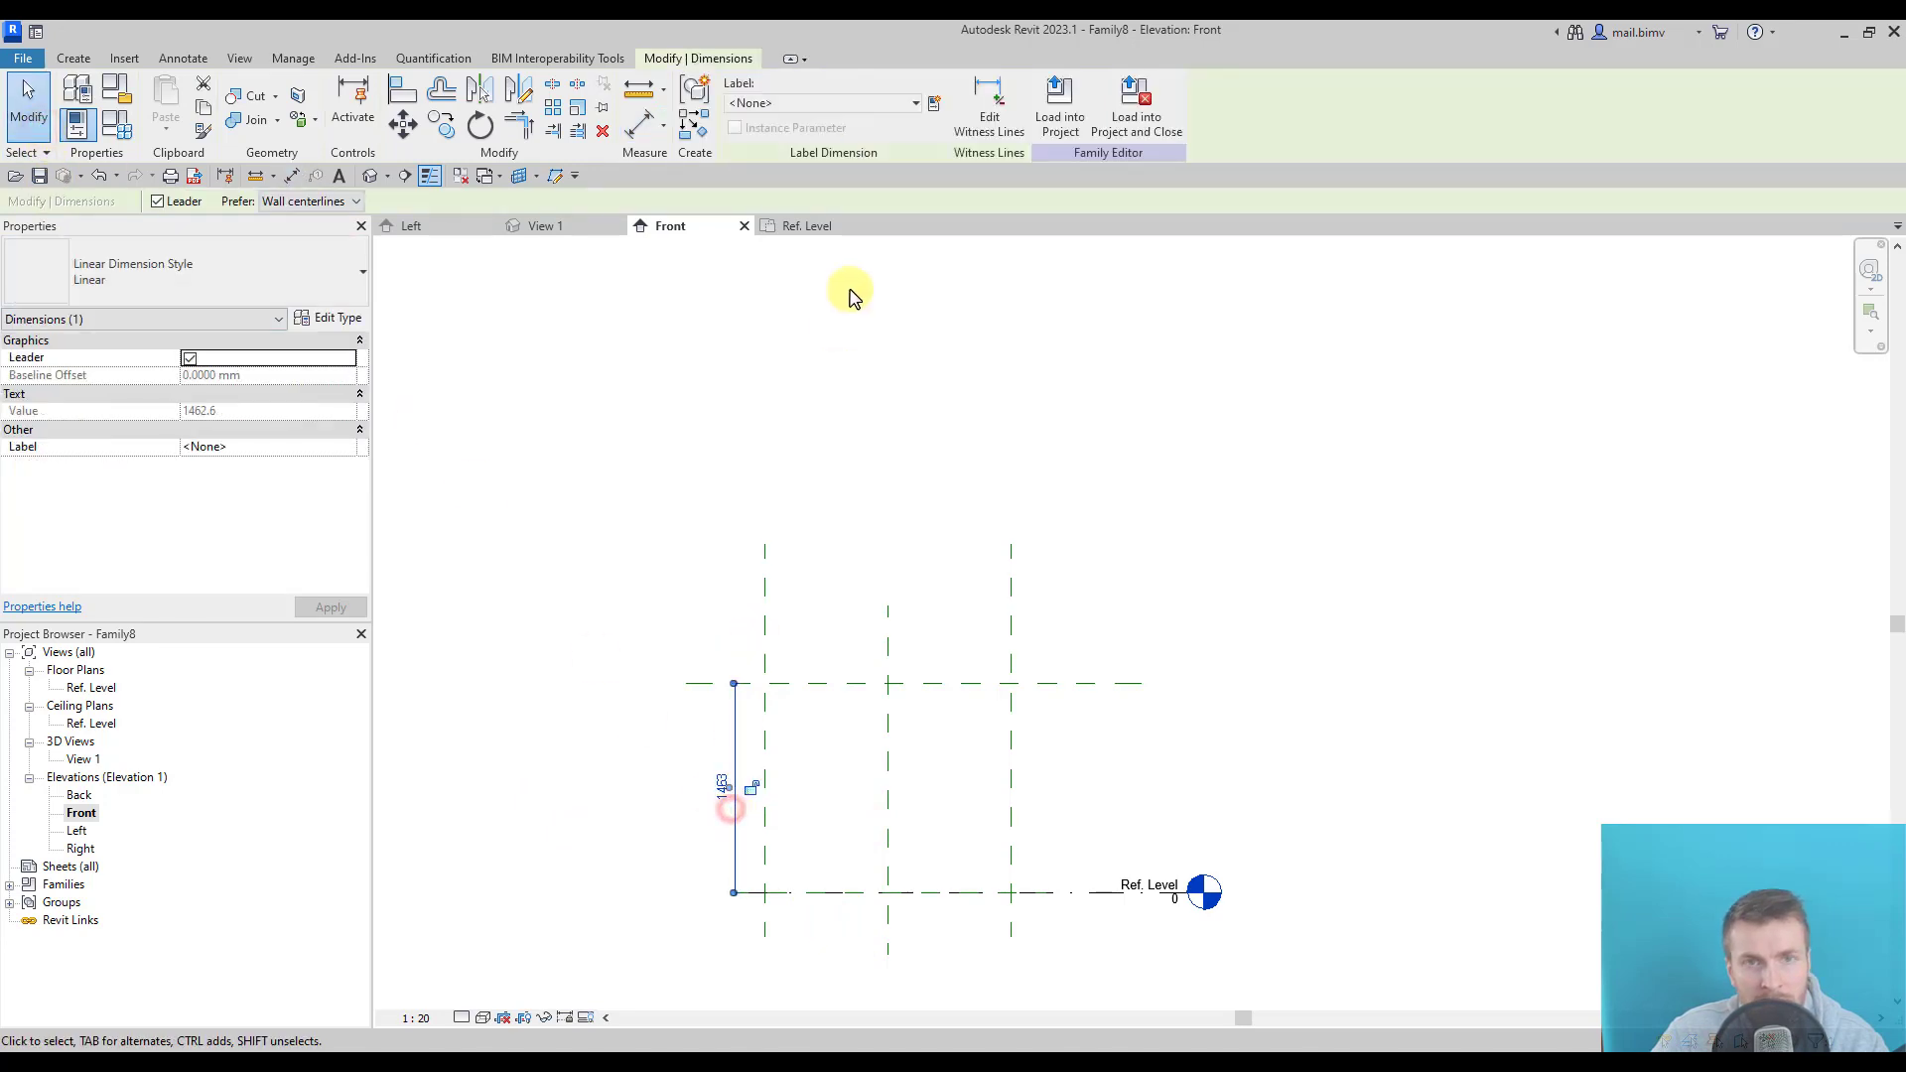
click(934, 105)
text(Height)
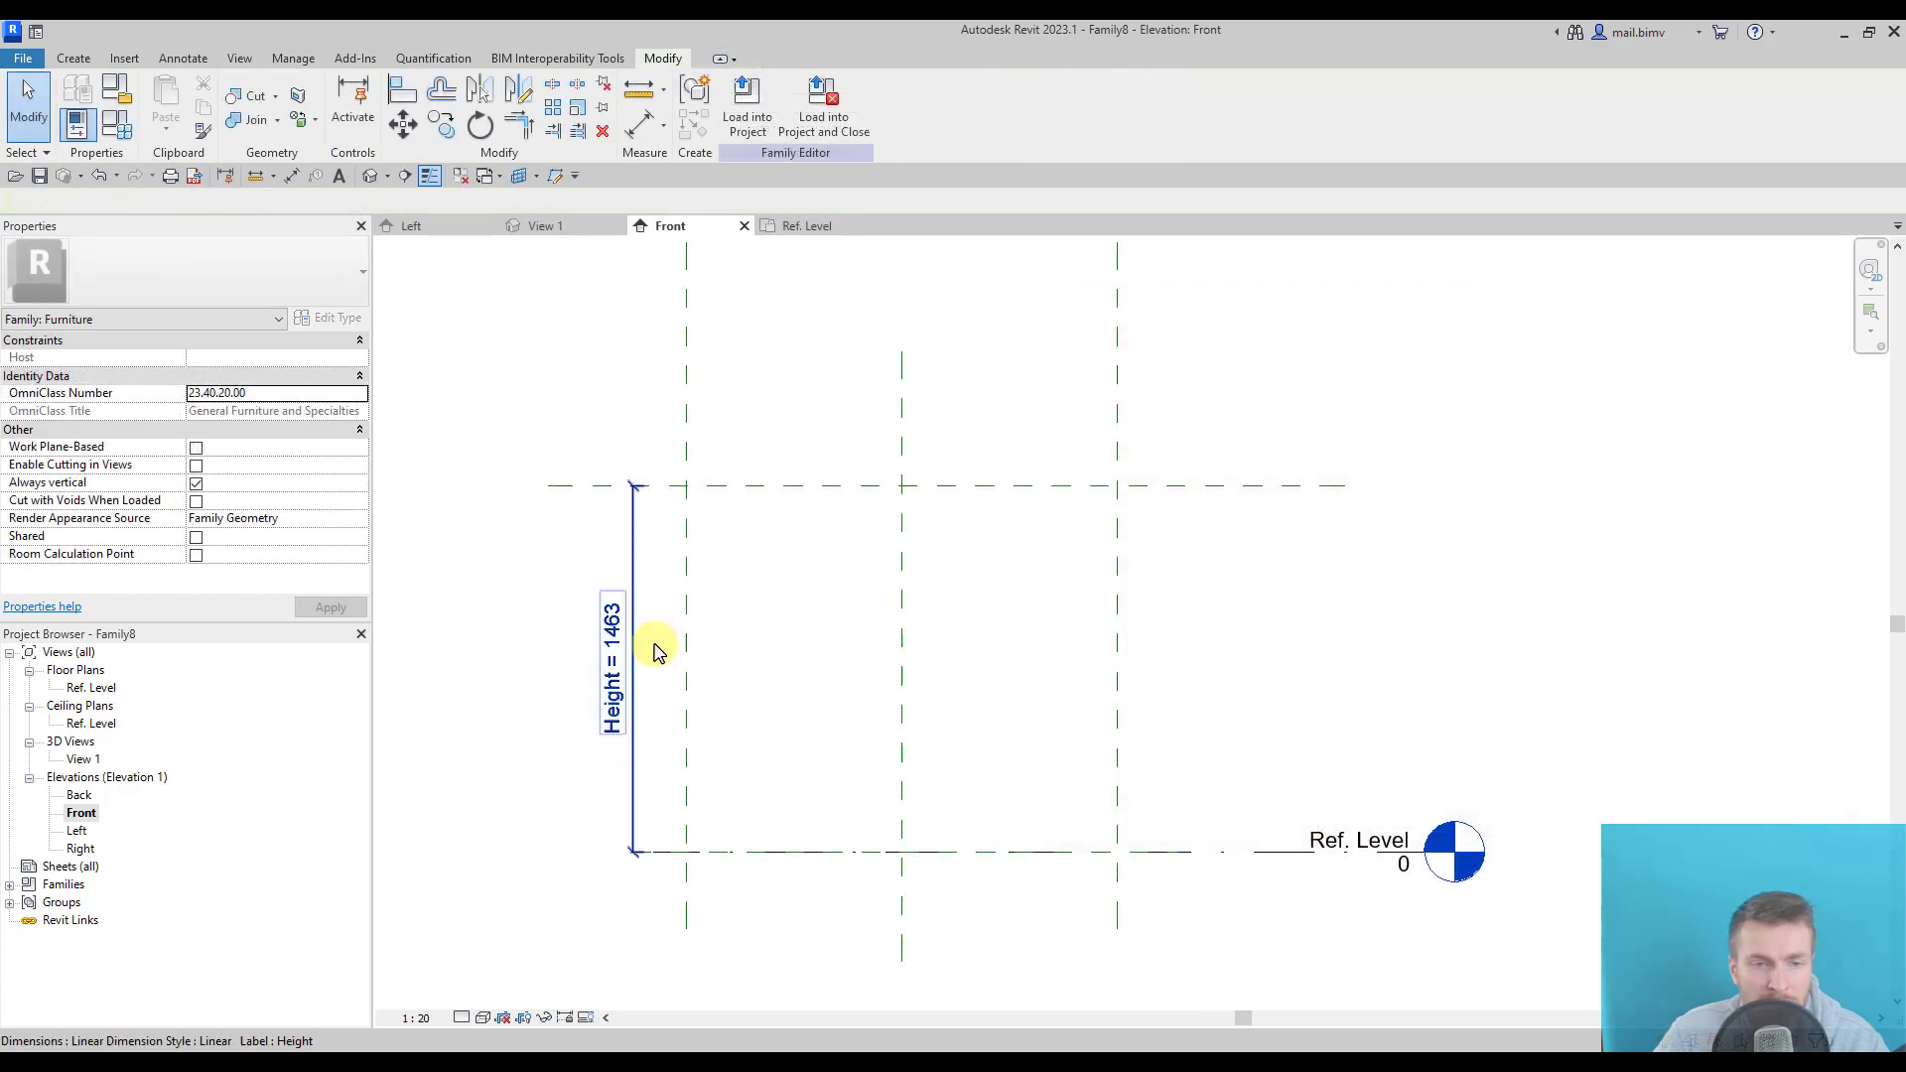
Start a rectangular extrusion sketch with Reference Plane: top as the work plane.
double_click(82, 689)
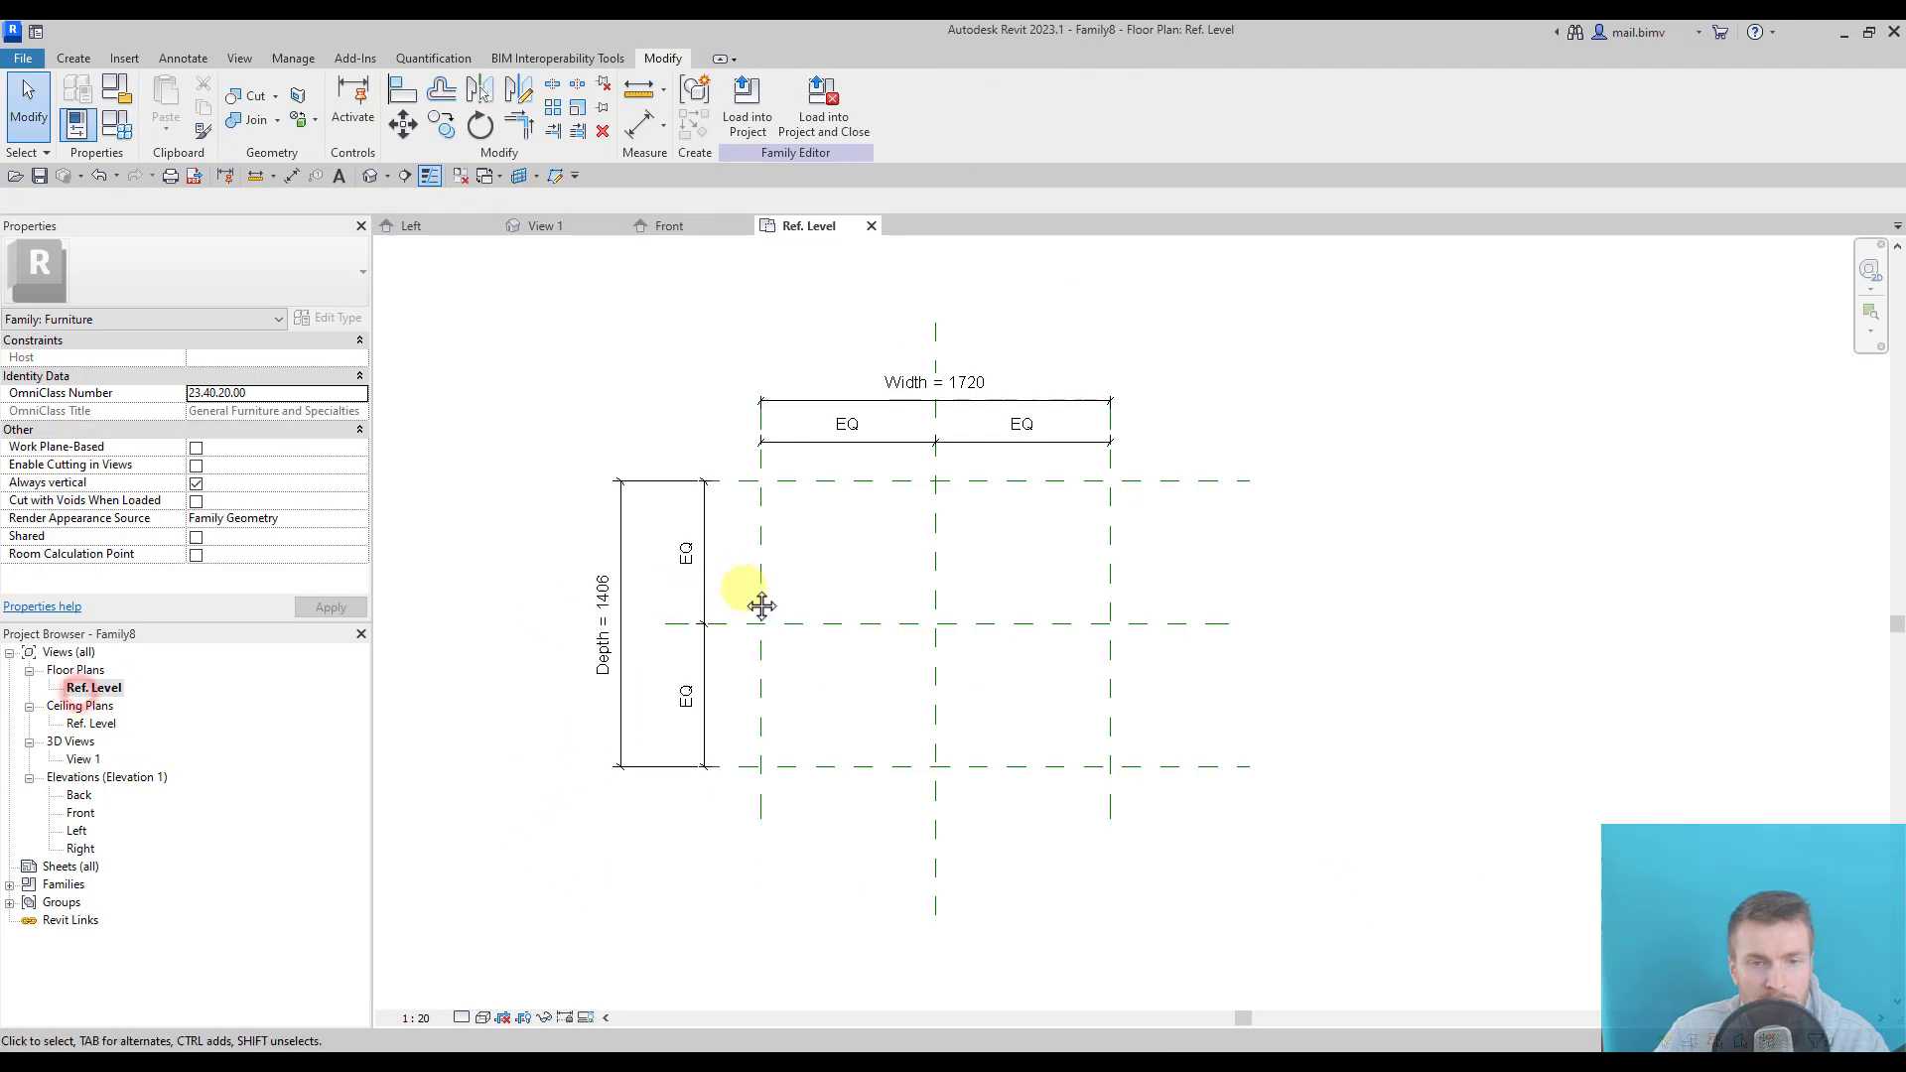
middle_drag(758, 602, 608, 645)
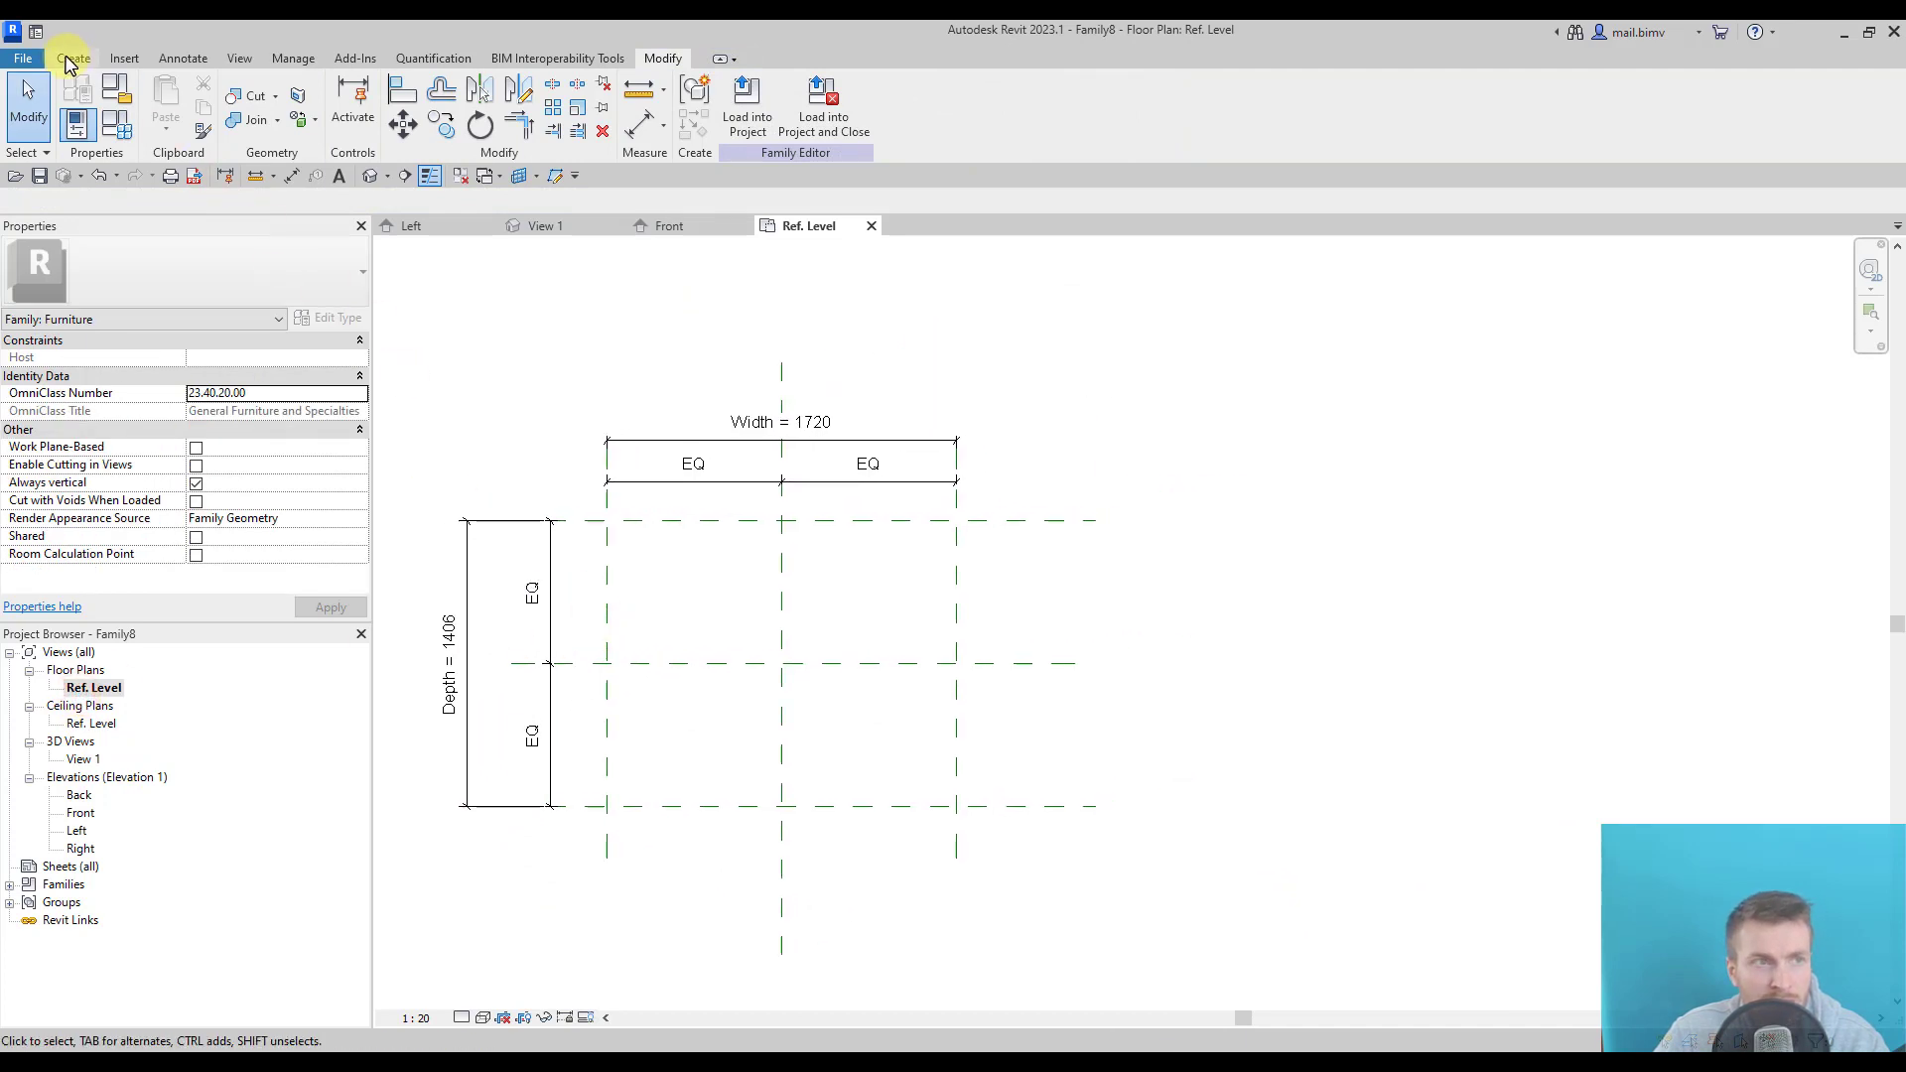
click(72, 59)
click(159, 95)
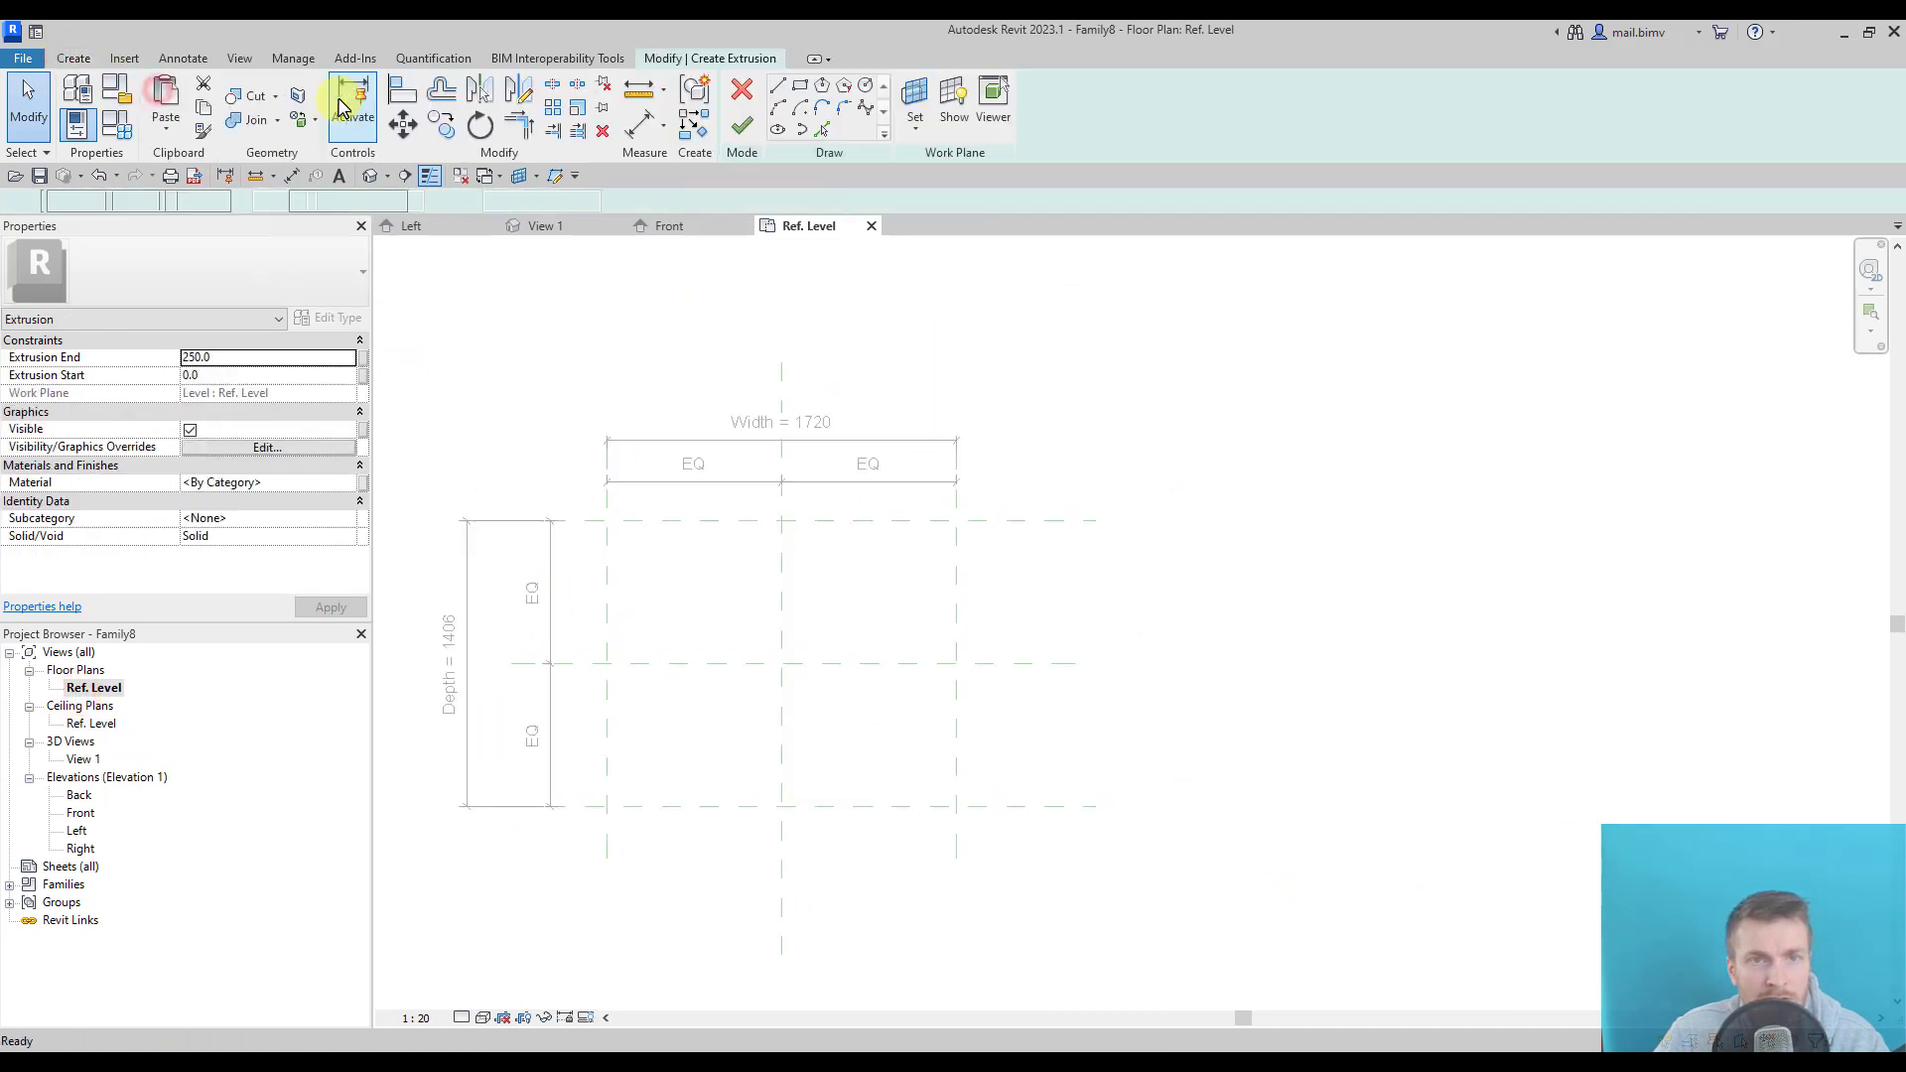
click(801, 88)
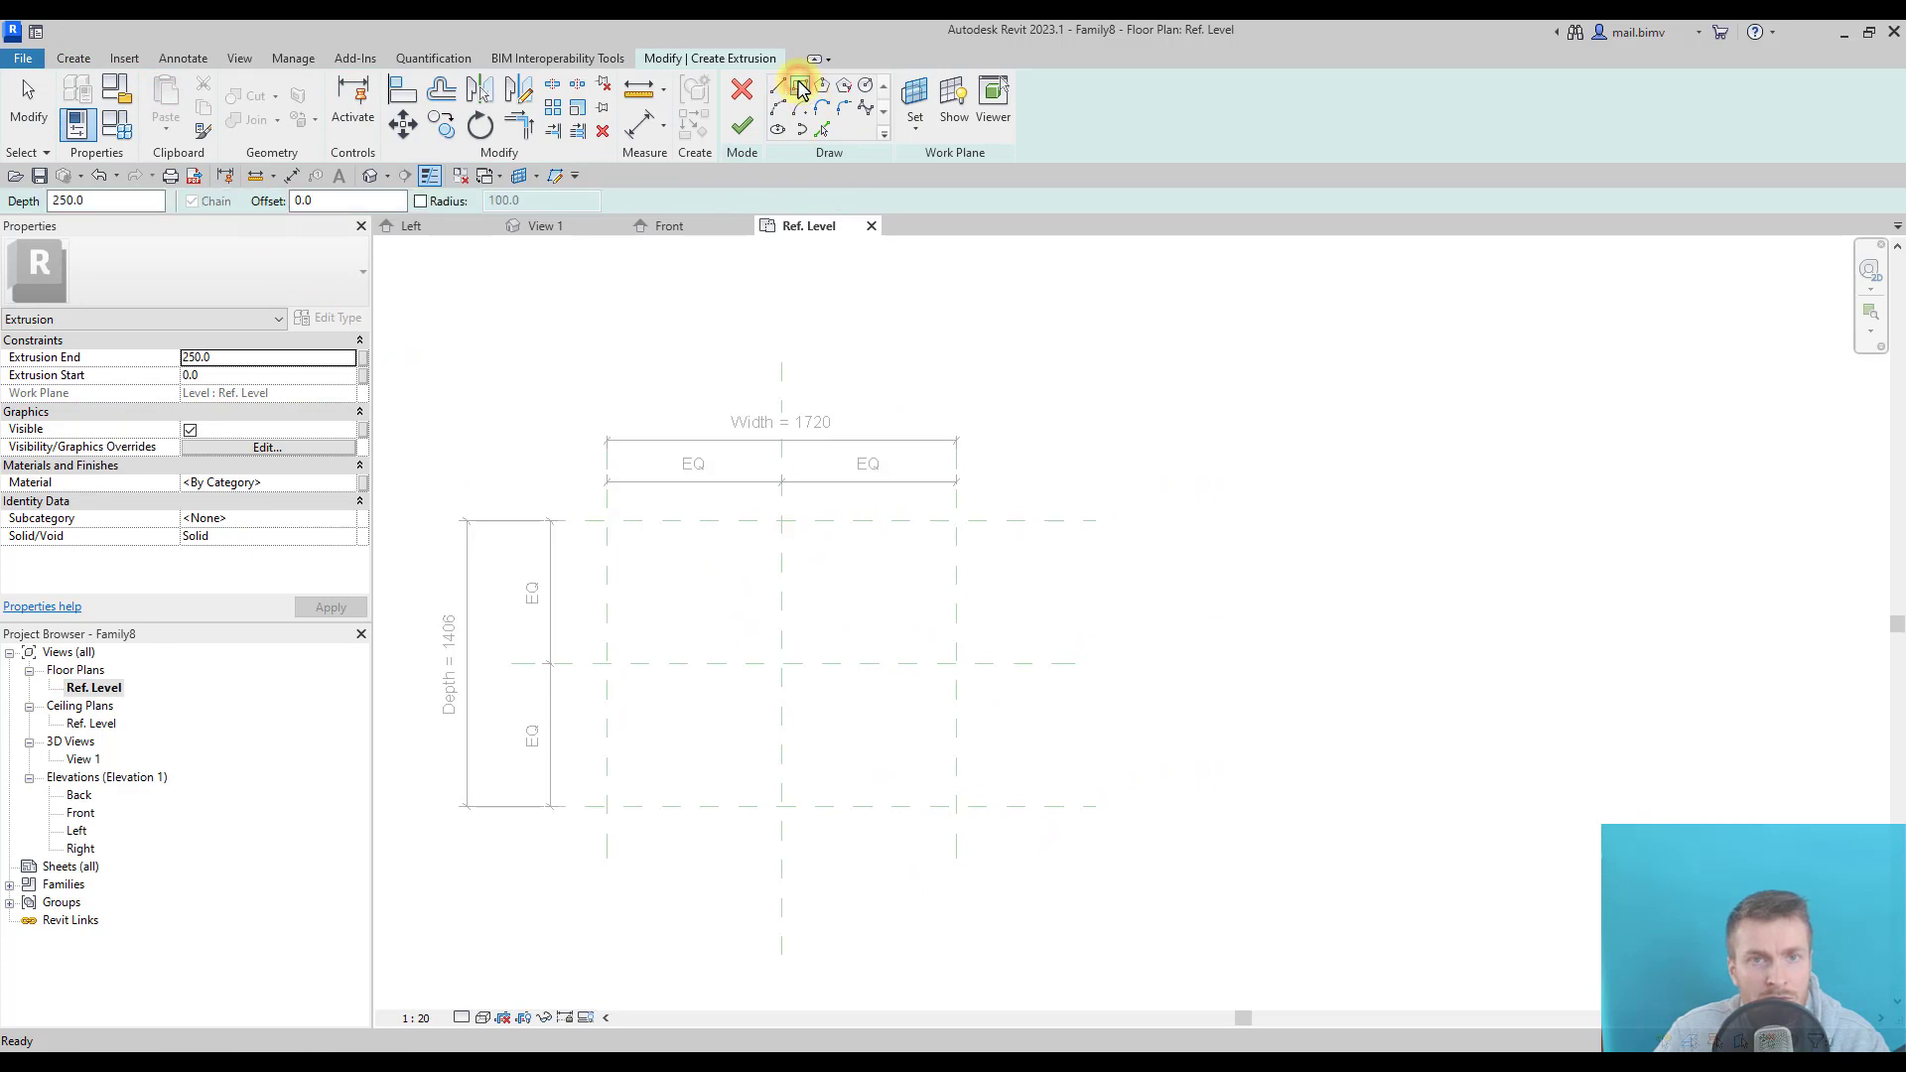
click(909, 99)
click(933, 554)
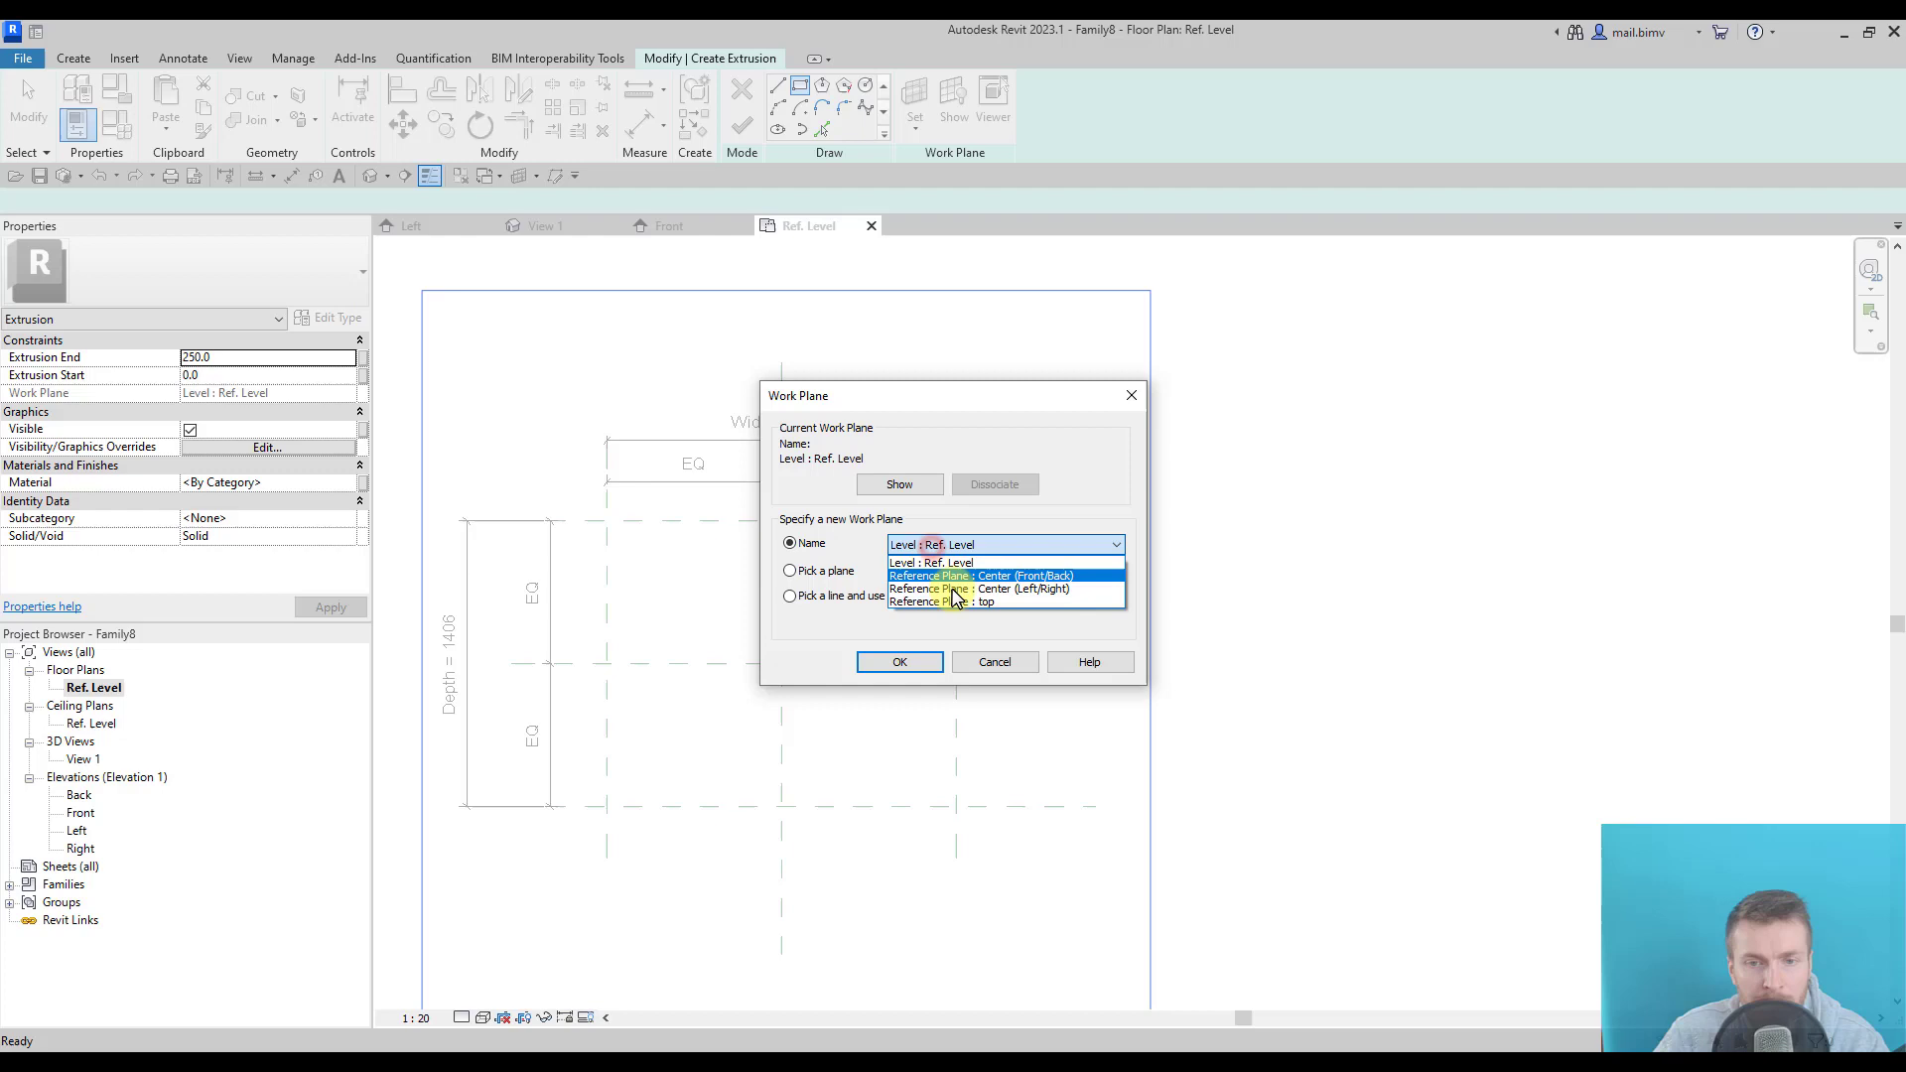
click(955, 601)
click(889, 662)
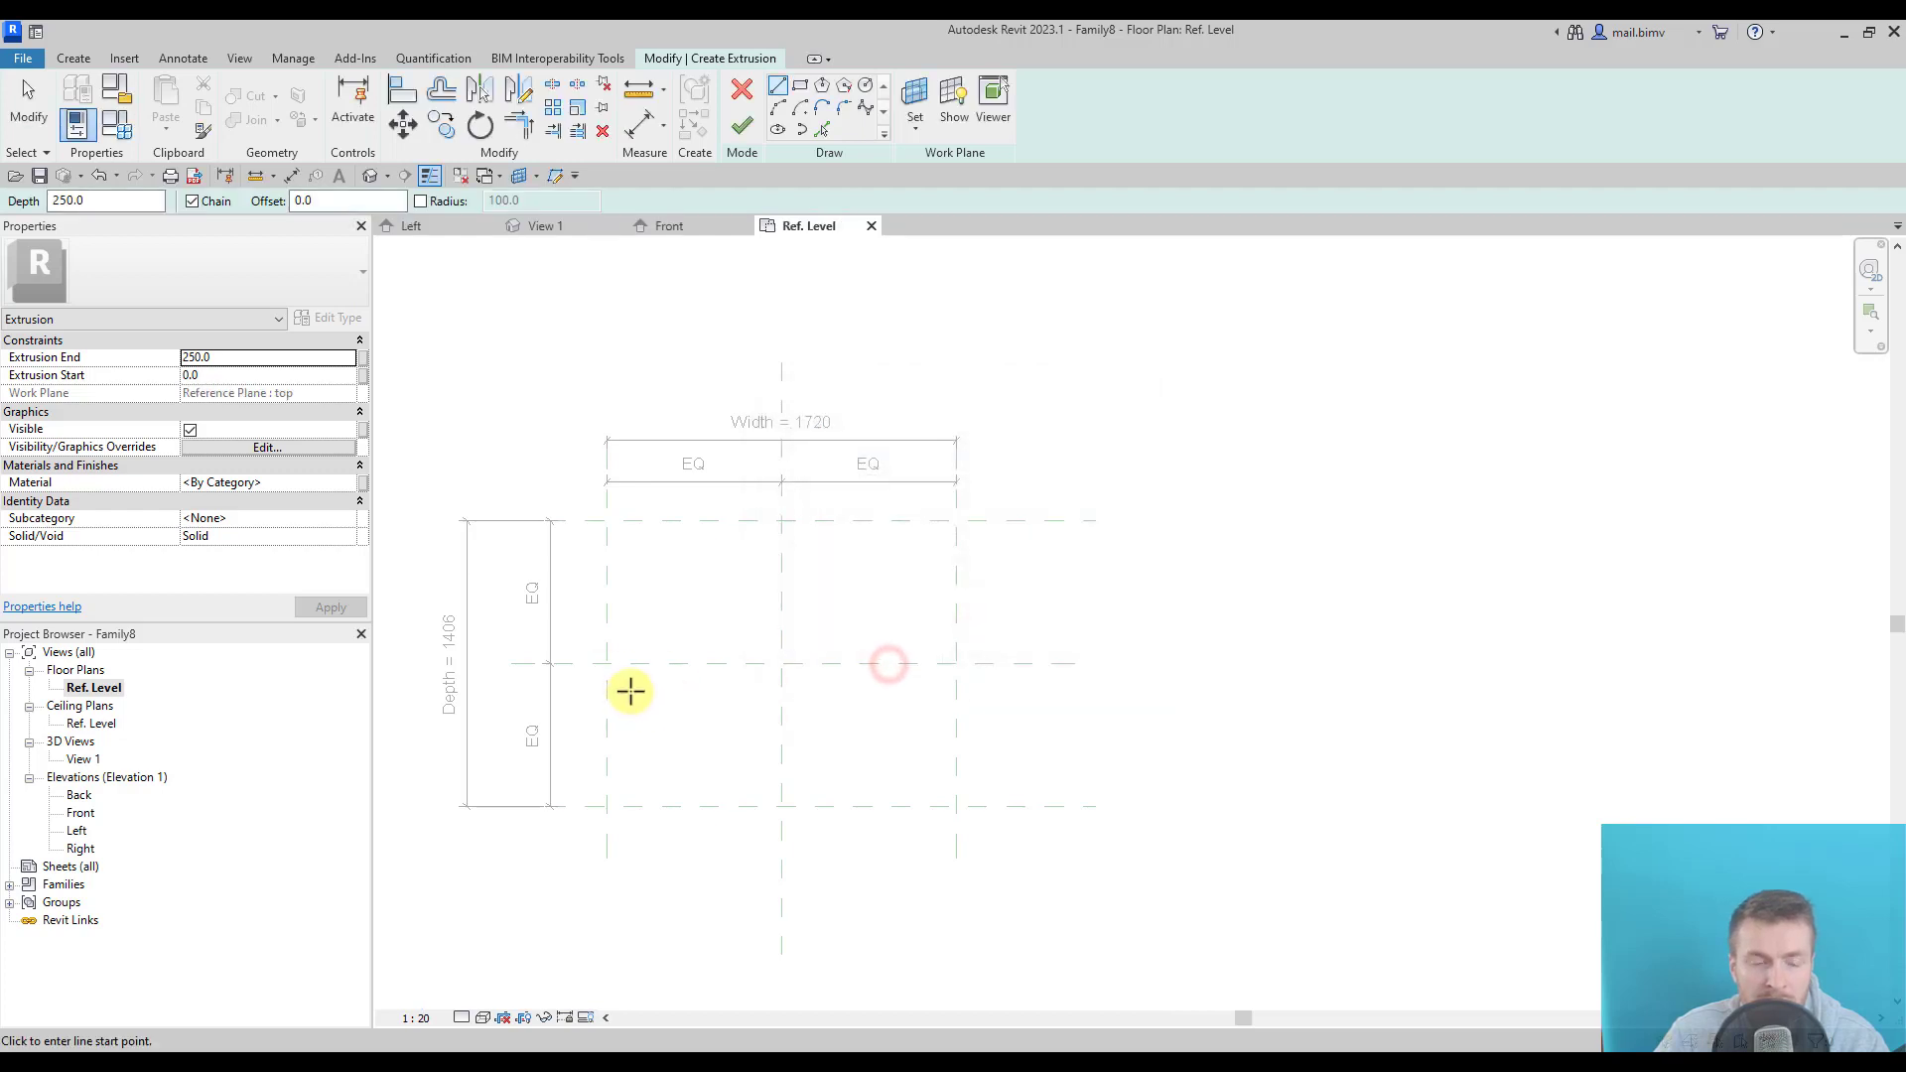
Draw the rectangle between the plane intersections and lock all four edges.
click(800, 87)
click(608, 520)
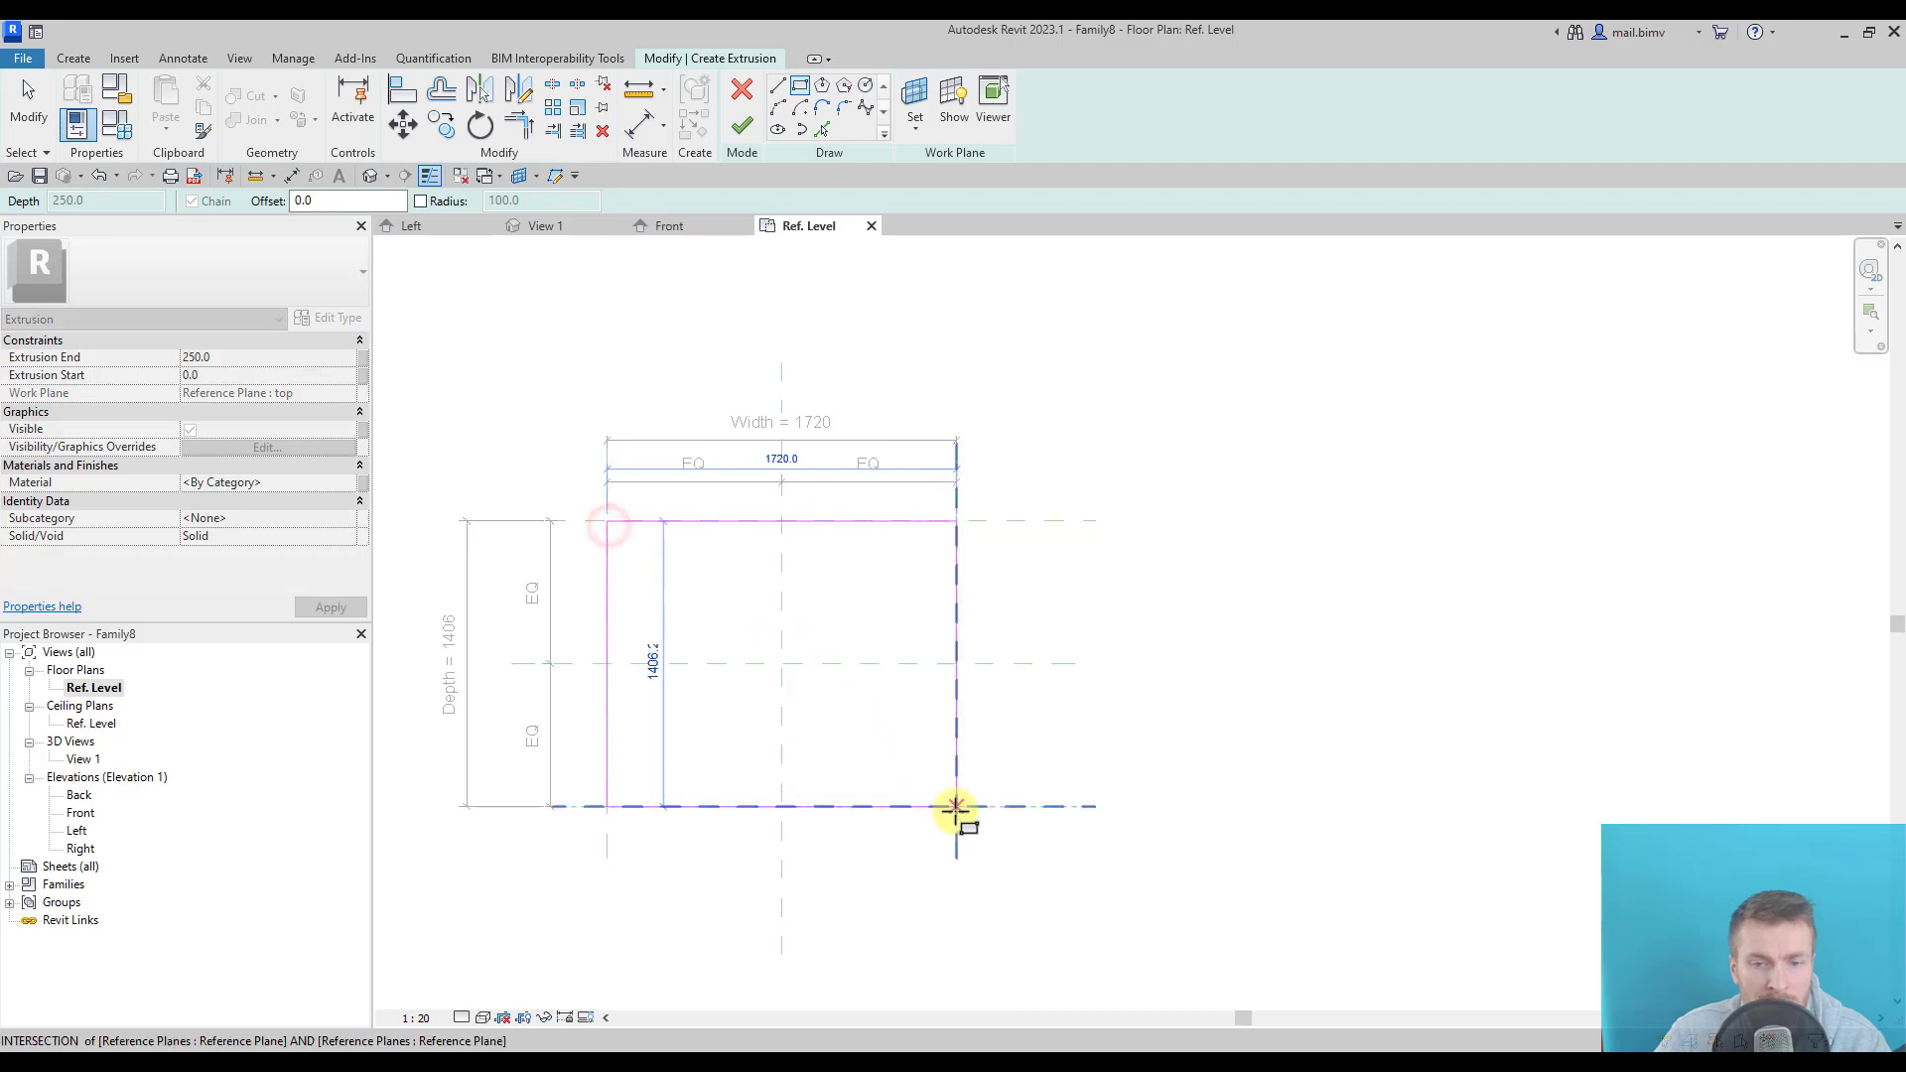
click(956, 806)
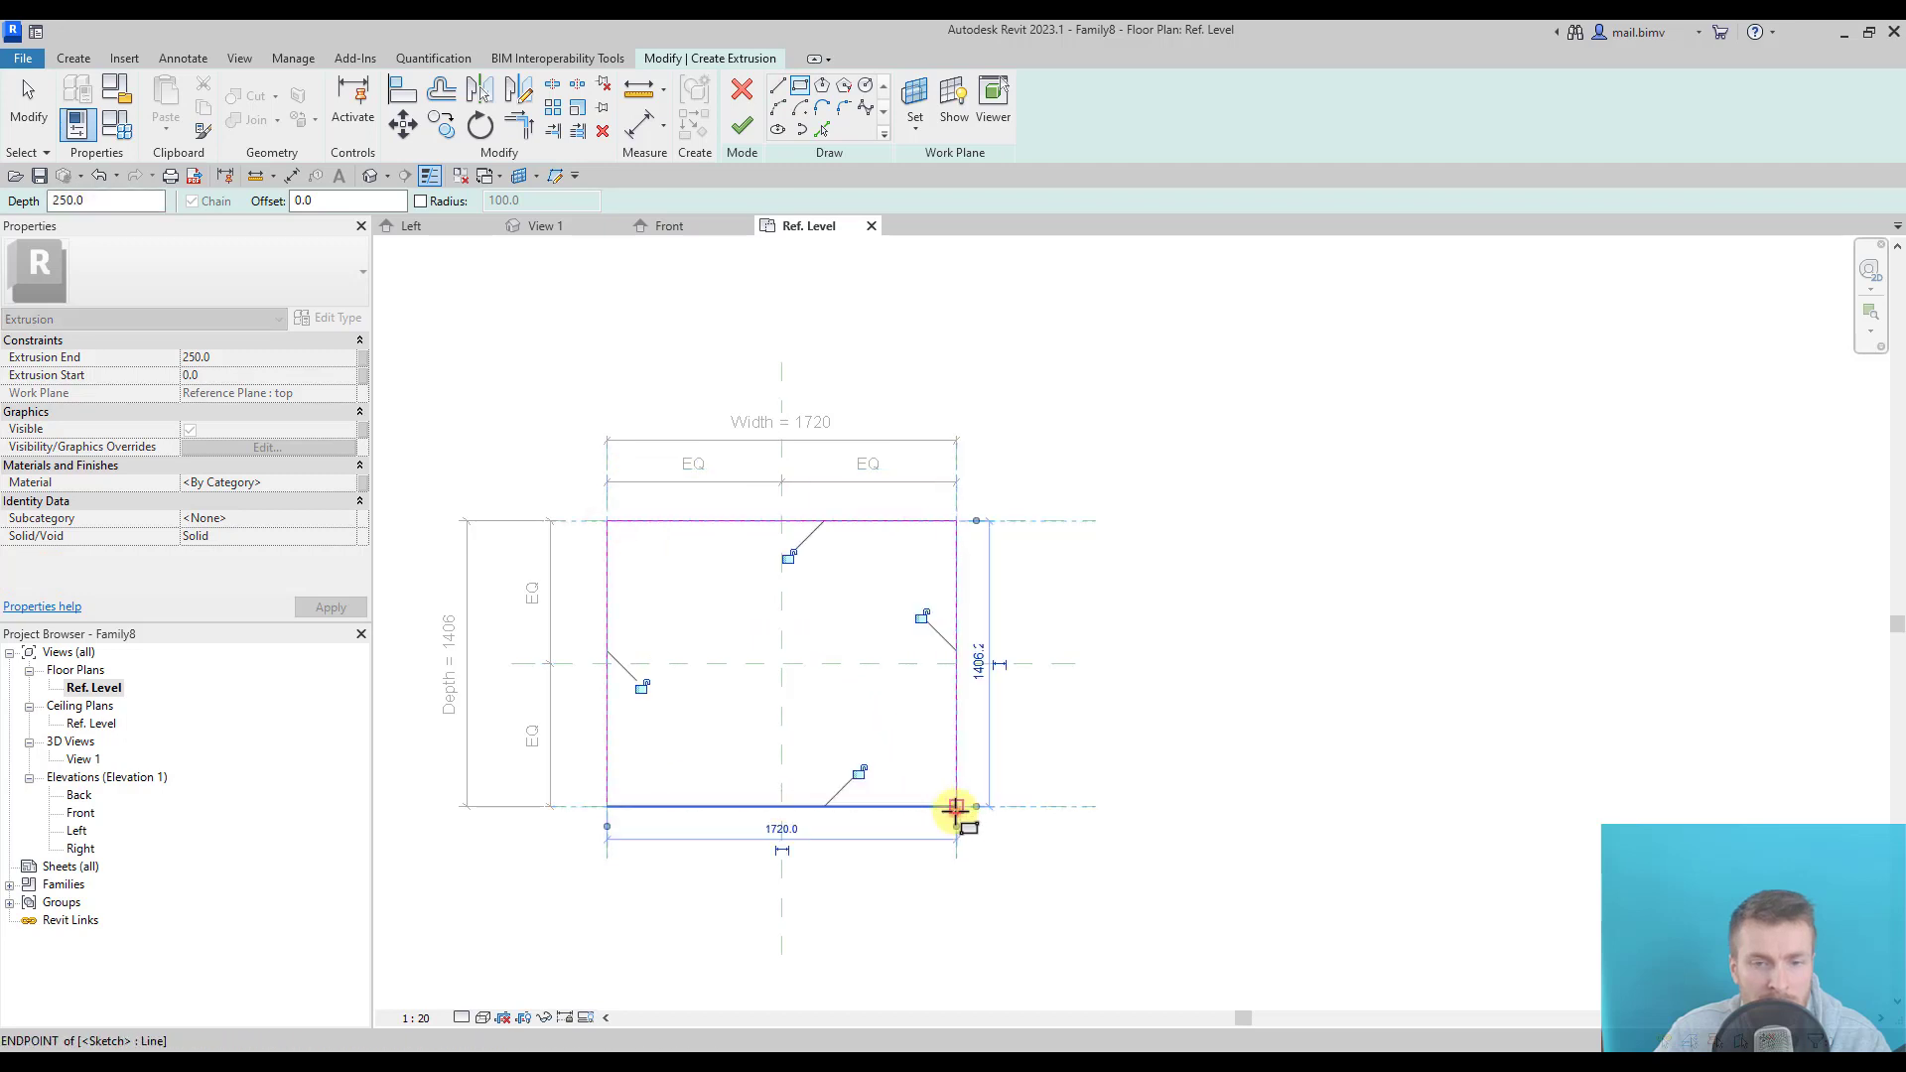
click(857, 773)
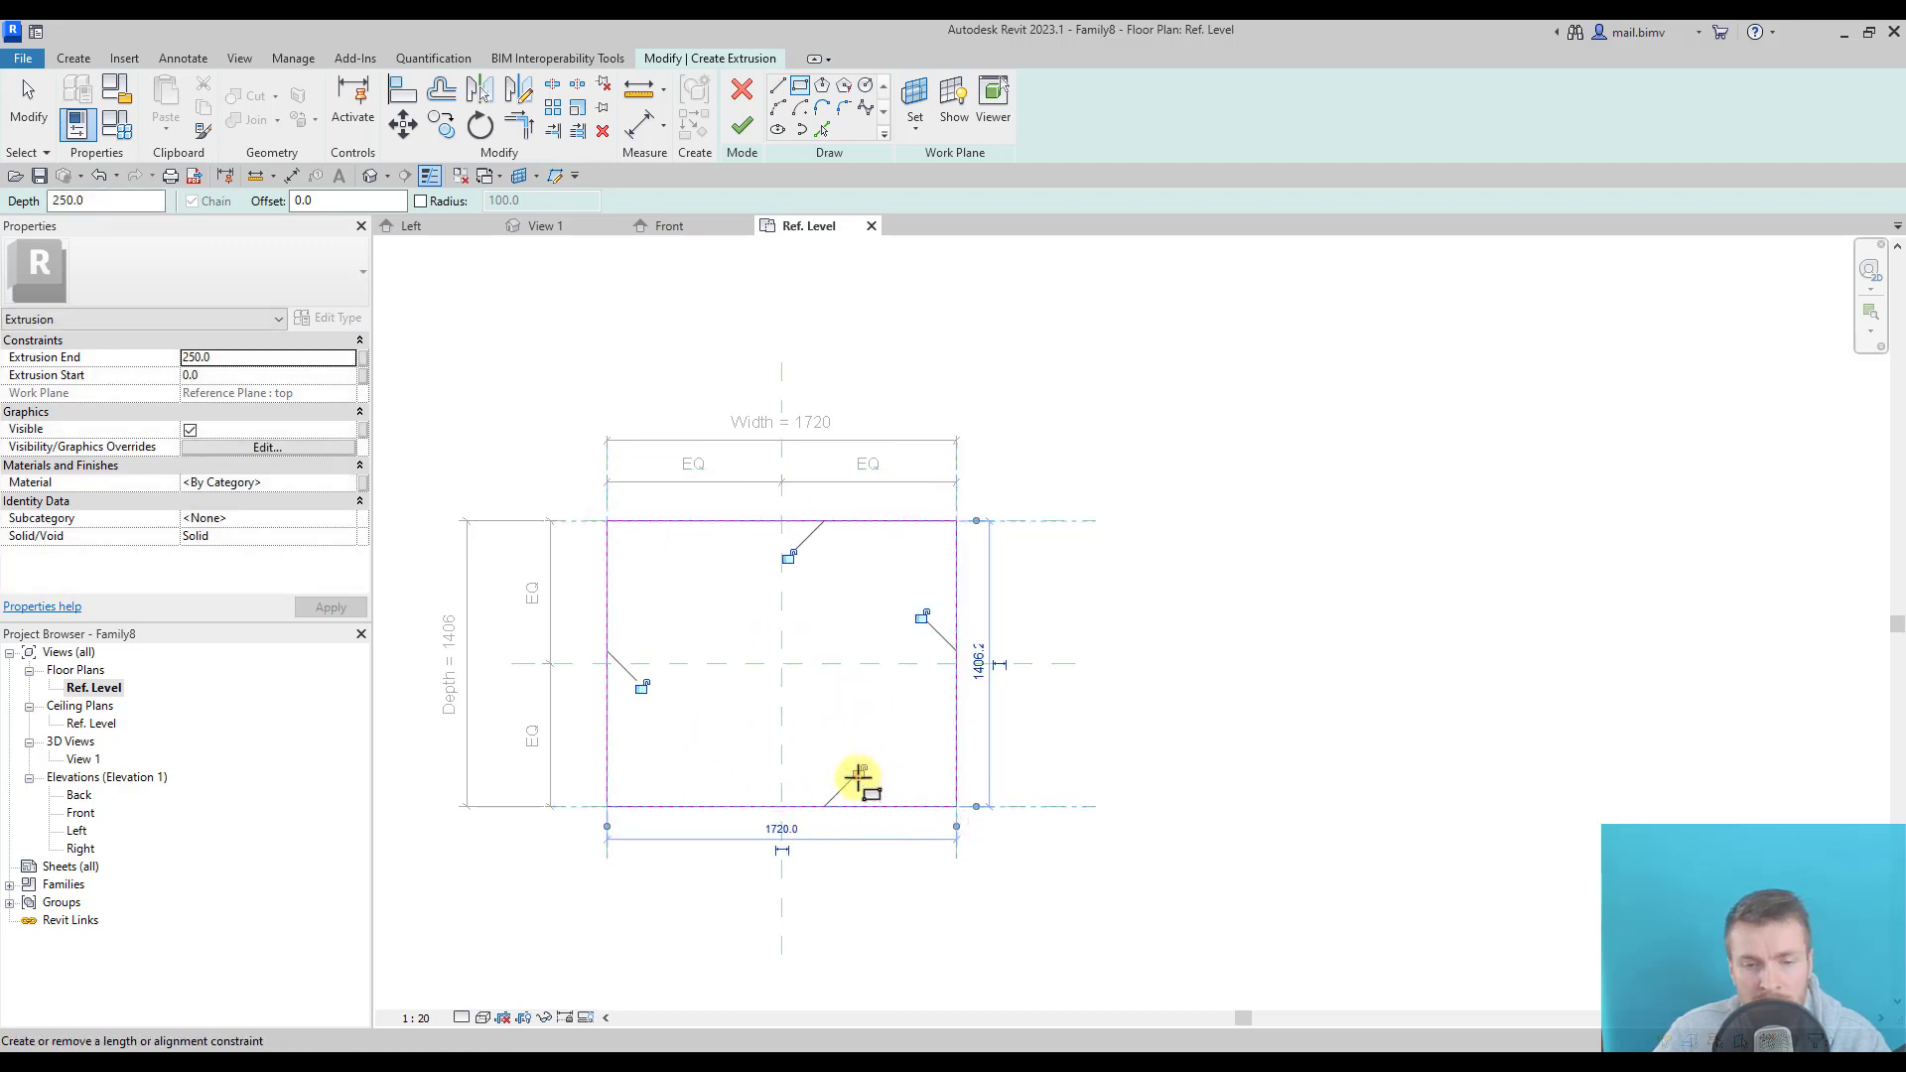
click(641, 686)
click(788, 557)
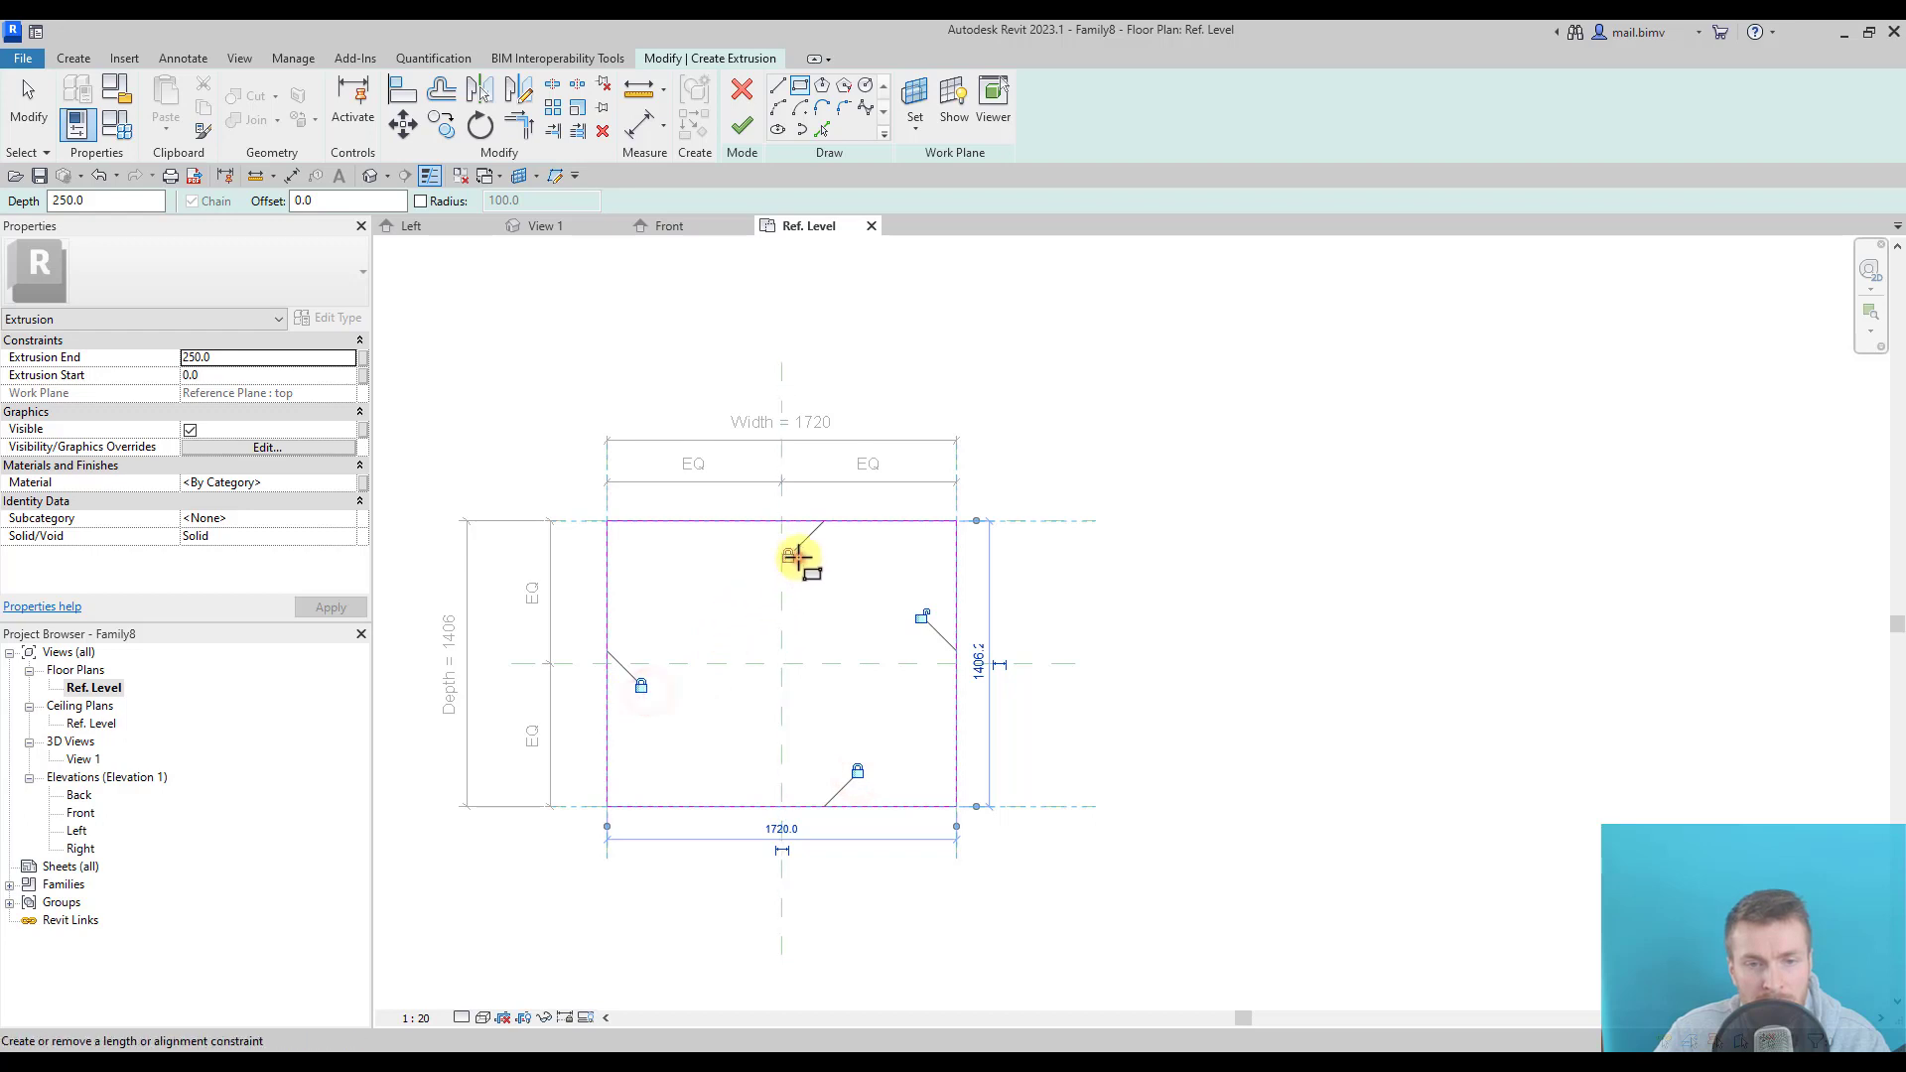
click(922, 617)
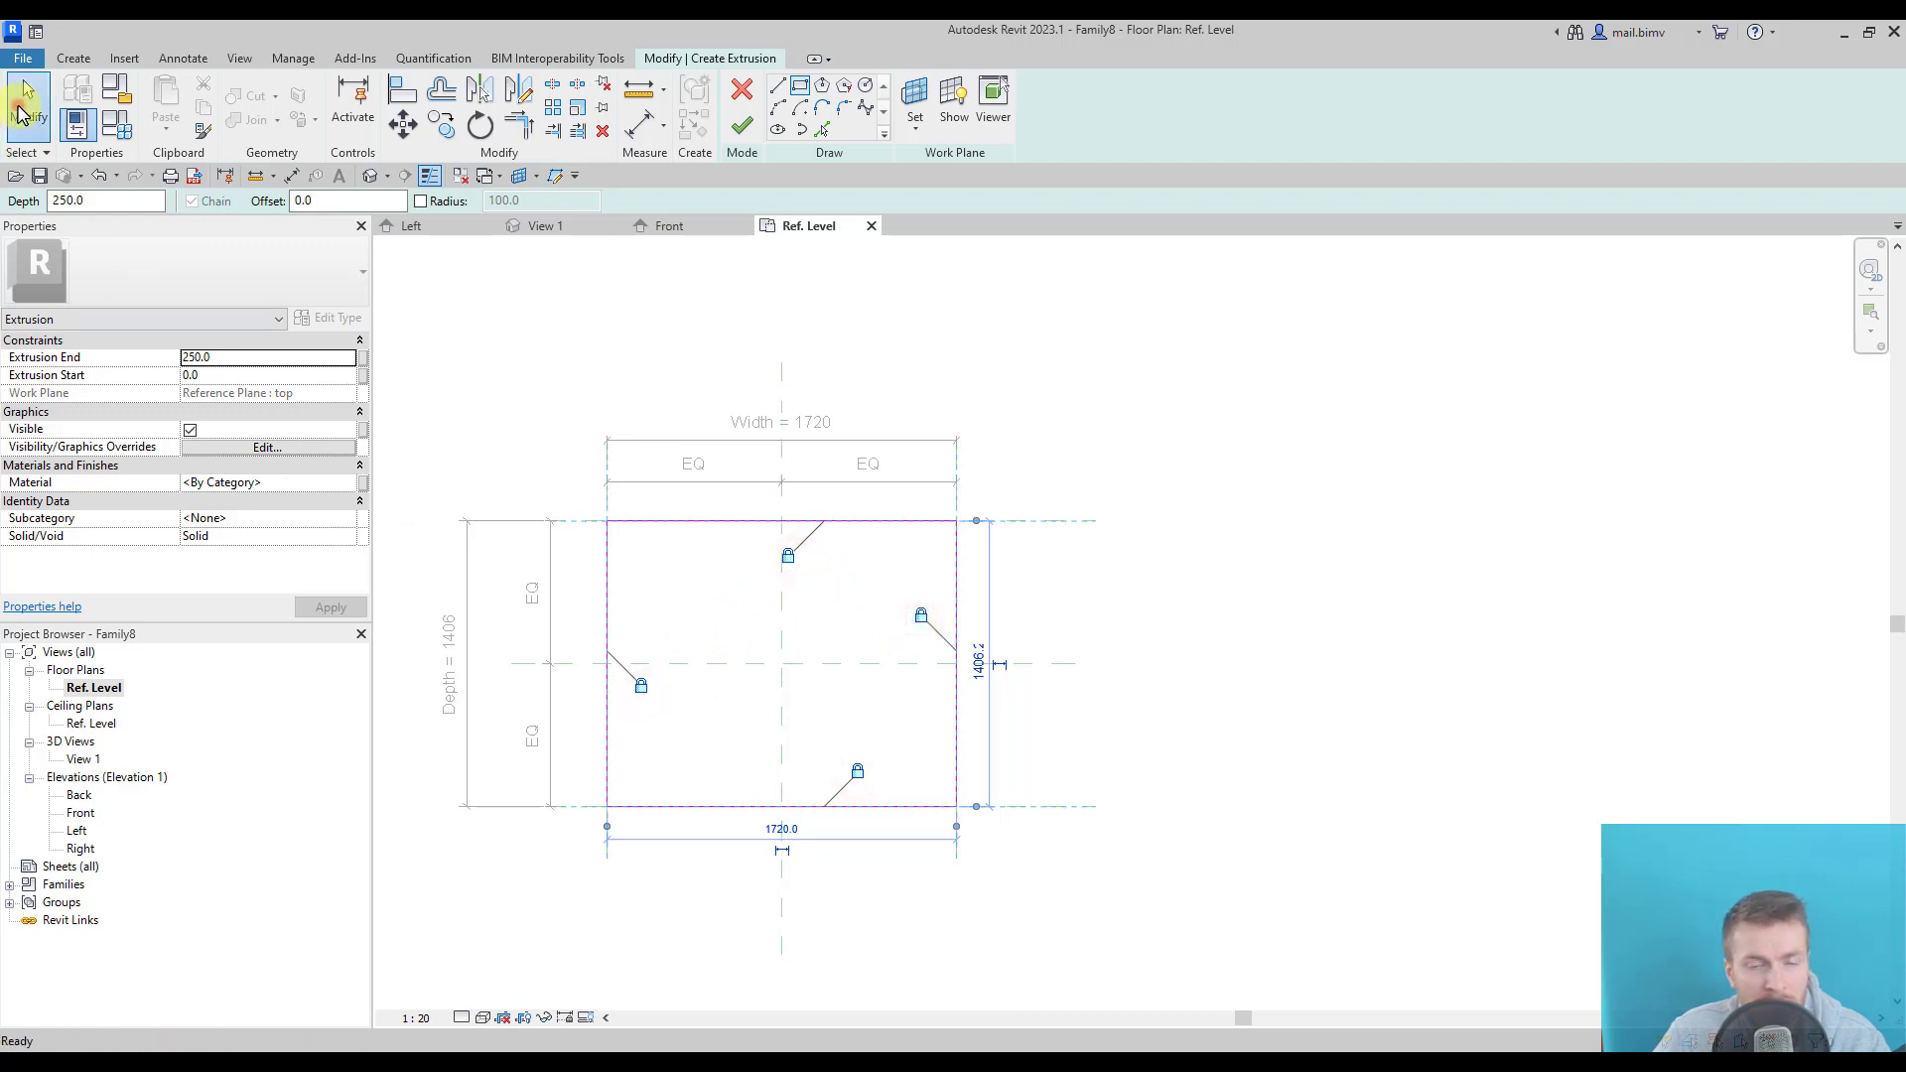
click(21, 114)
Test the right edge's constraint and align it to the right Width plane.
click(957, 723)
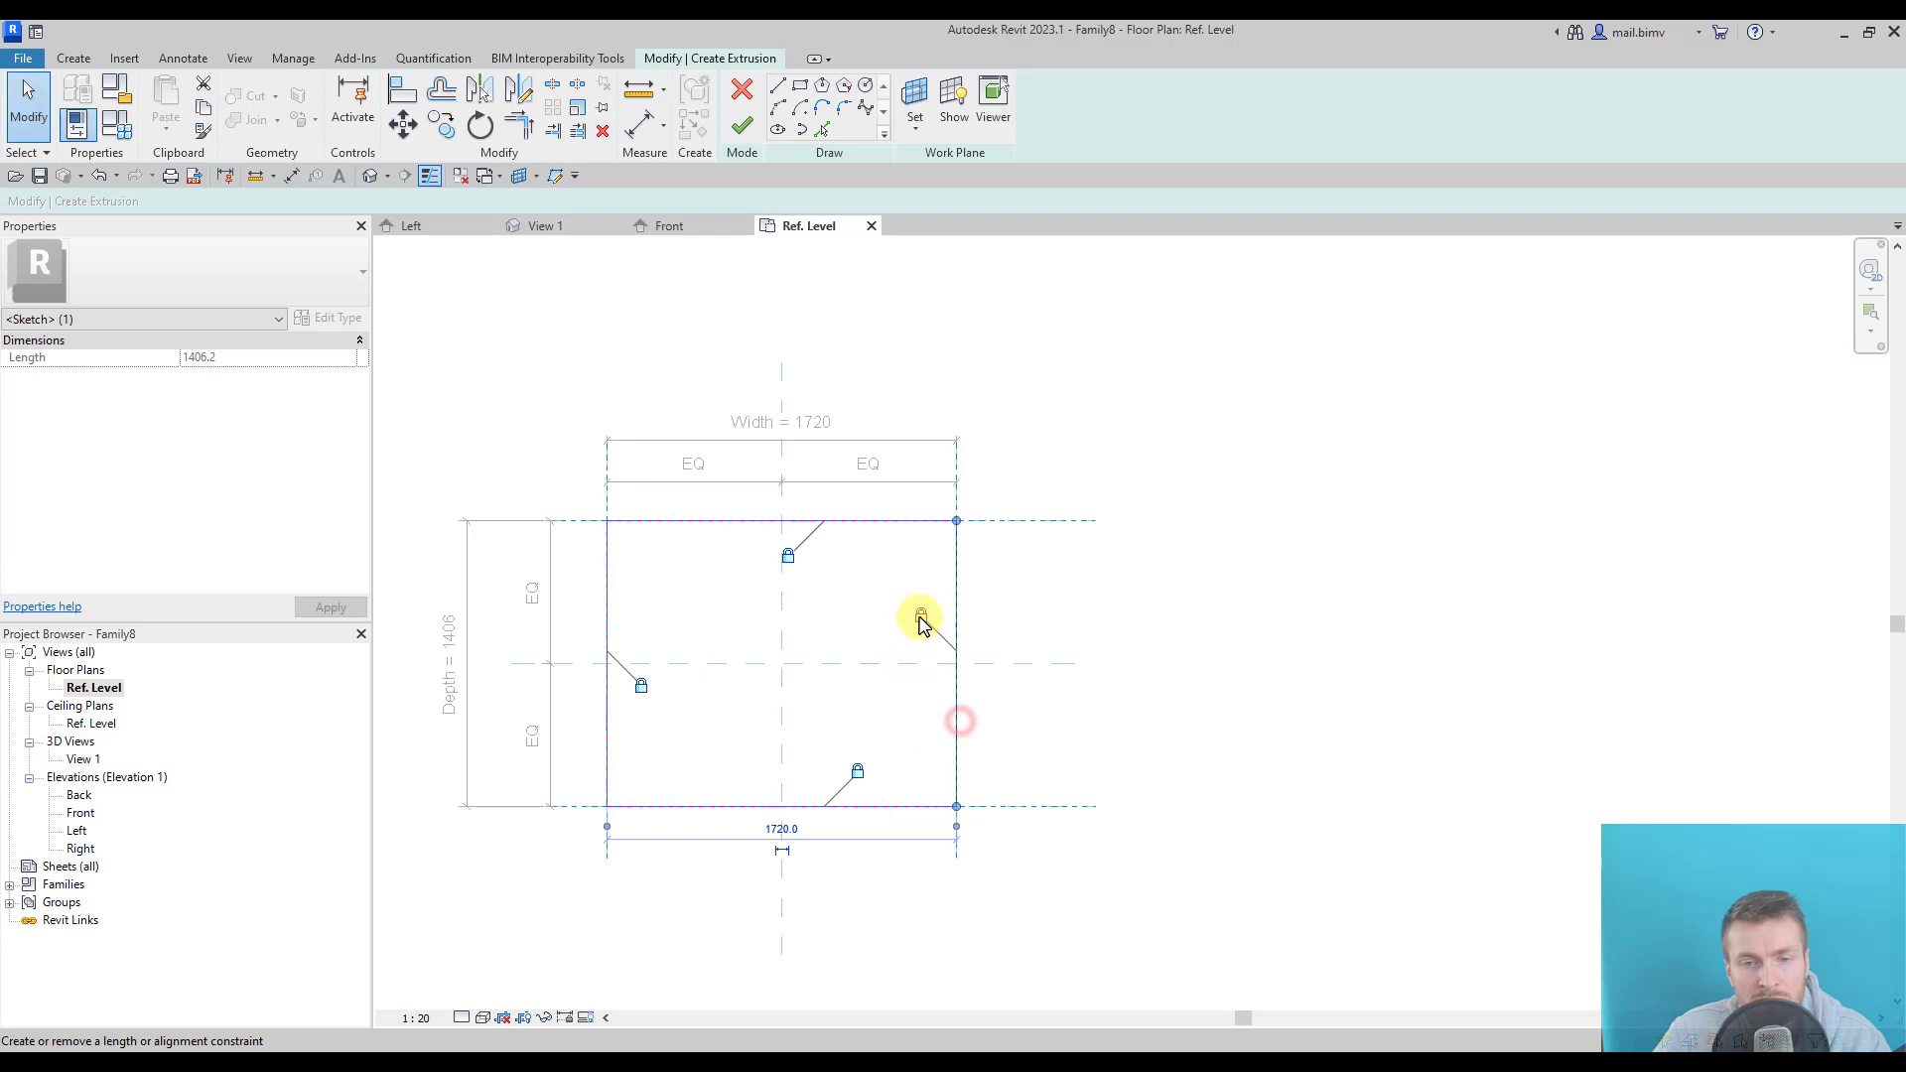
click(922, 618)
click(1033, 756)
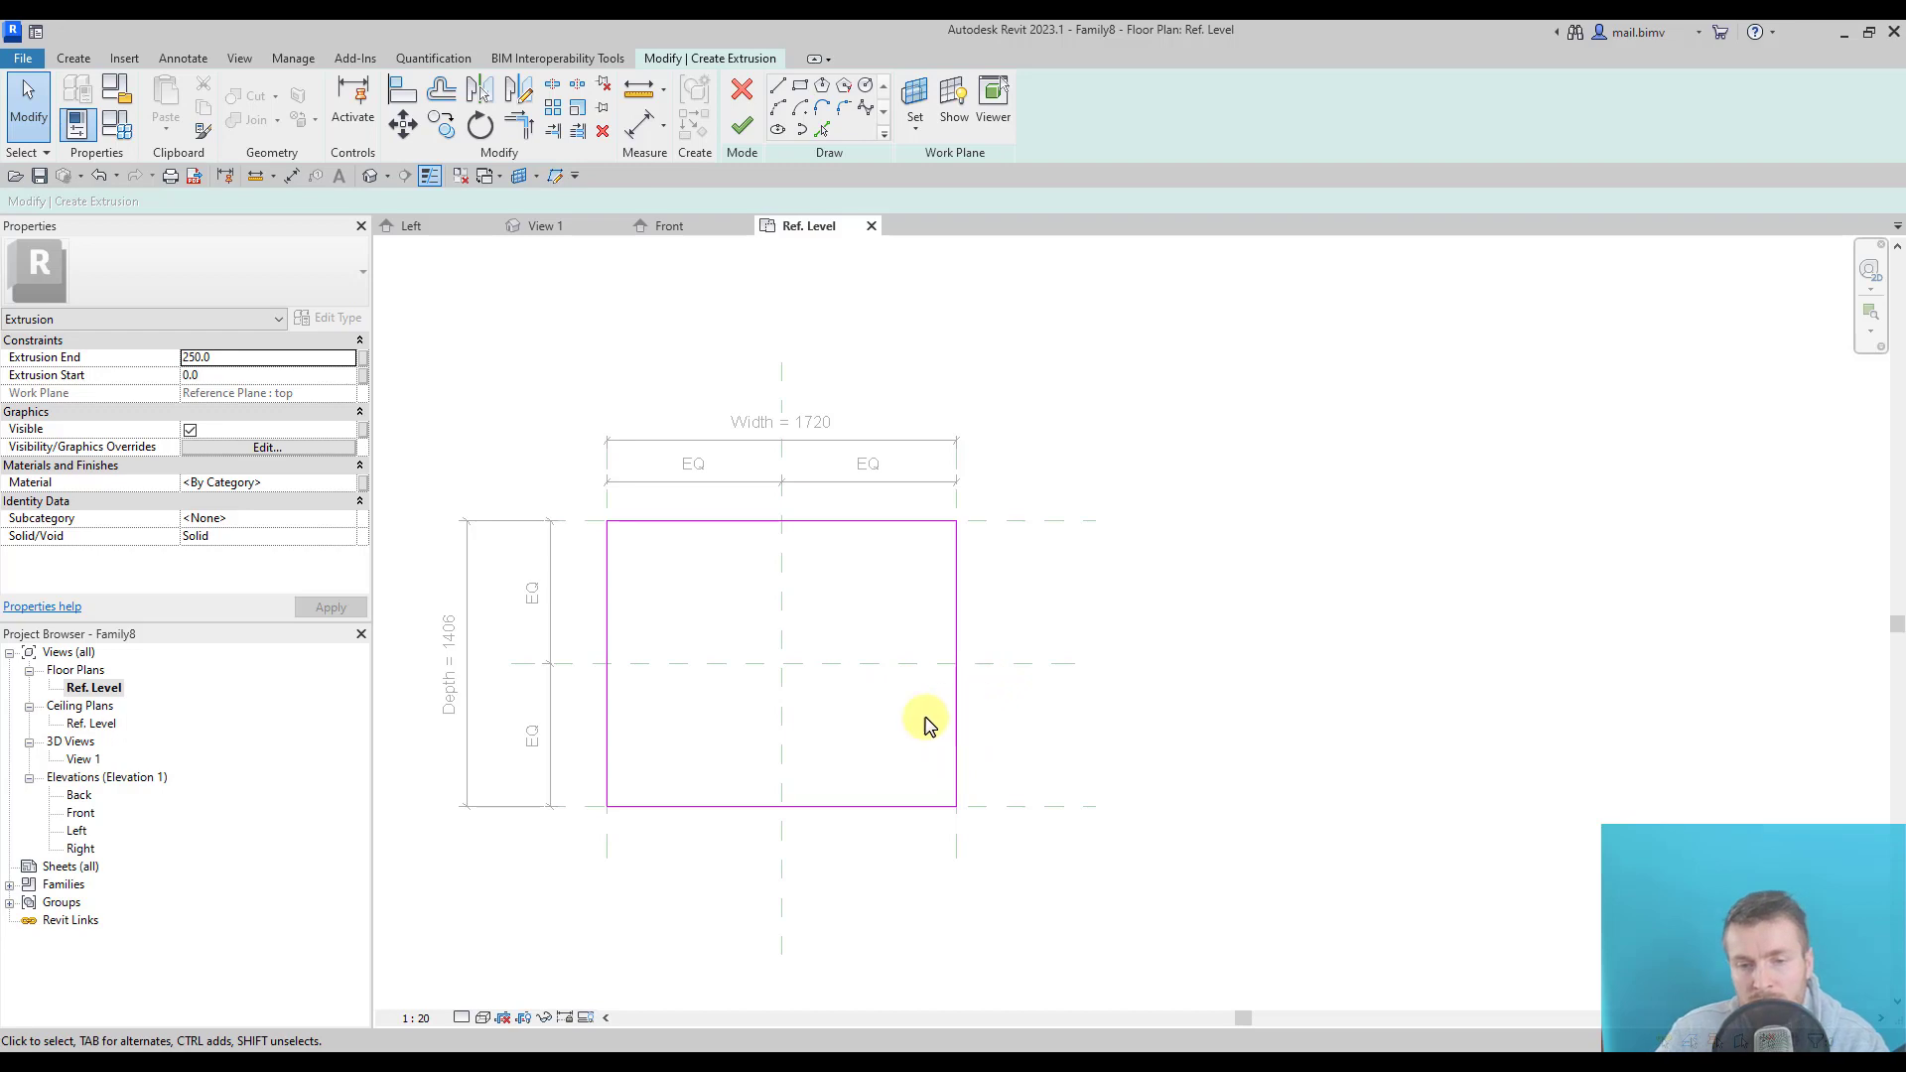
click(955, 748)
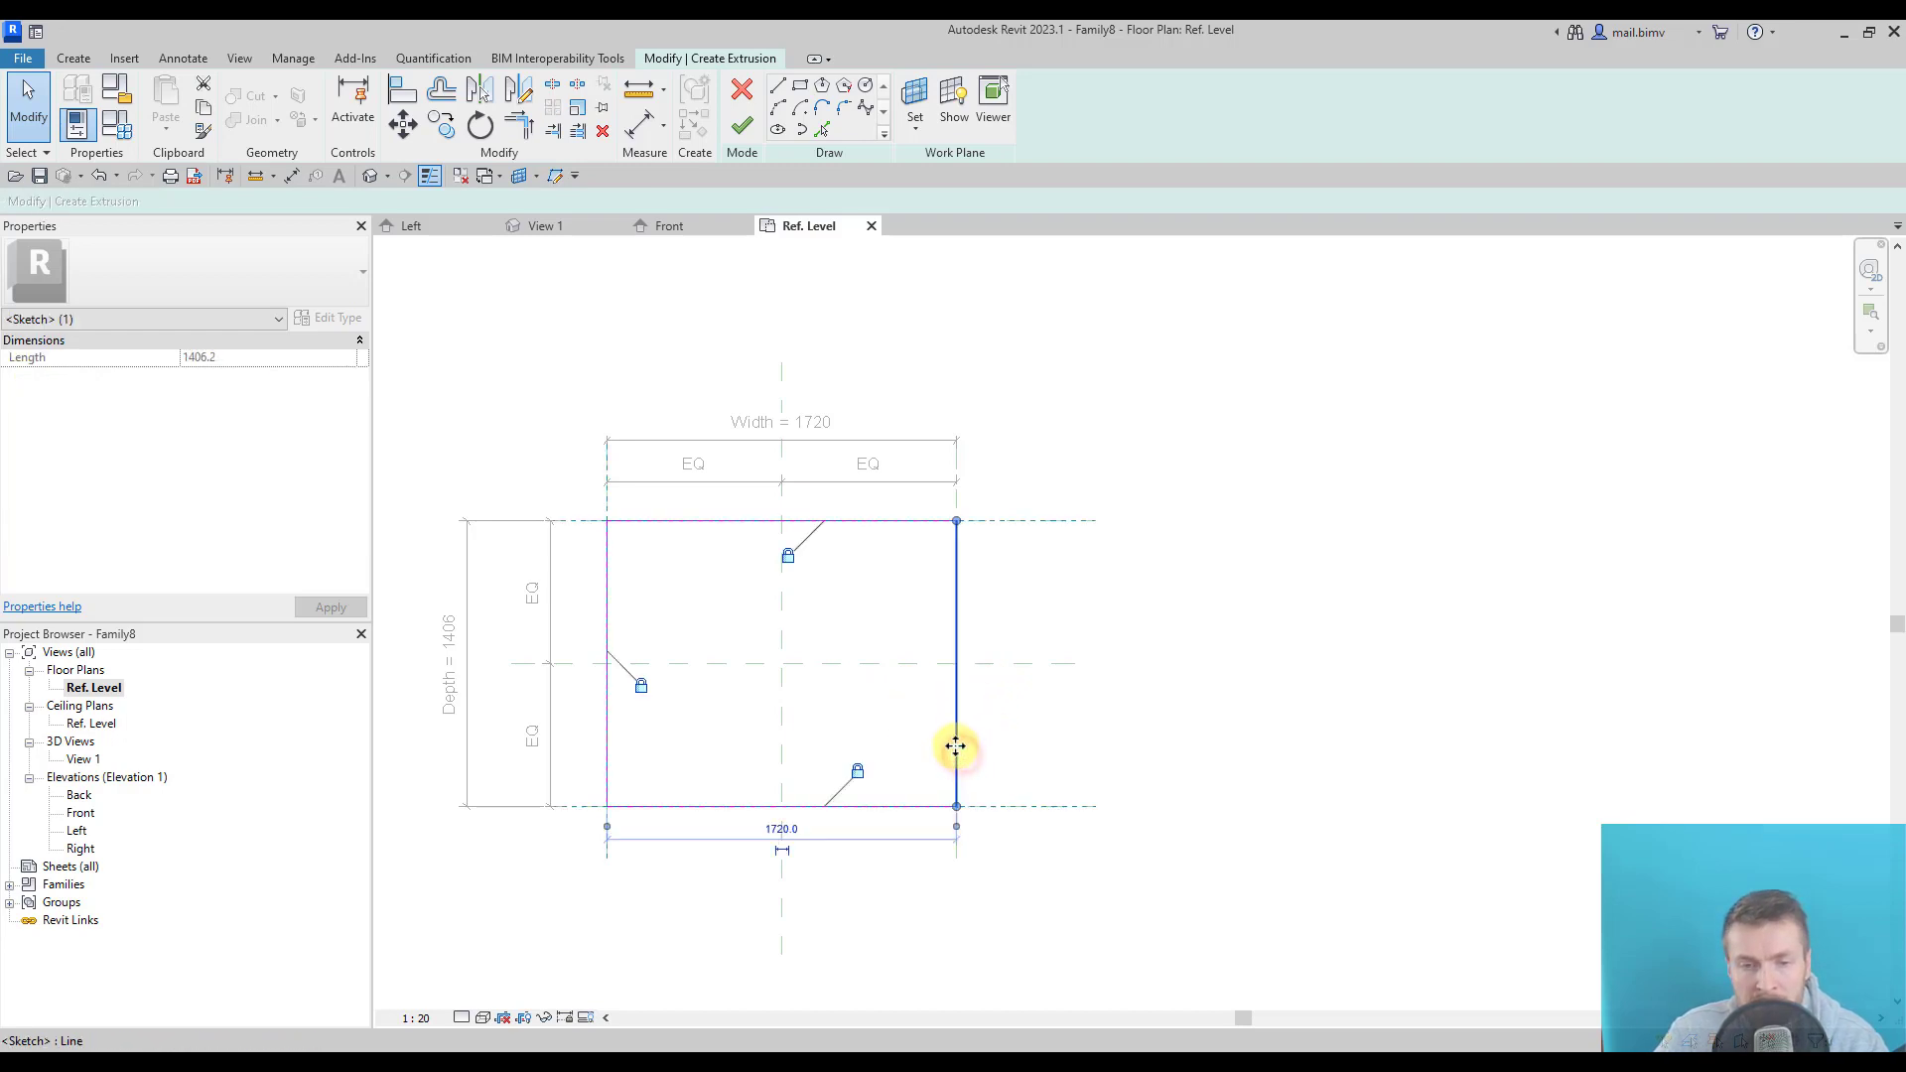
mouse_move(956, 747)
mouse_down()
mouse_move(896, 734)
mouse_move(957, 732)
mouse_move(887, 740)
mouse_up()
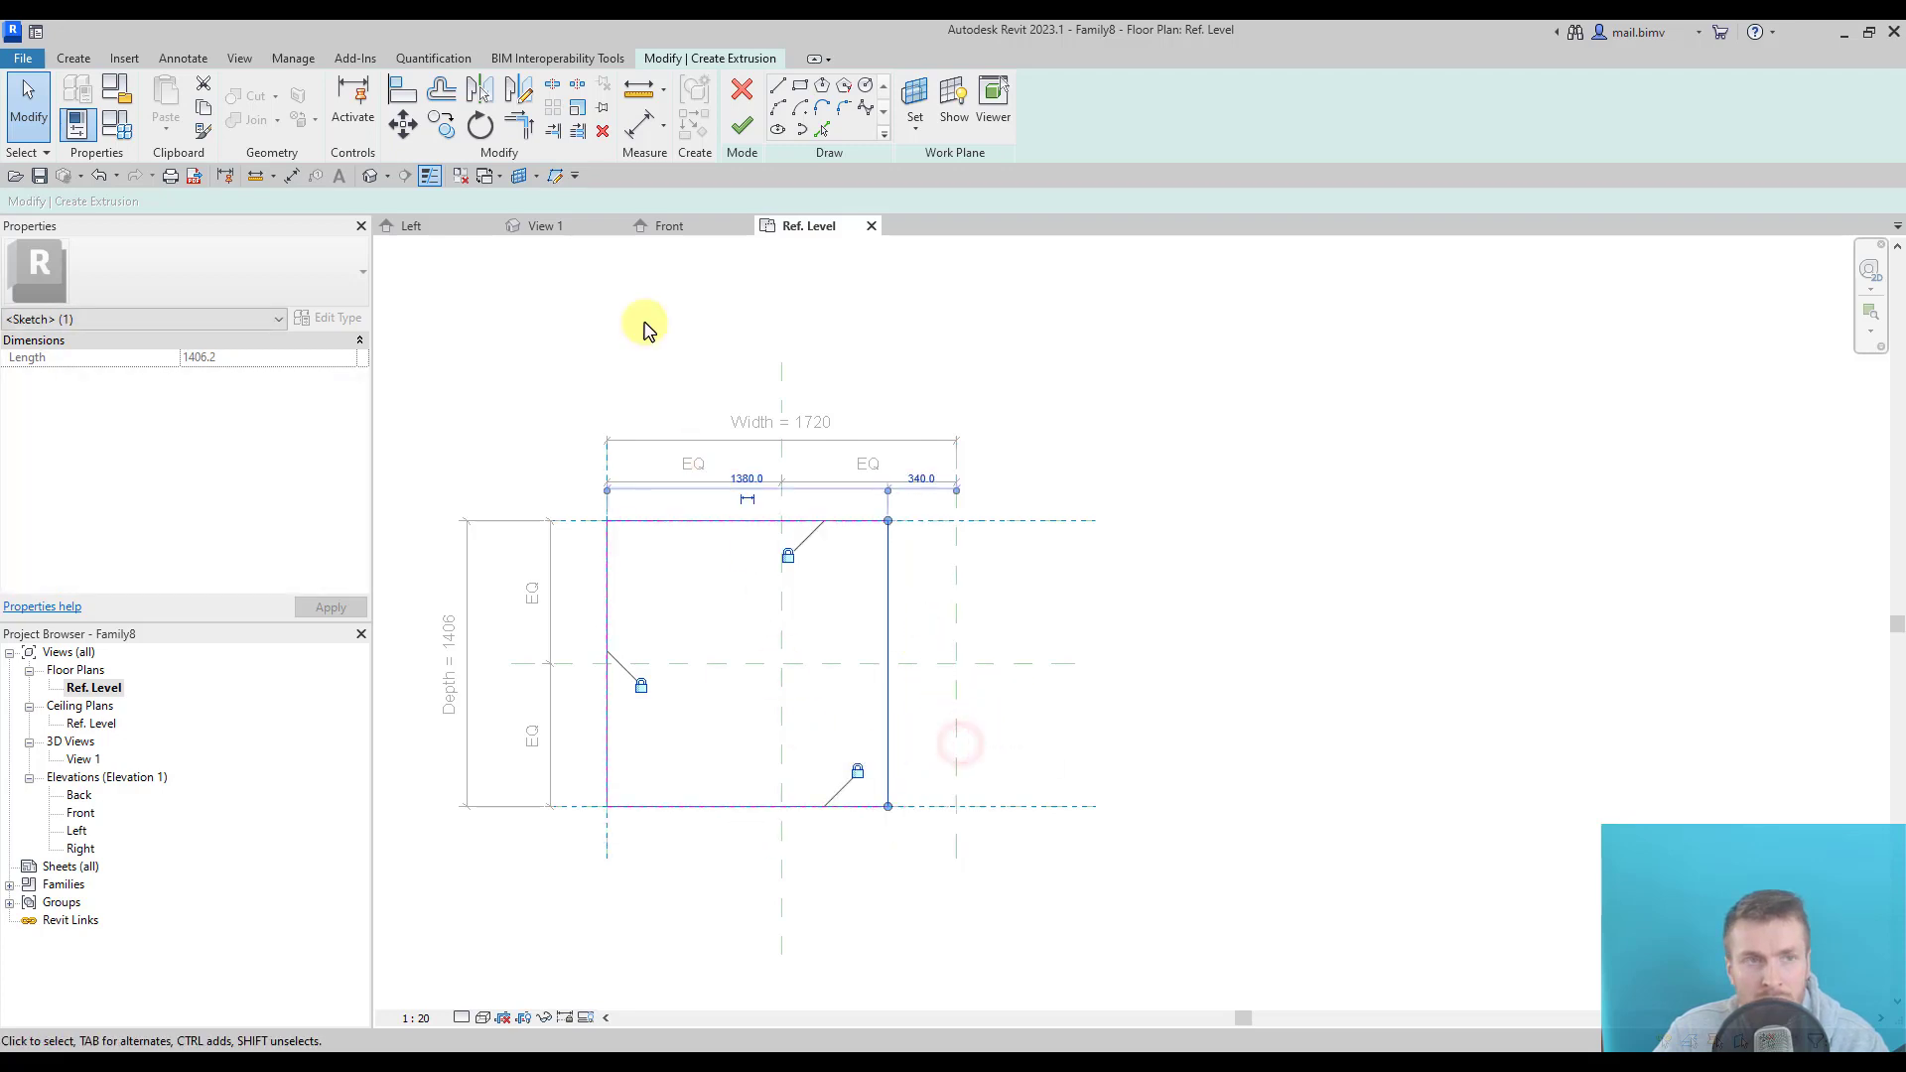
click(402, 99)
click(960, 620)
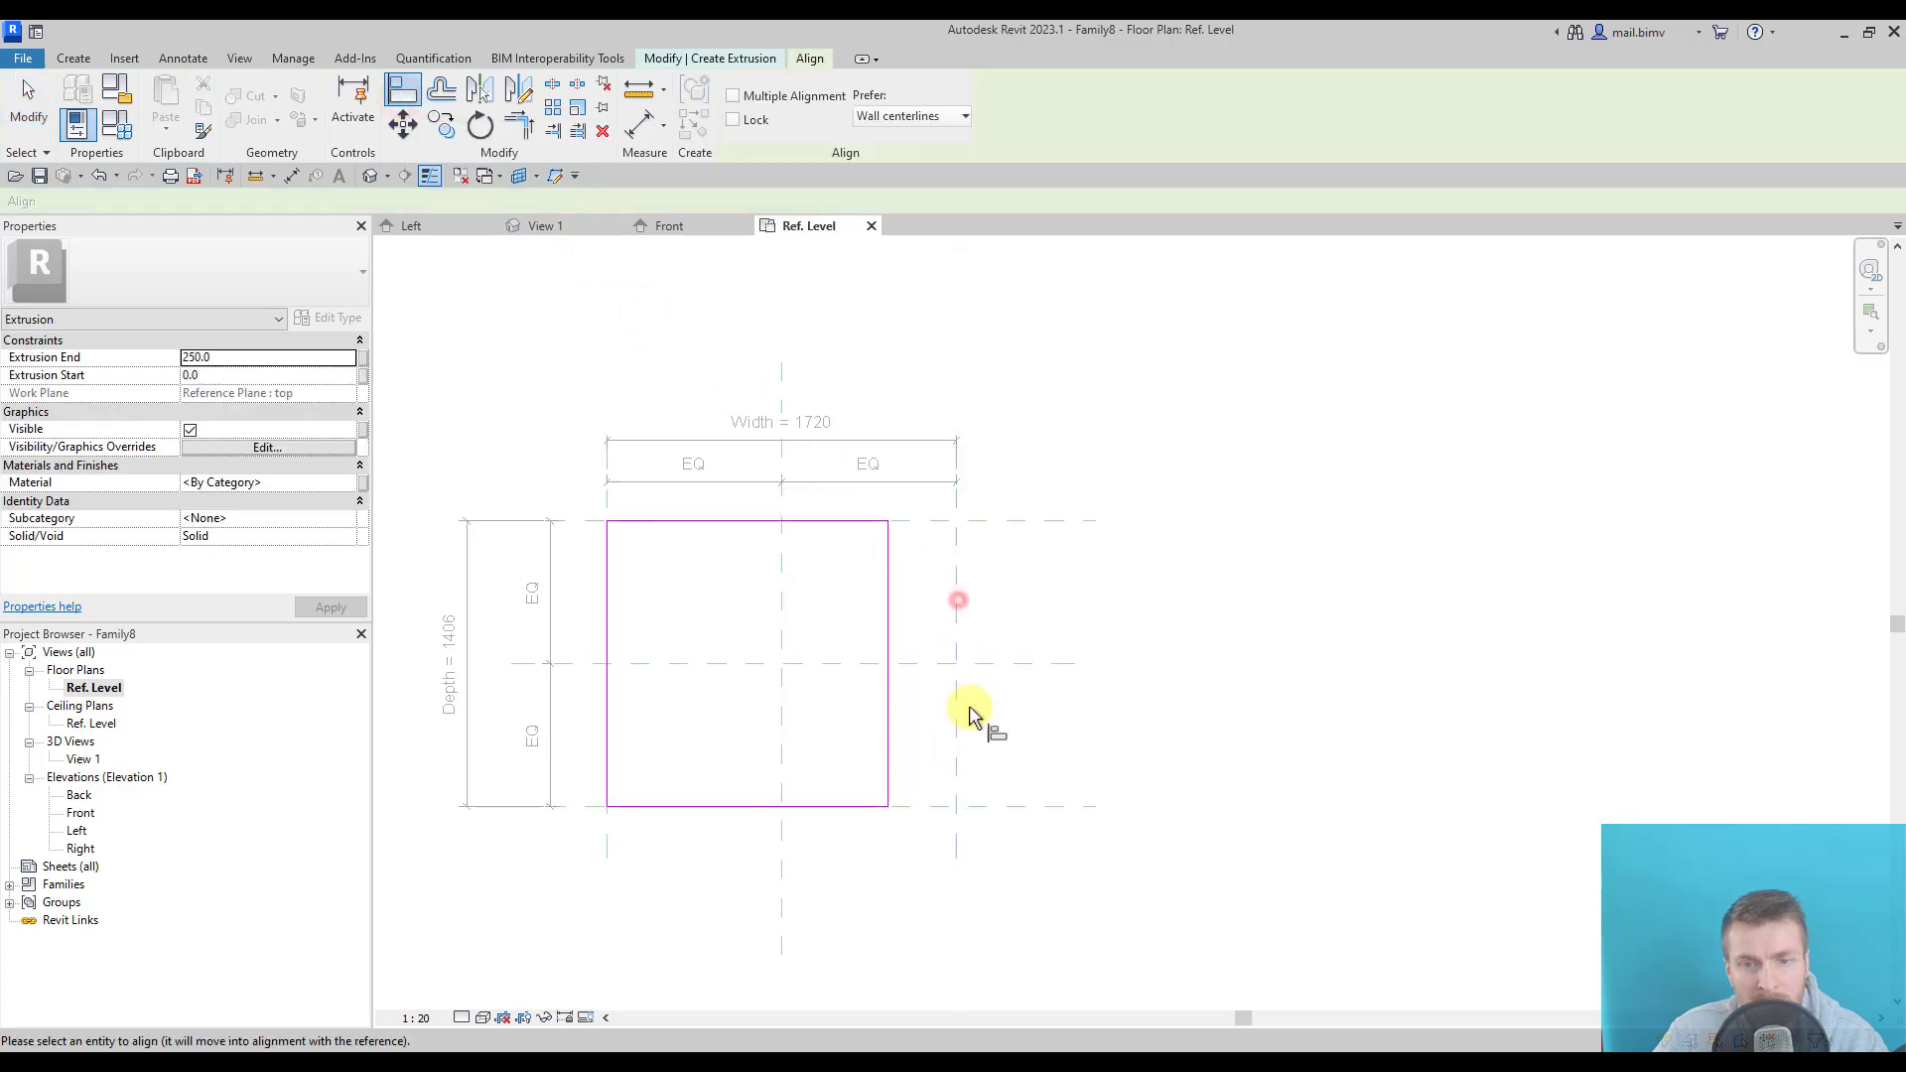
click(887, 596)
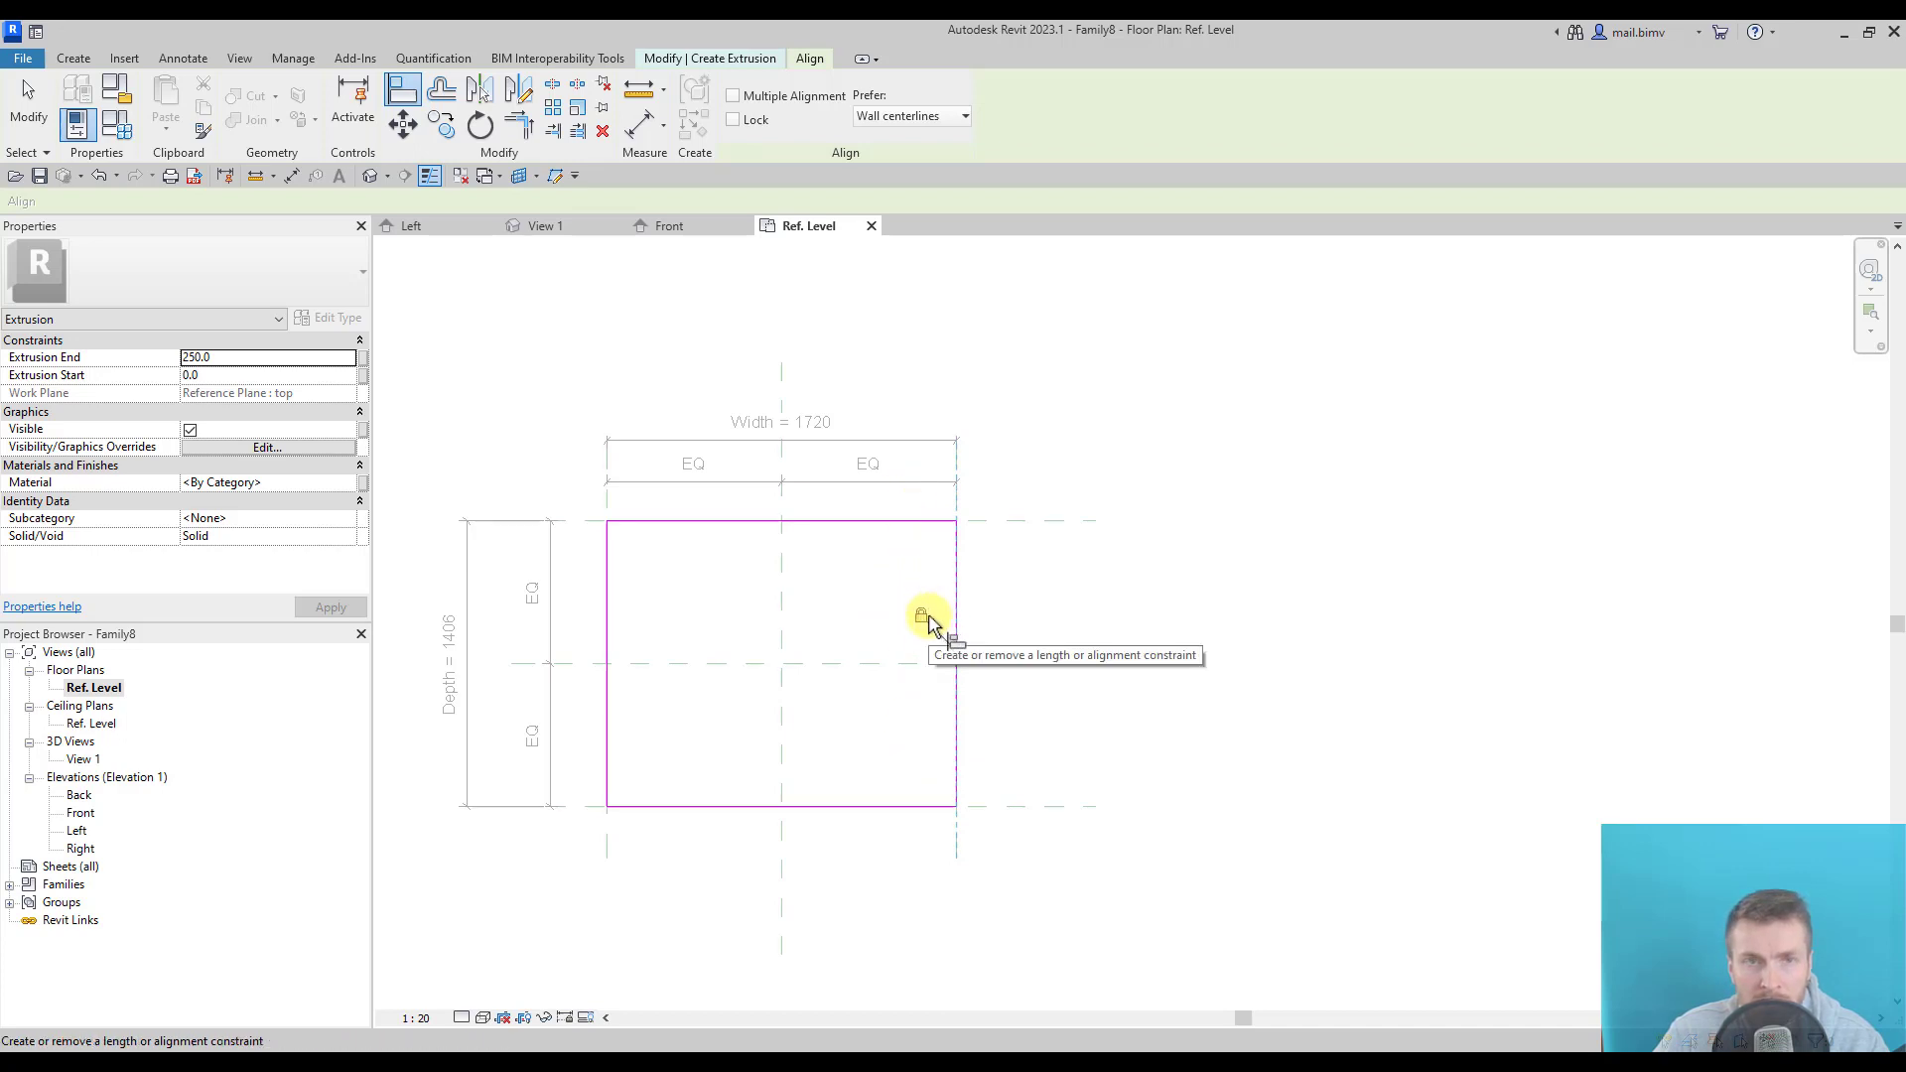
click(28, 99)
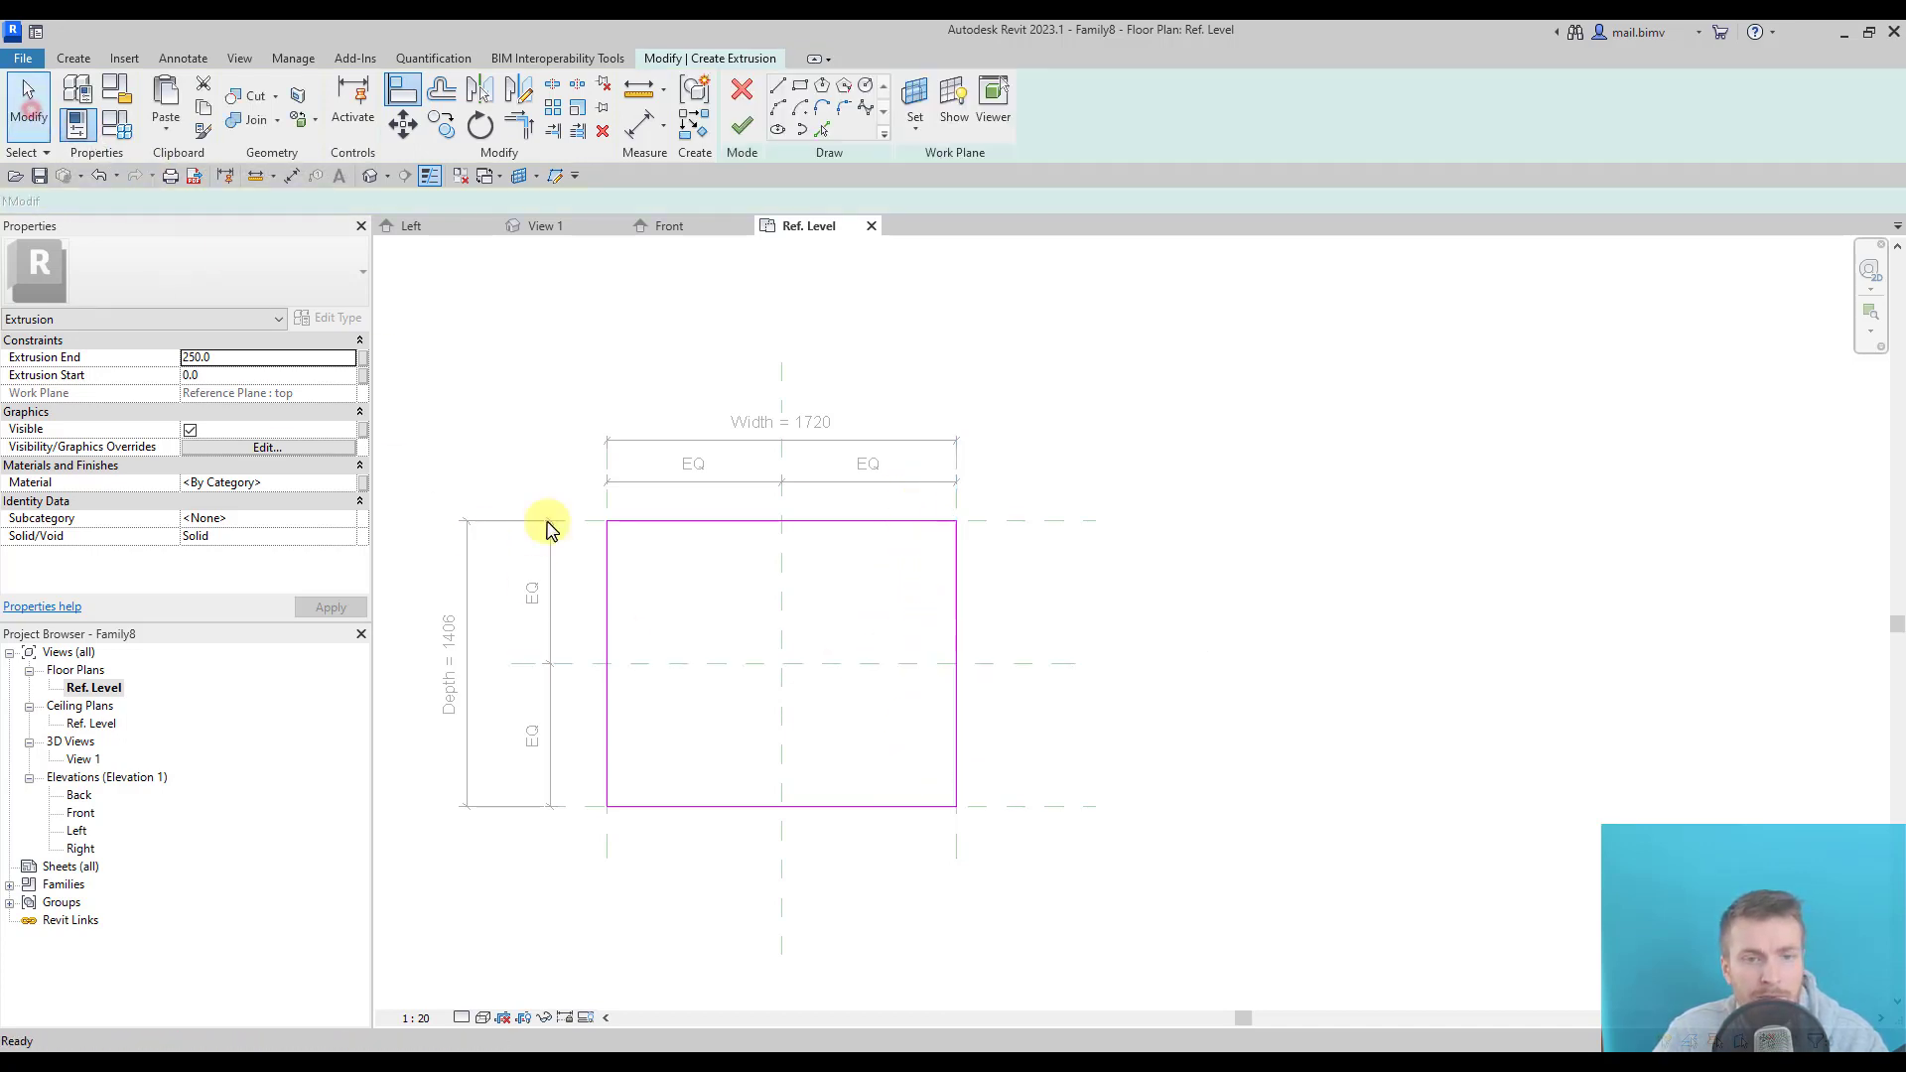
middle_drag(708, 760, 765, 745)
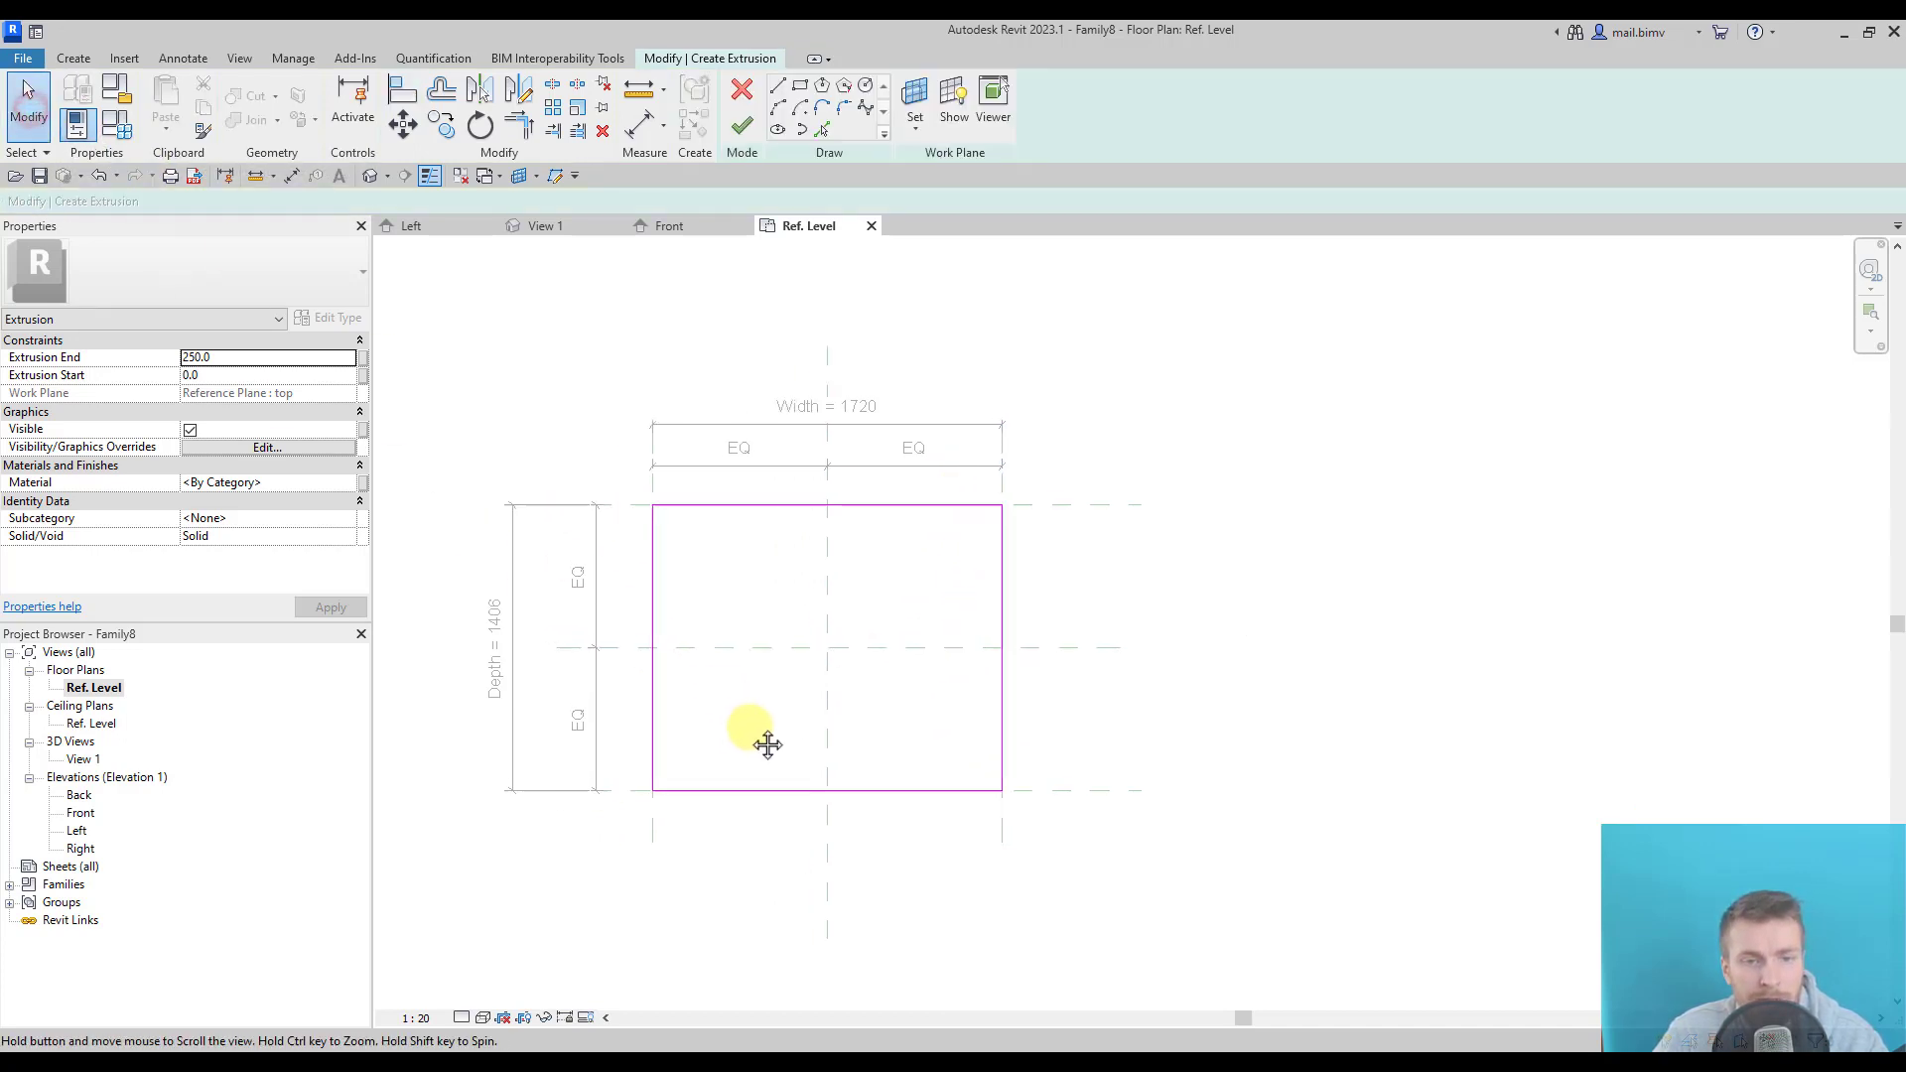
Finish the extrusion sketch and set Extrusion Start -40 and Extrusion End 0.
click(742, 127)
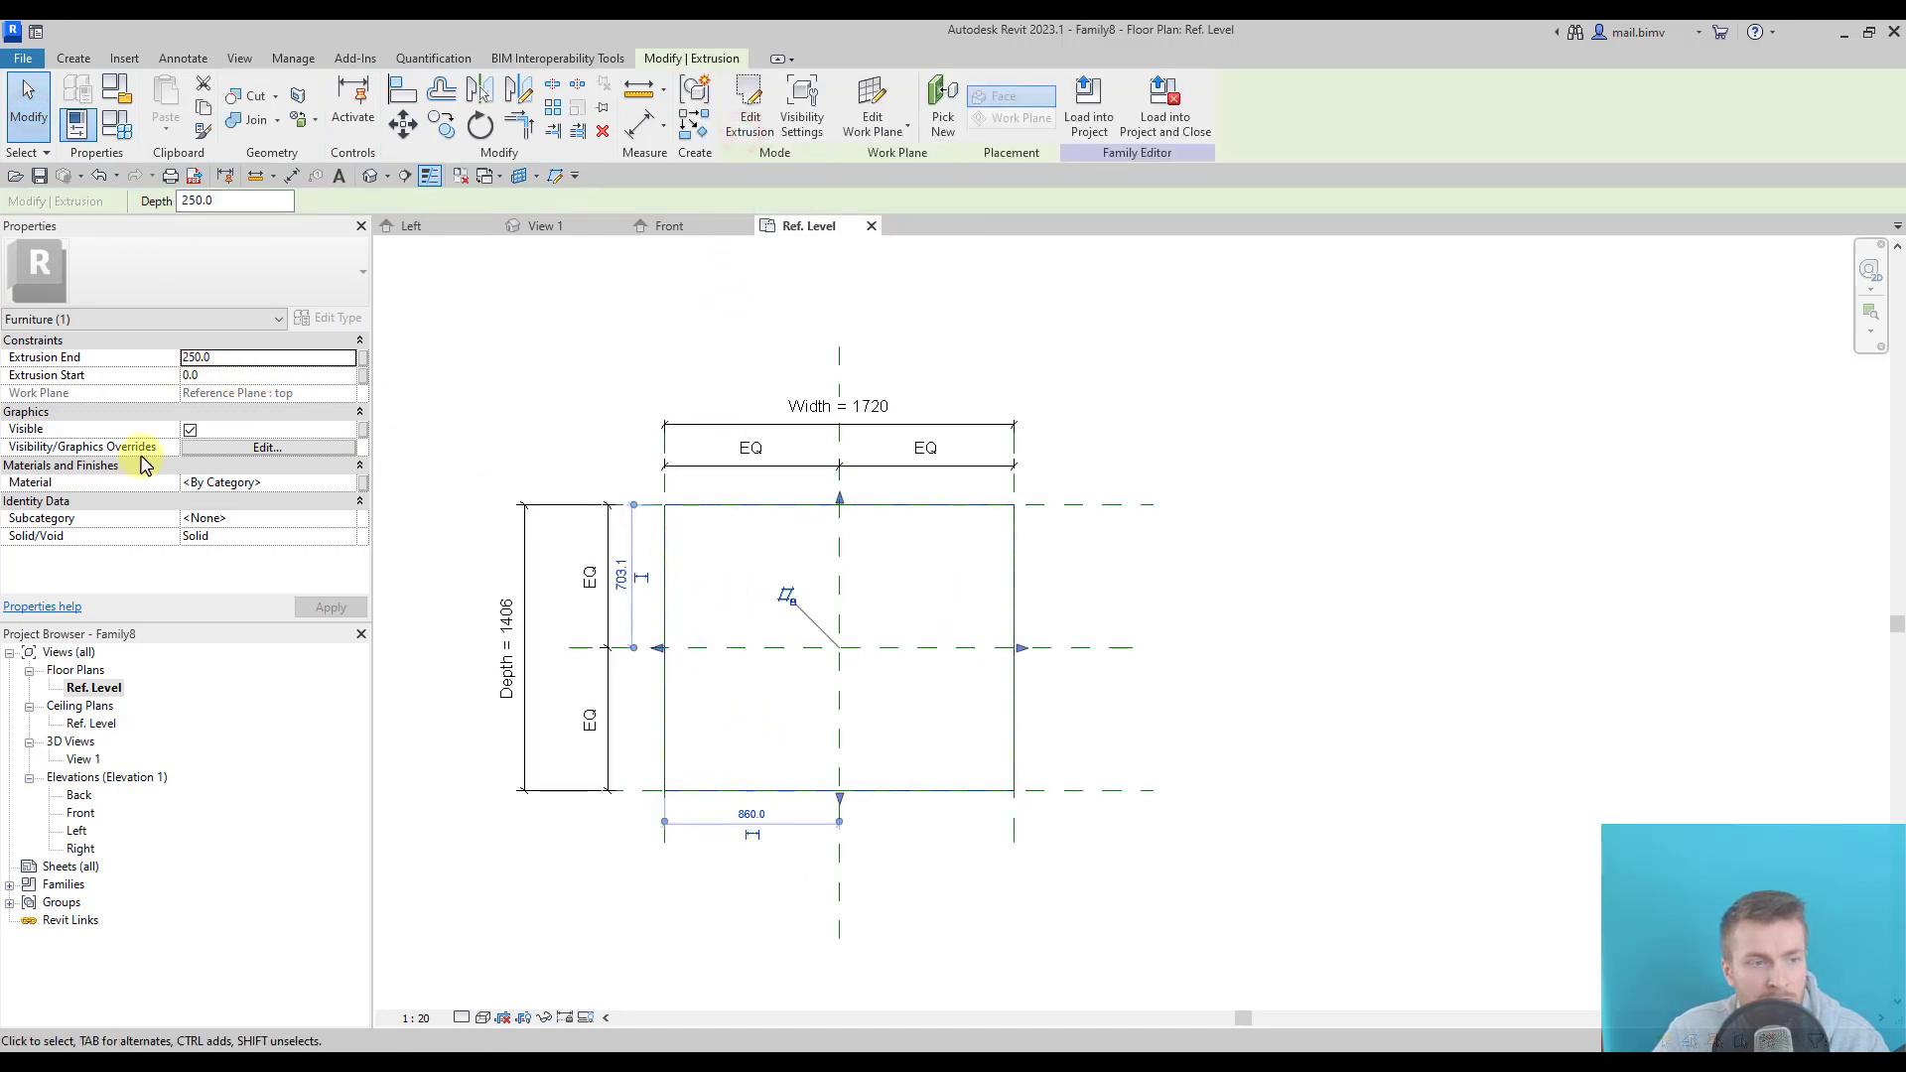
double_click(81, 813)
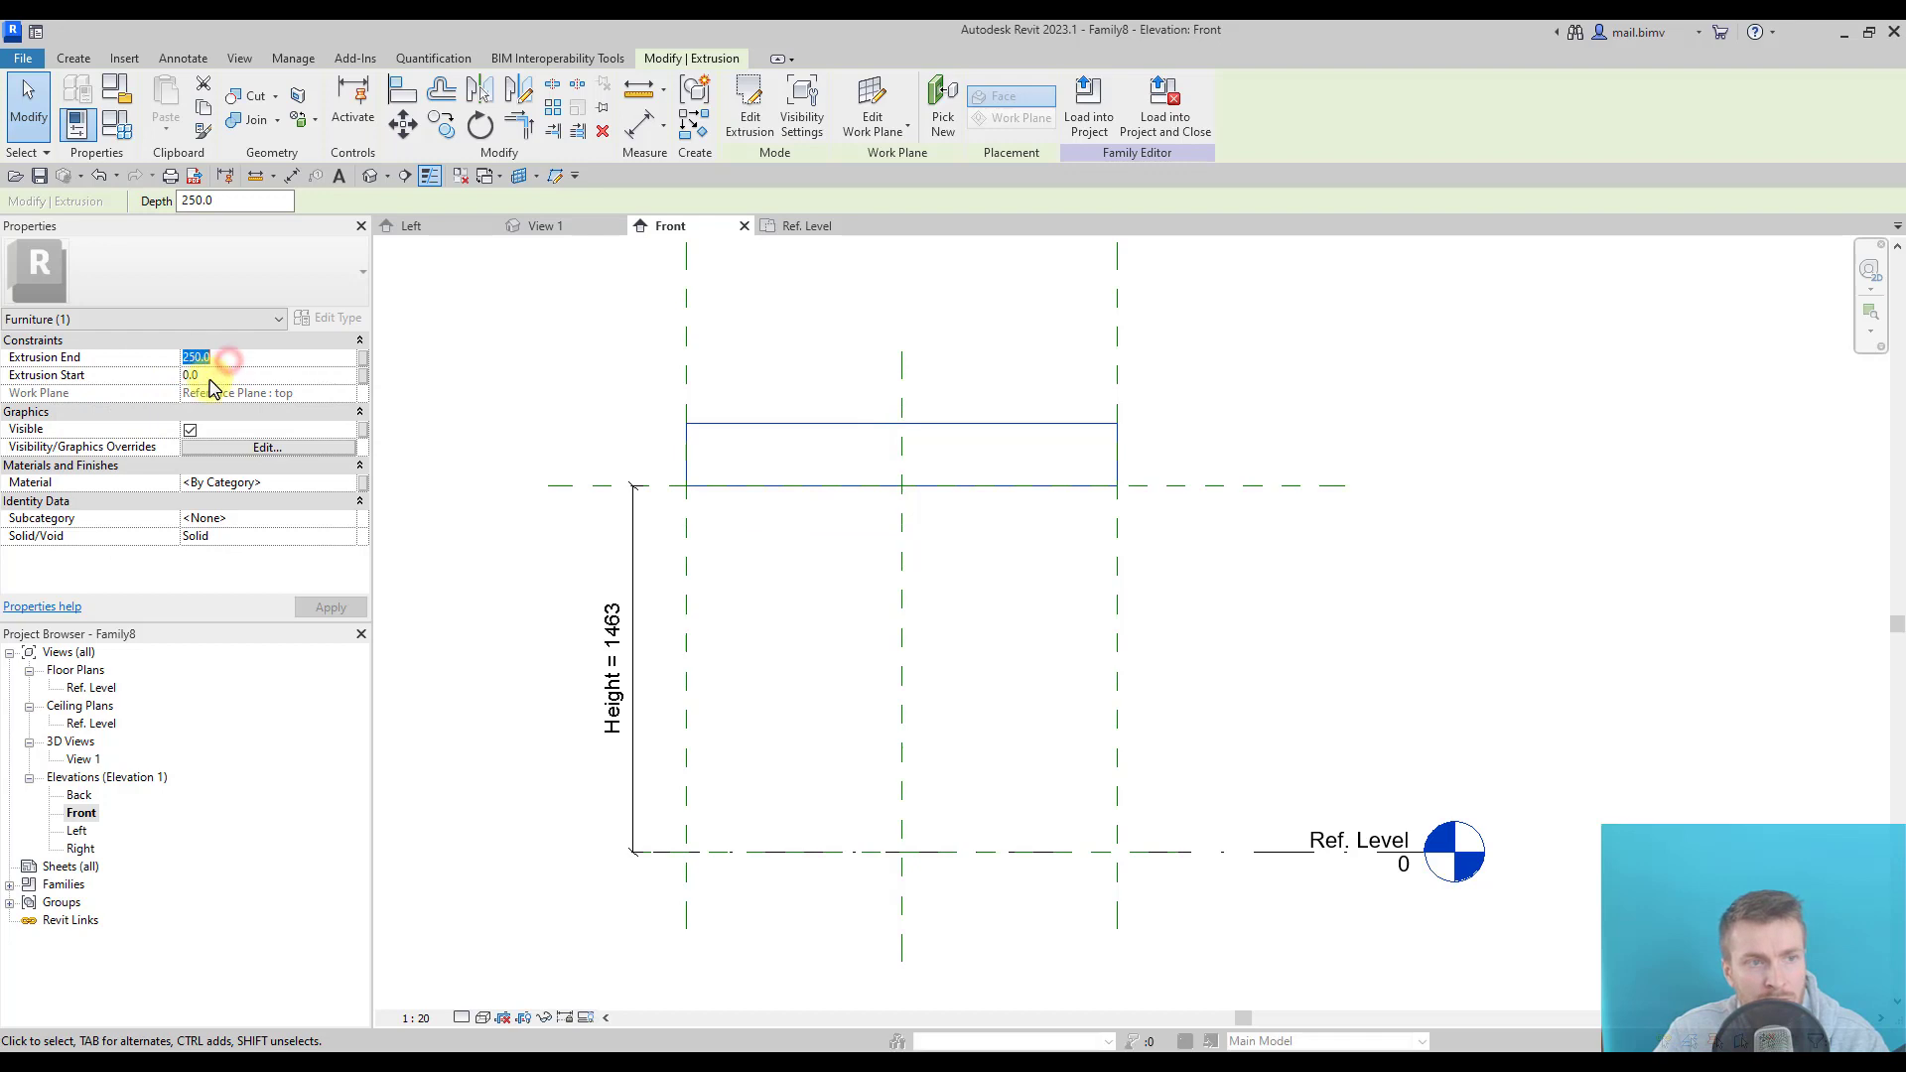
click(211, 377)
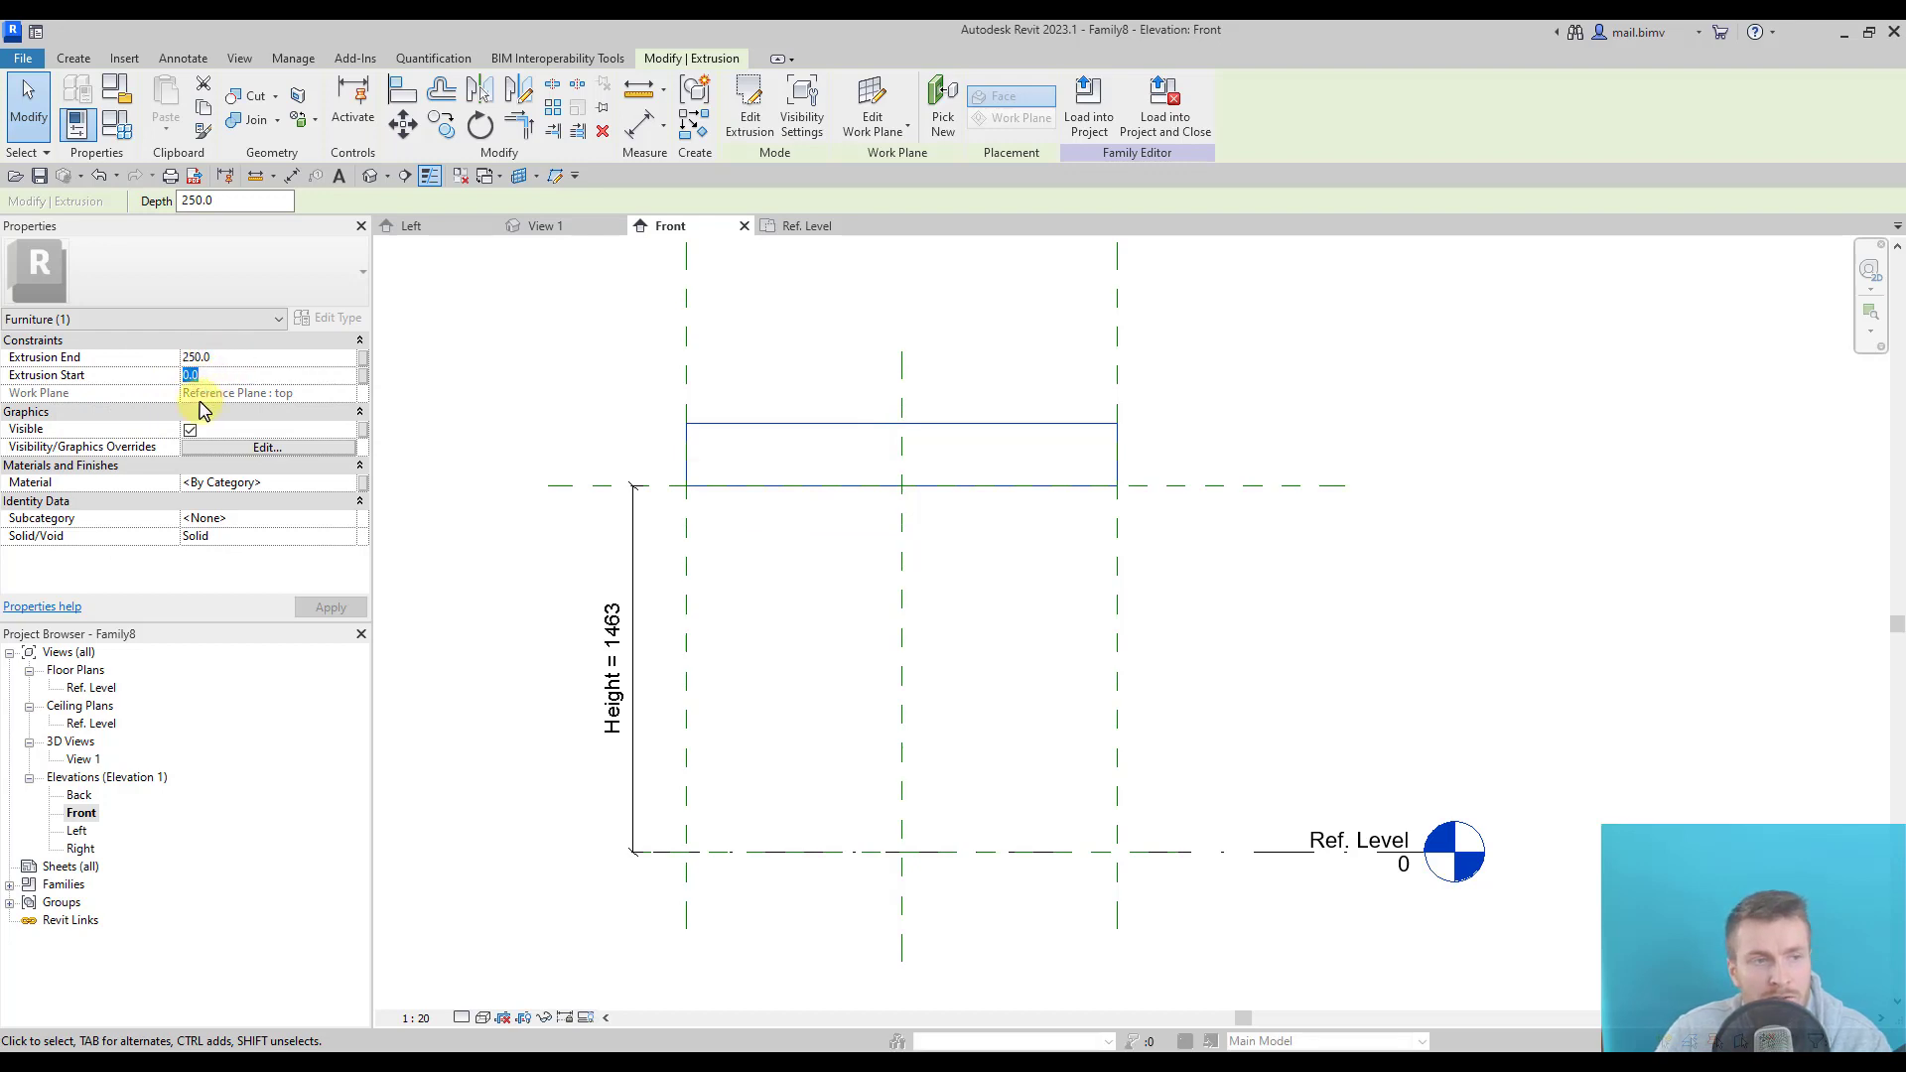
text(-40)
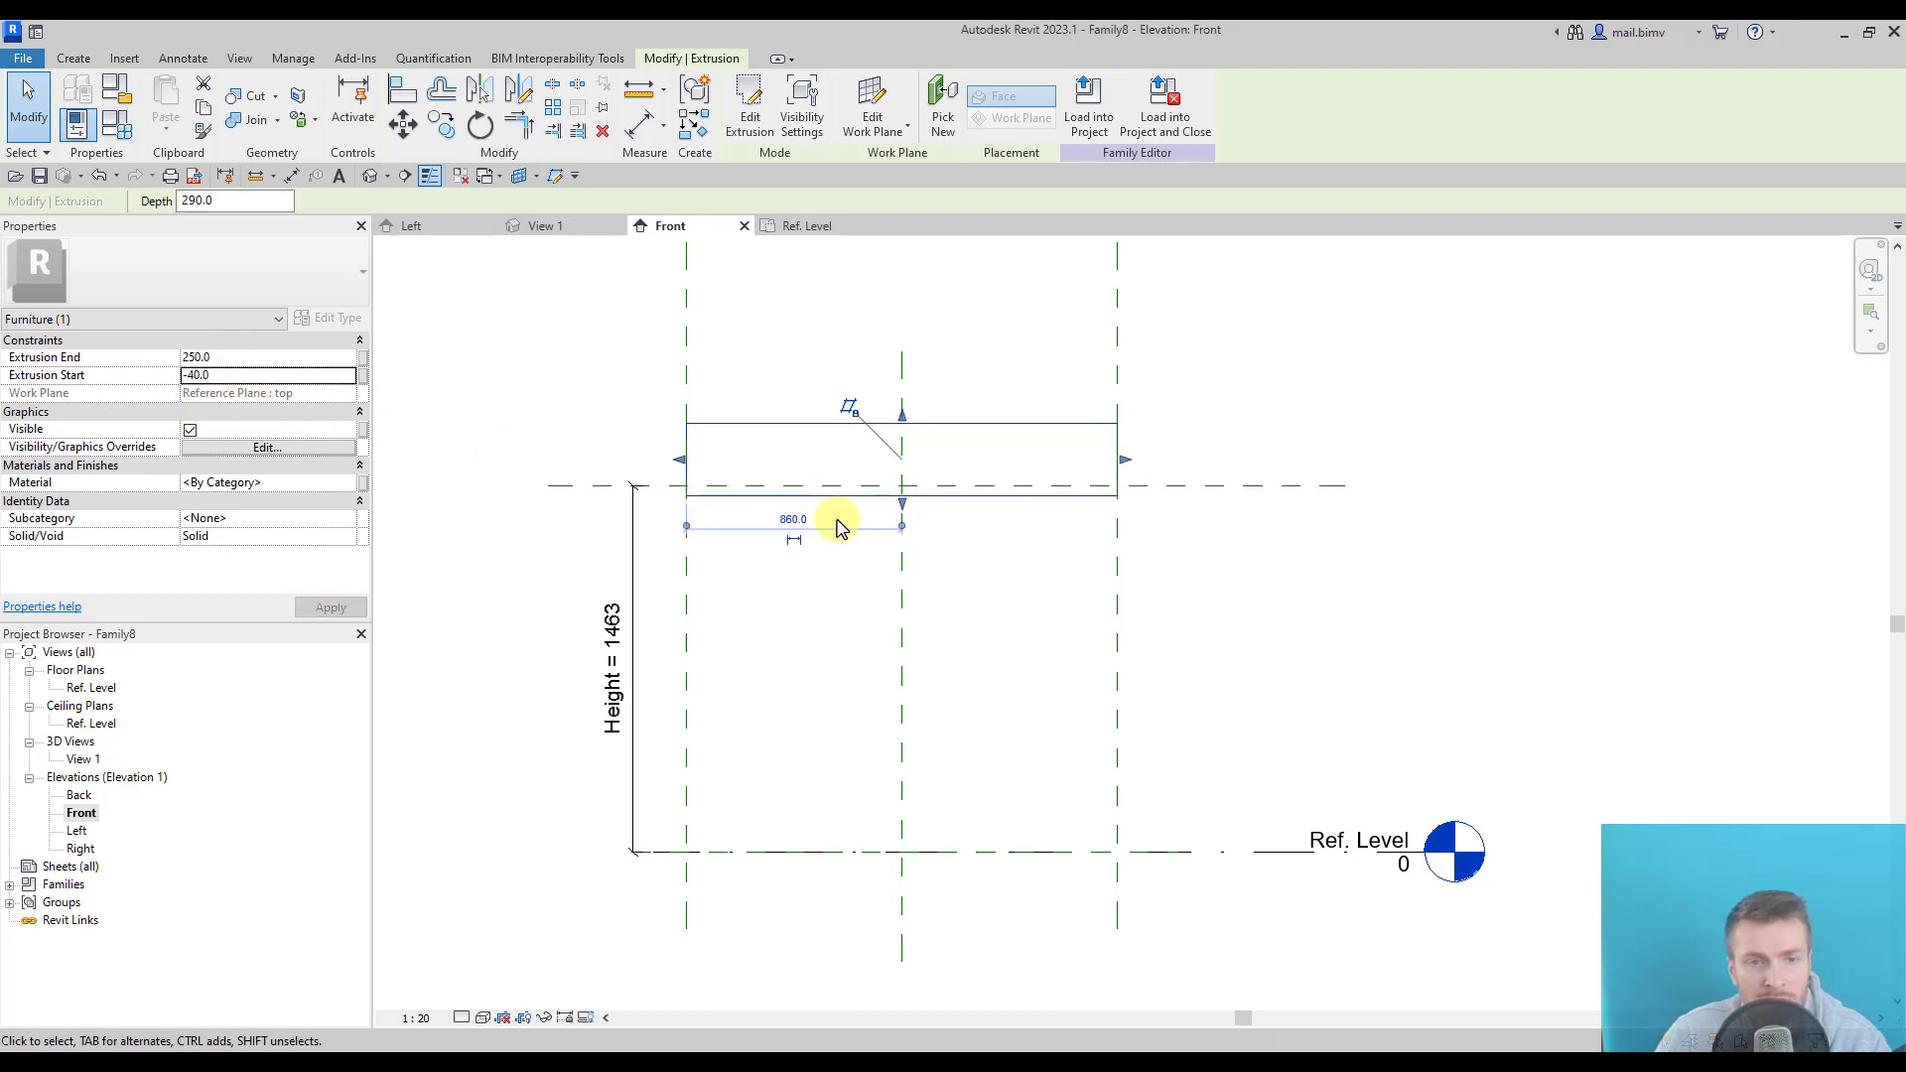
click(246, 364)
text(0)
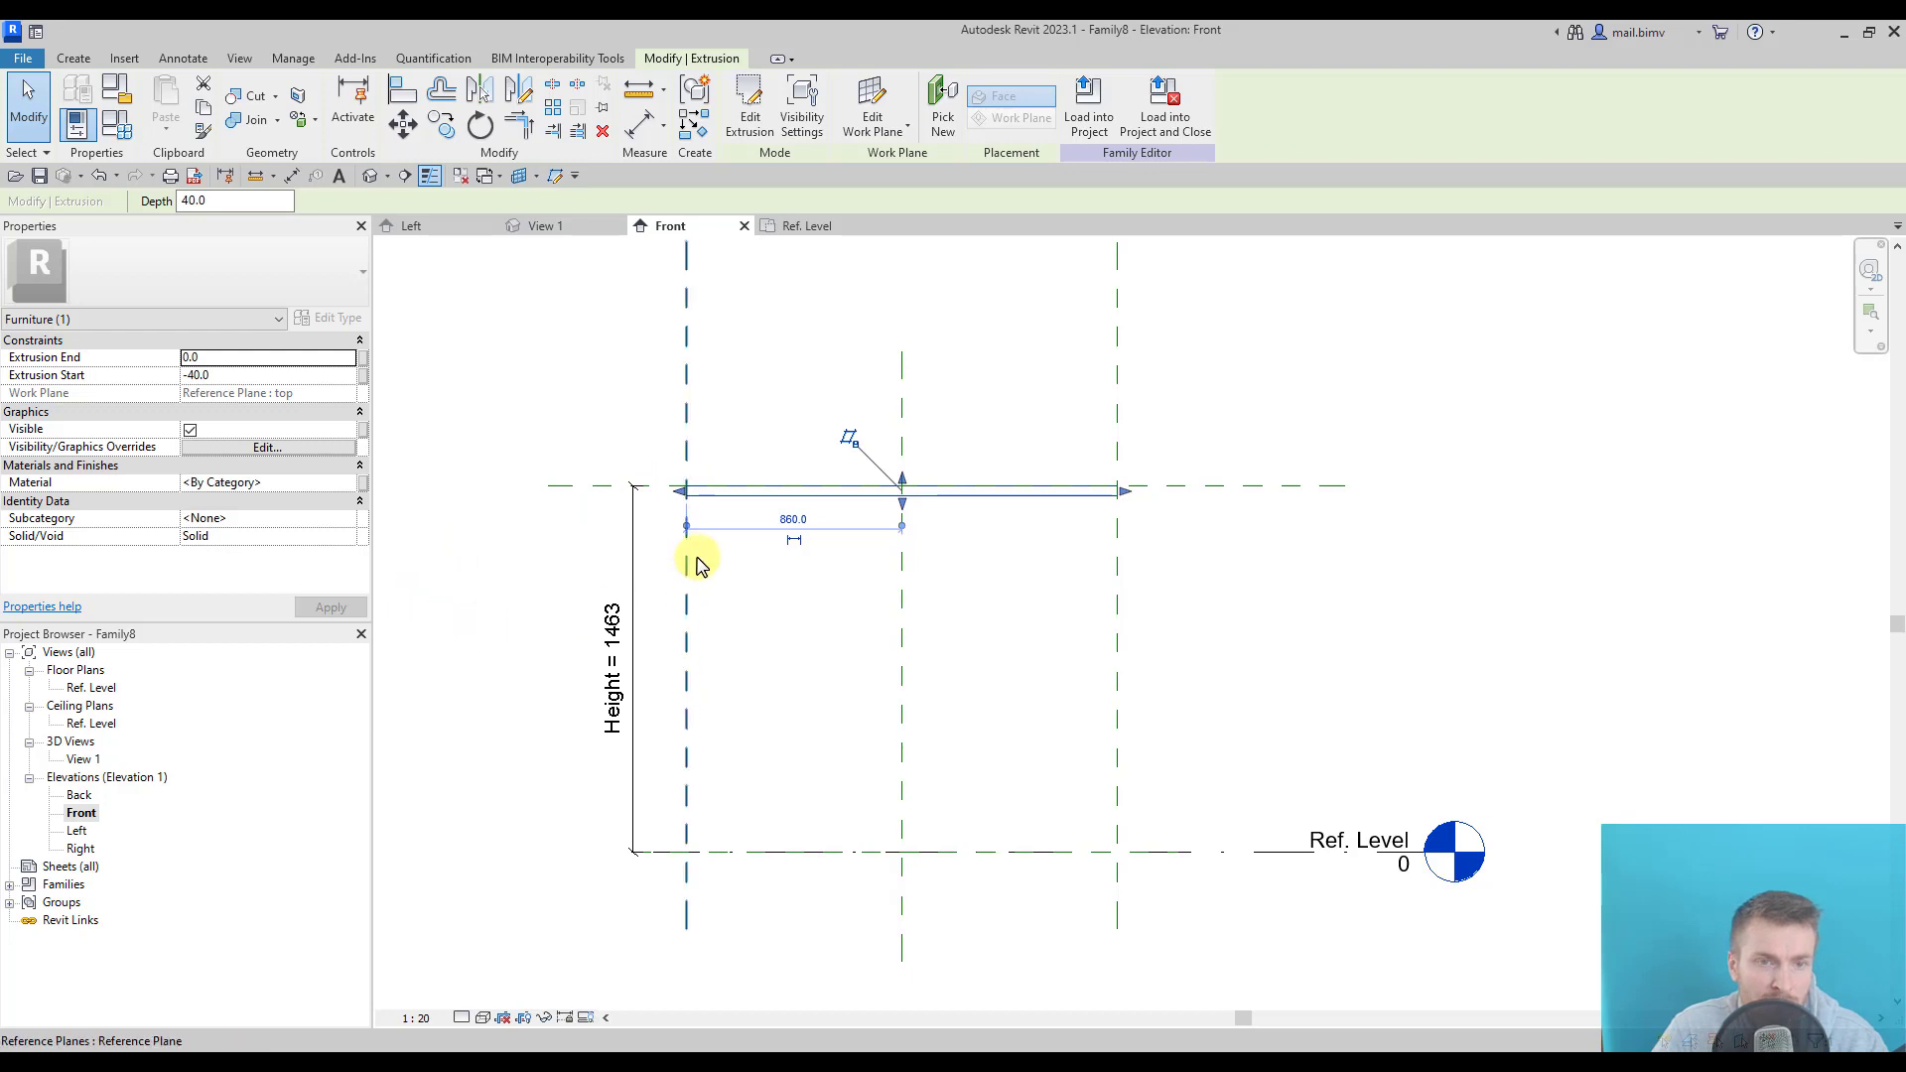
Recheck the Extrusion Start value, then deselect the extrusion.
click(245, 378)
drag(245, 385, 179, 375)
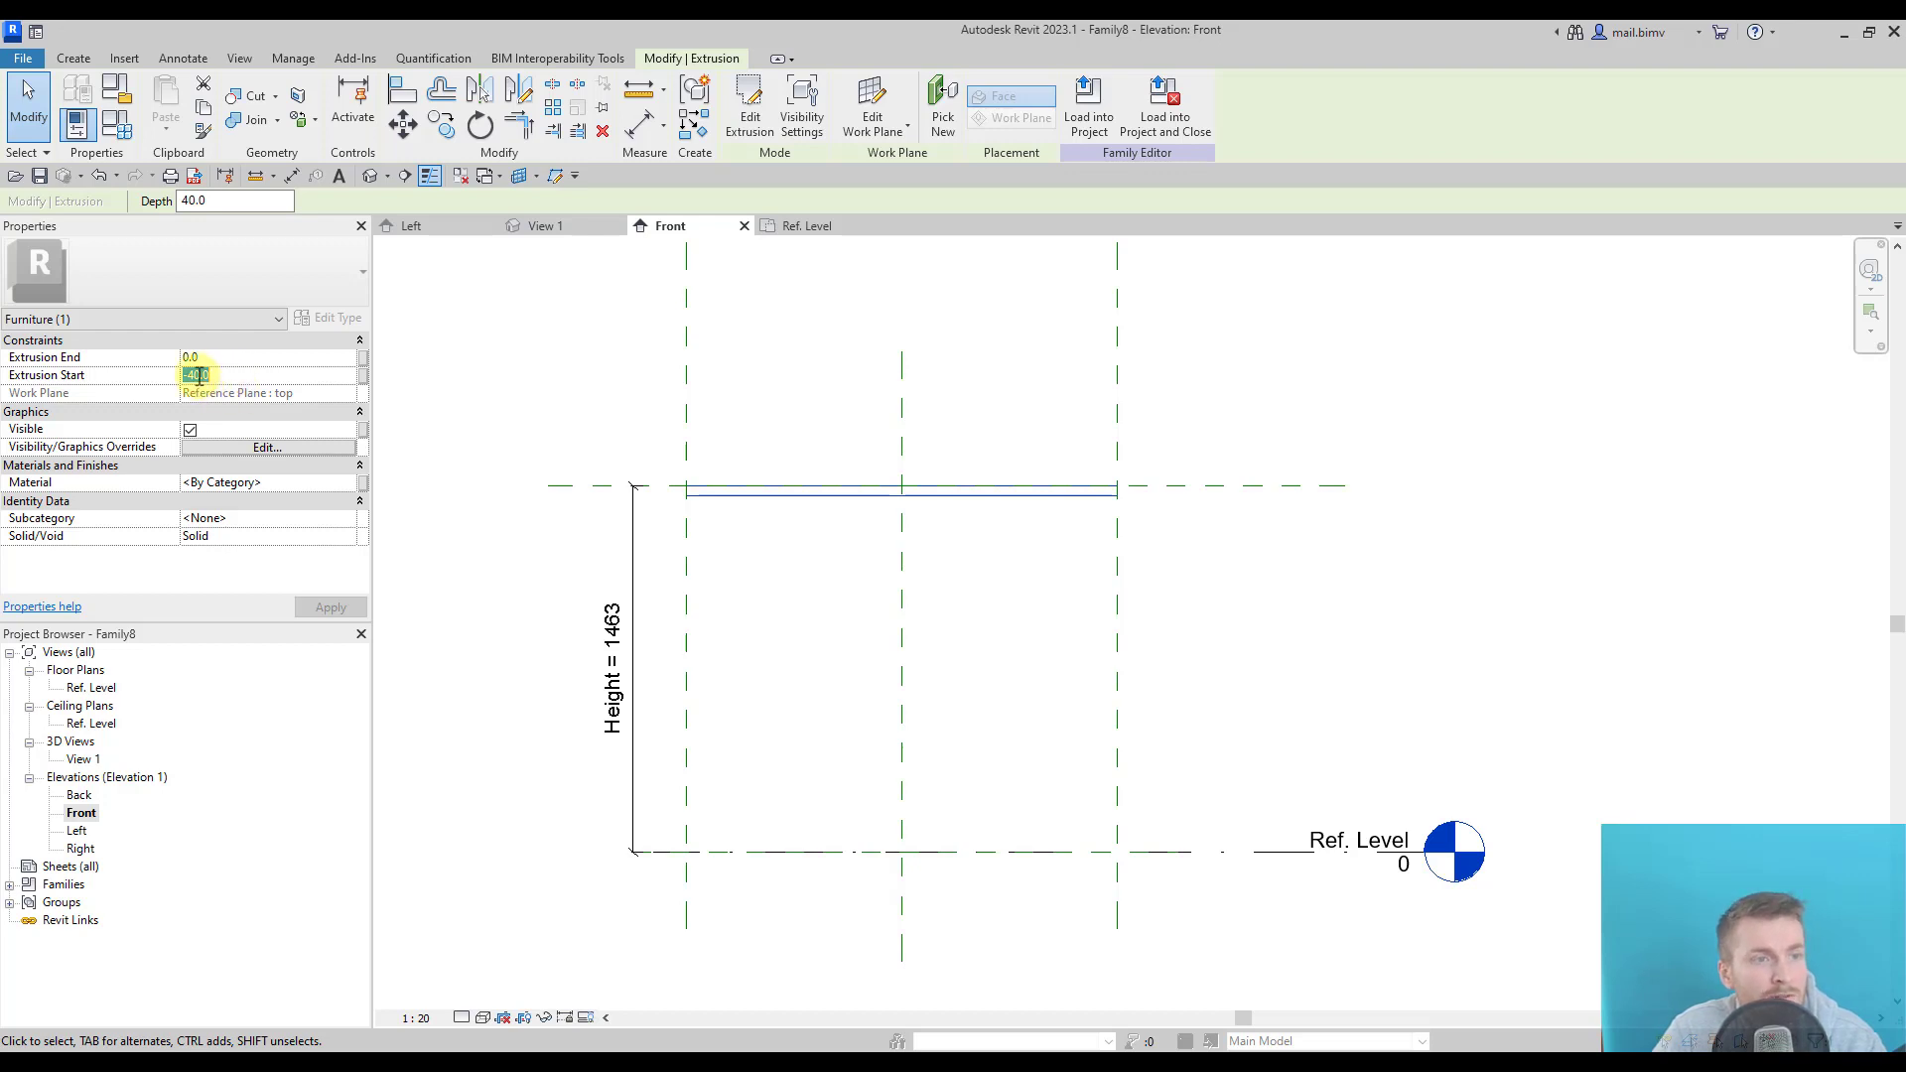
click(518, 592)
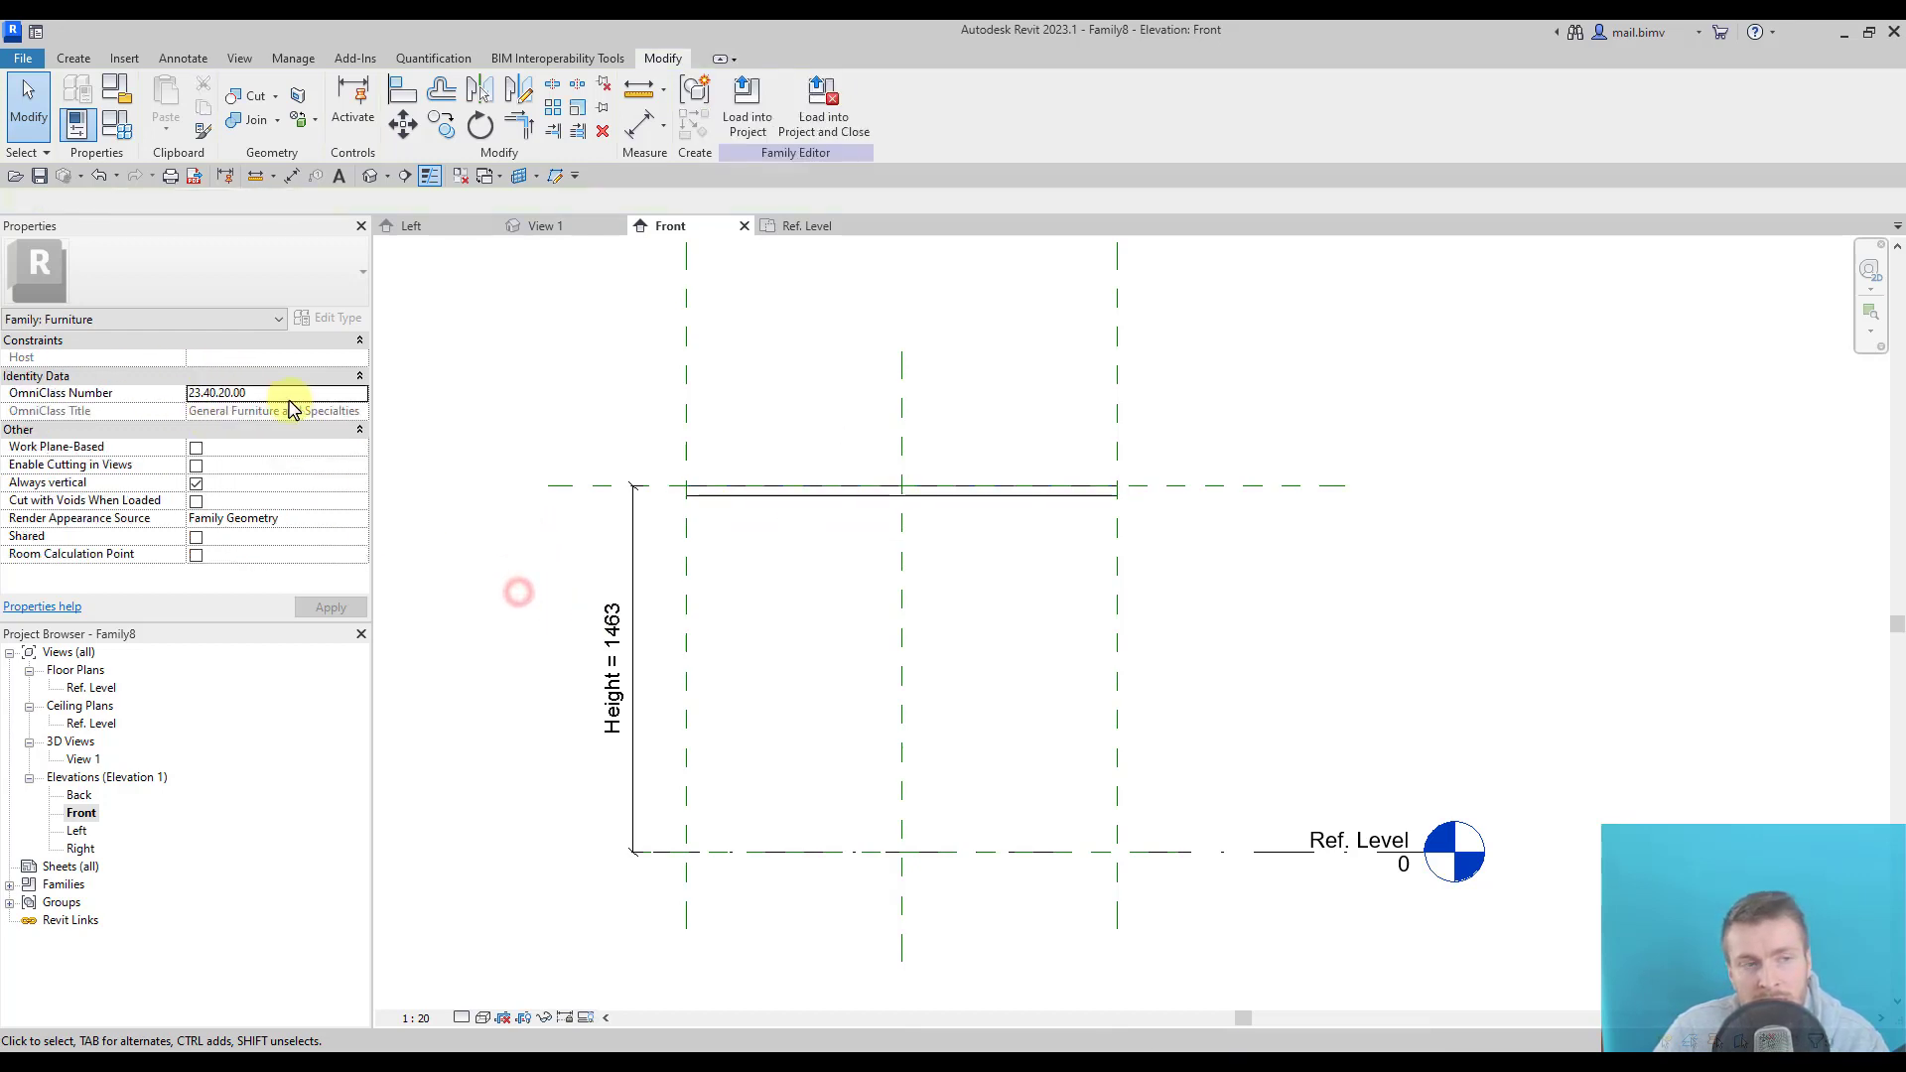